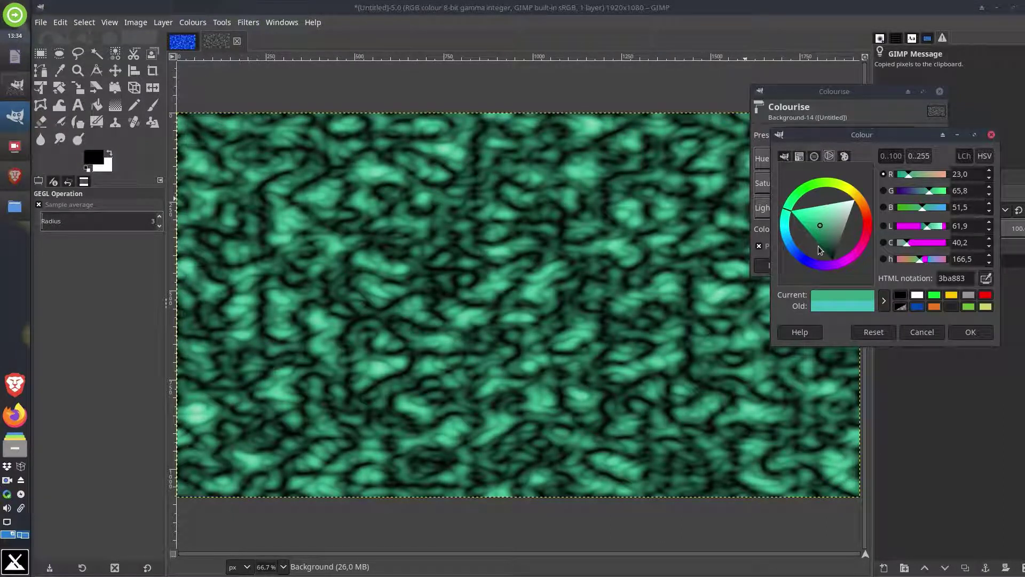
Step: Colourise the texture purple with hue 0.7630, saturation 0.4826 and lightness -0.113, and apply it
drag(784, 221, 831, 283)
click(970, 332)
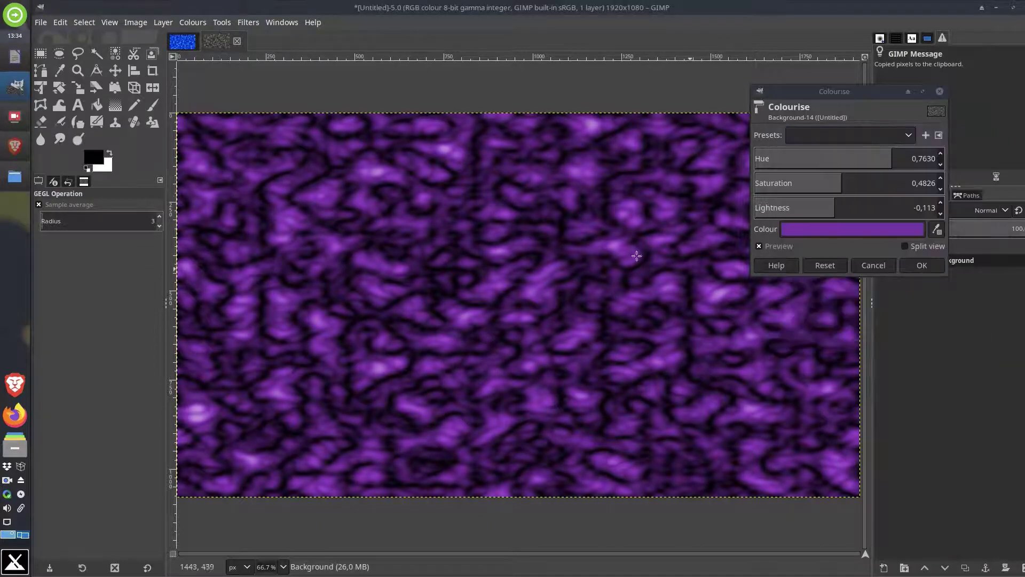
click(923, 266)
Step: Brighten the texture with a smooth Value curve, adding a shadow point and an upper point at input 181, output 234
click(201, 24)
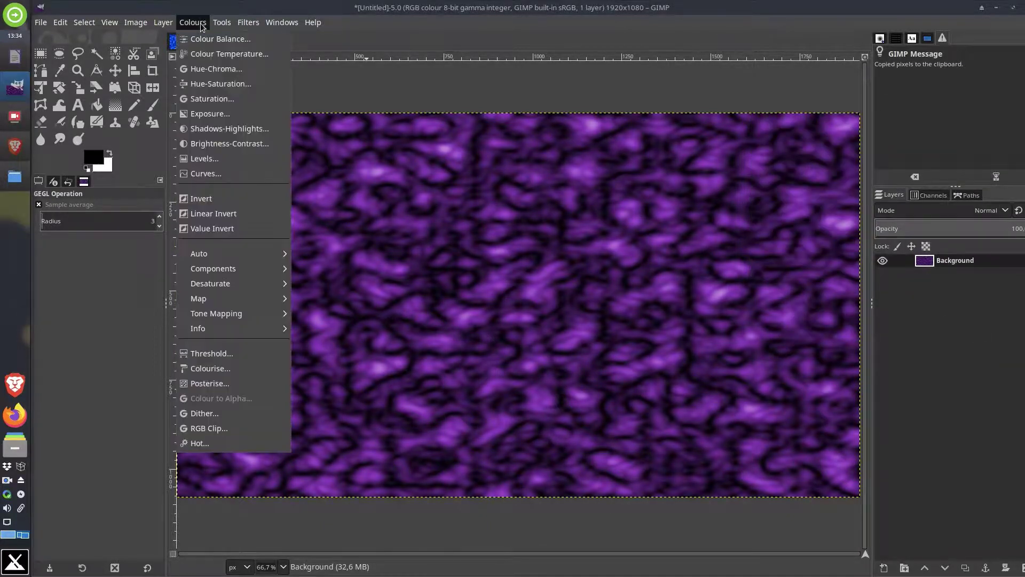
click(205, 174)
drag(855, 202, 854, 185)
mouse_move(744, 269)
mouse_down()
mouse_move(744, 292)
mouse_move(744, 276)
mouse_up()
drag(855, 182, 849, 177)
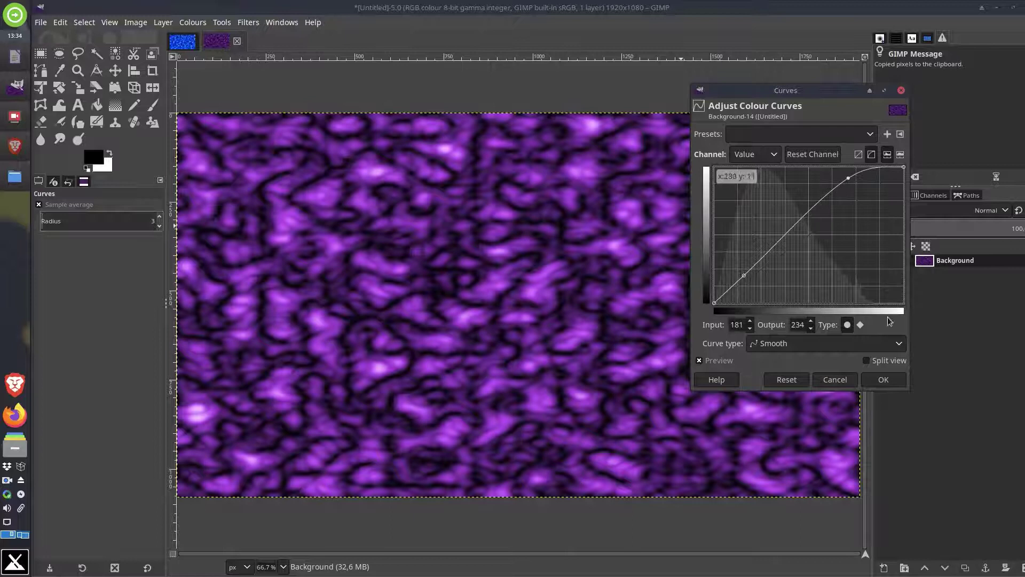
click(884, 379)
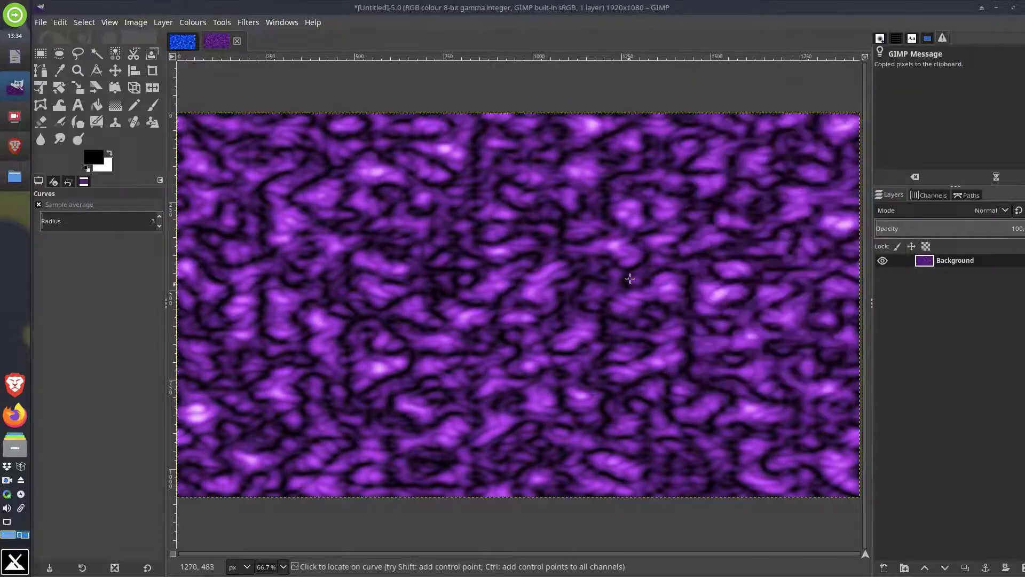
Step: Export the texture to the coronavirus folder as "virus blender276.png" with the default PNG options
click(41, 23)
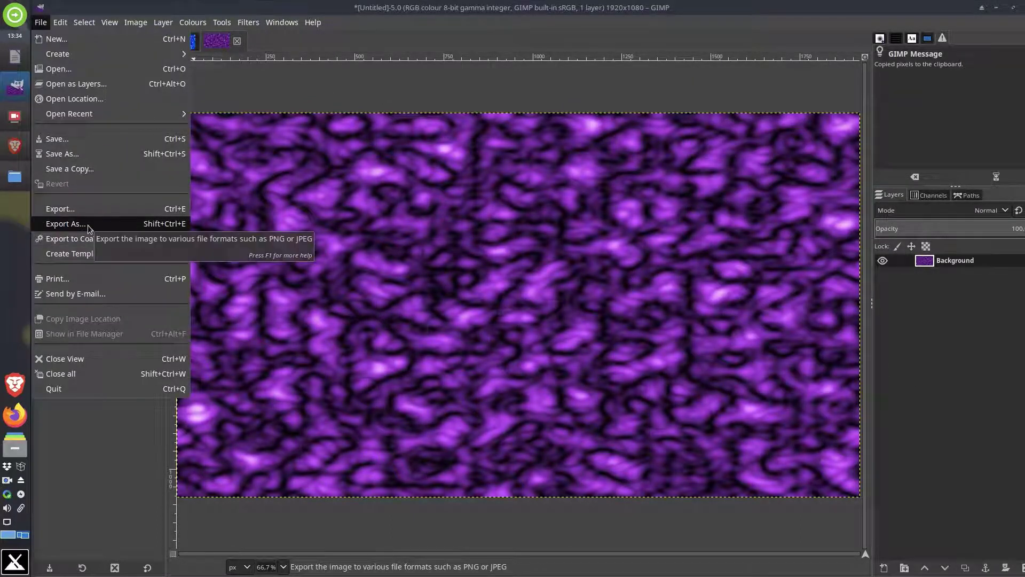
click(64, 224)
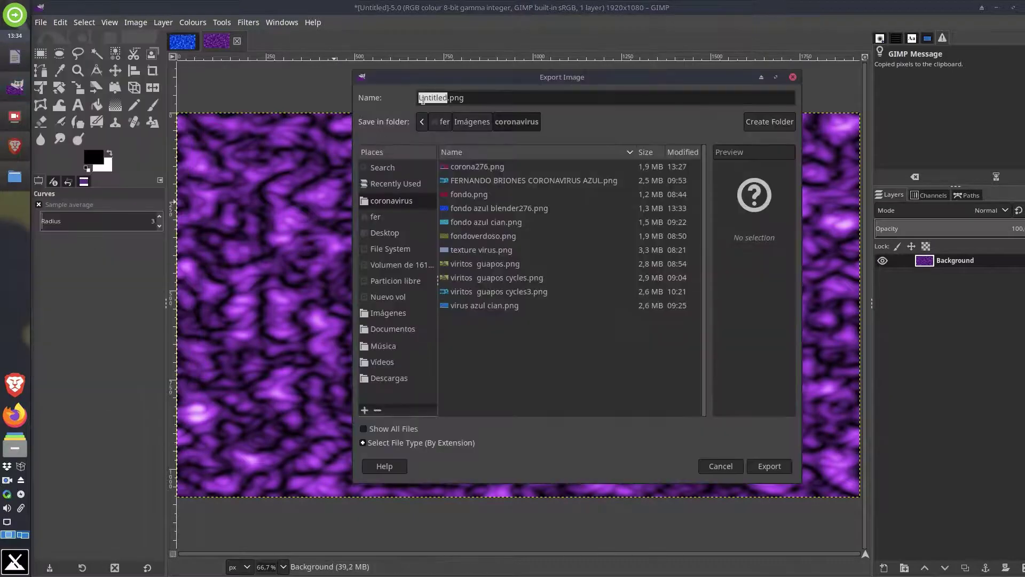
text(virus )
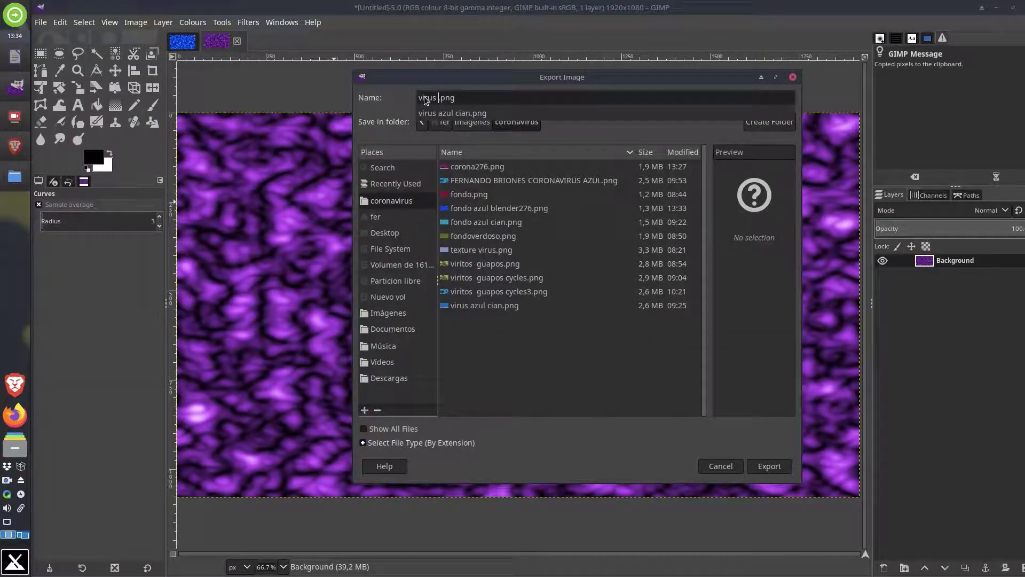
text(blender)
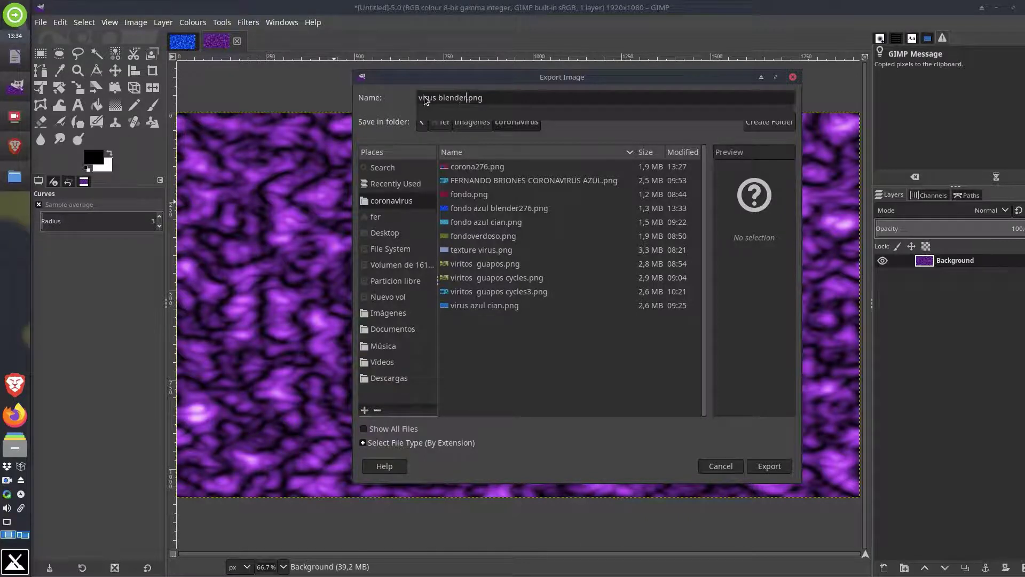
text(276)
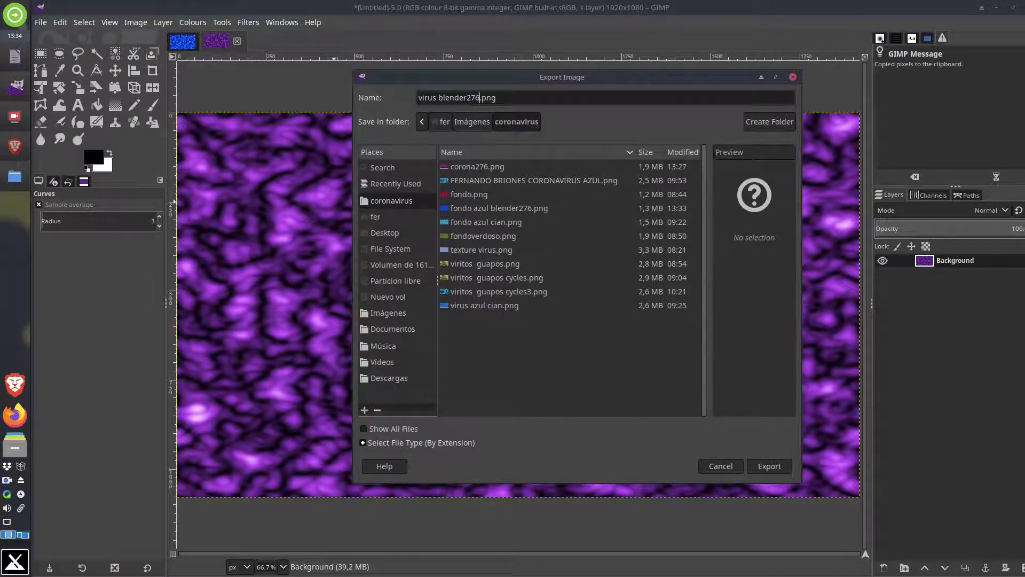
key(Return)
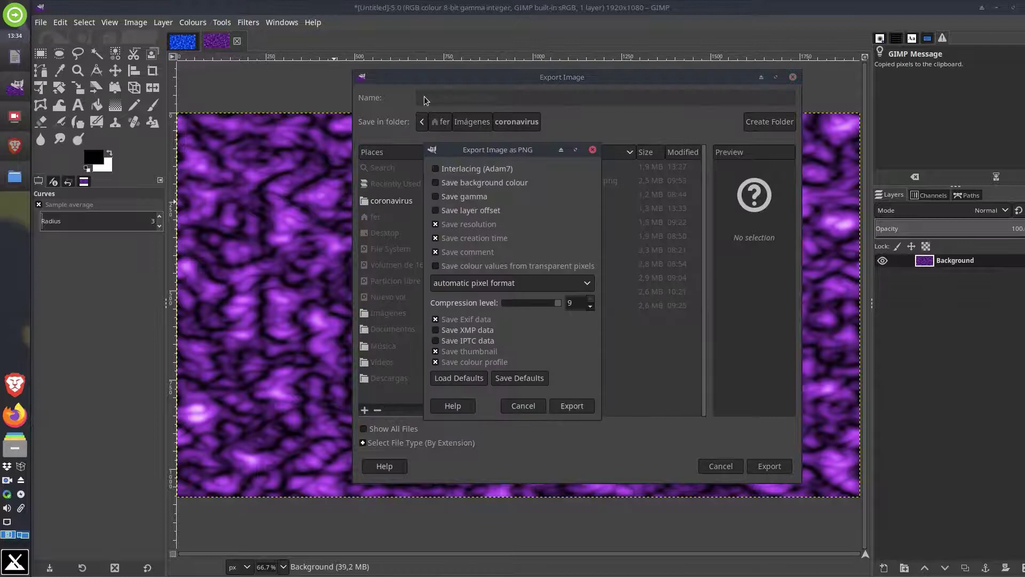
click(570, 404)
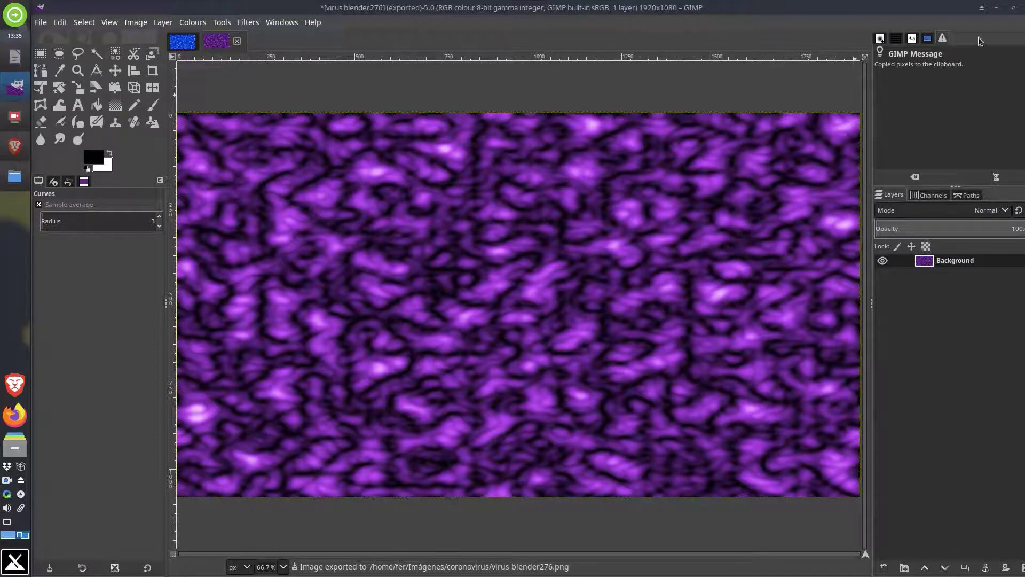
Step: Quit GIMP and discard the unsaved changes in both images
drag(983, 10, 941, 11)
click(989, 9)
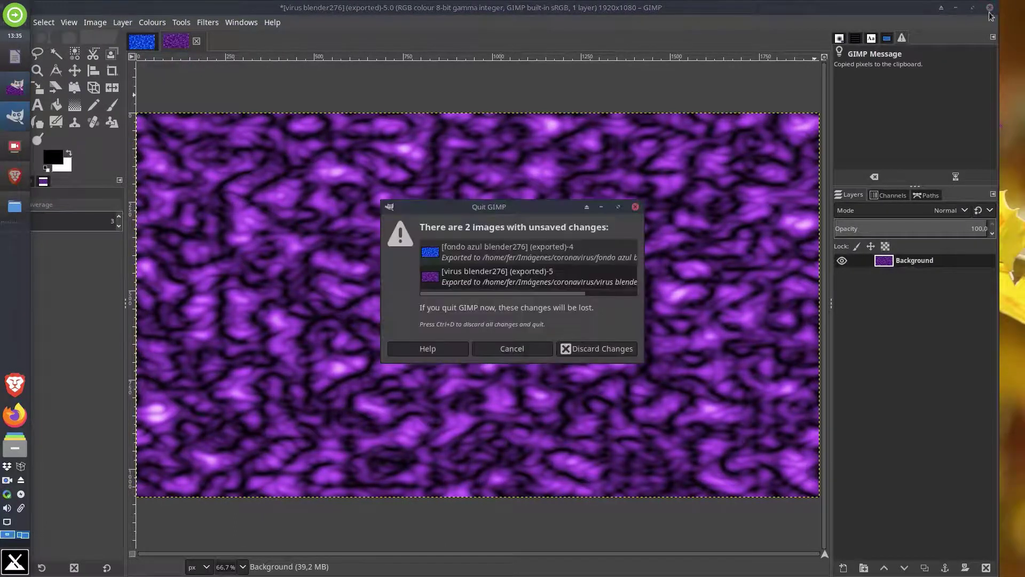
click(610, 351)
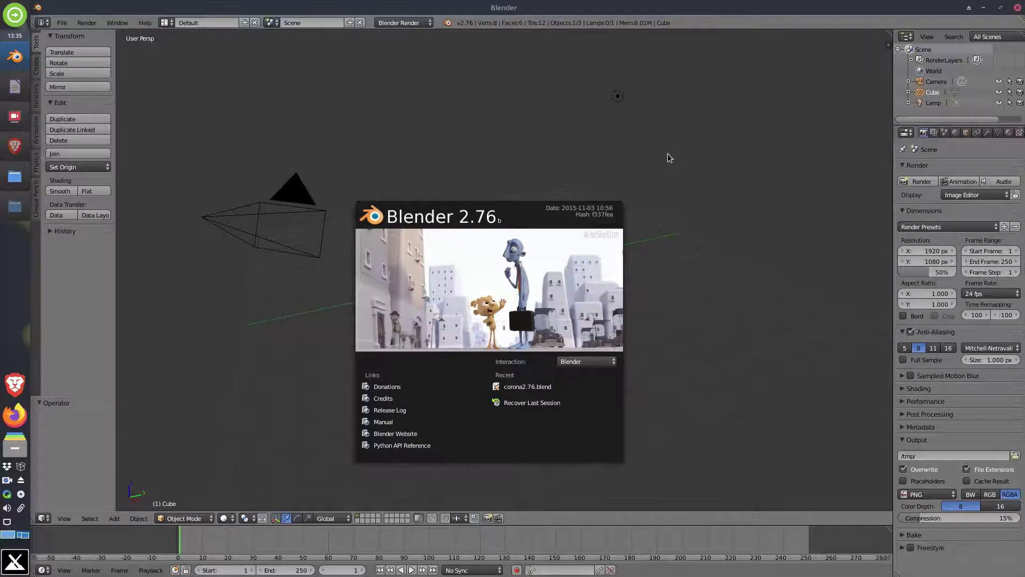
Step: In Blender, dismiss the splash screen and widen the outliner and properties area beside the 3D view
click(668, 155)
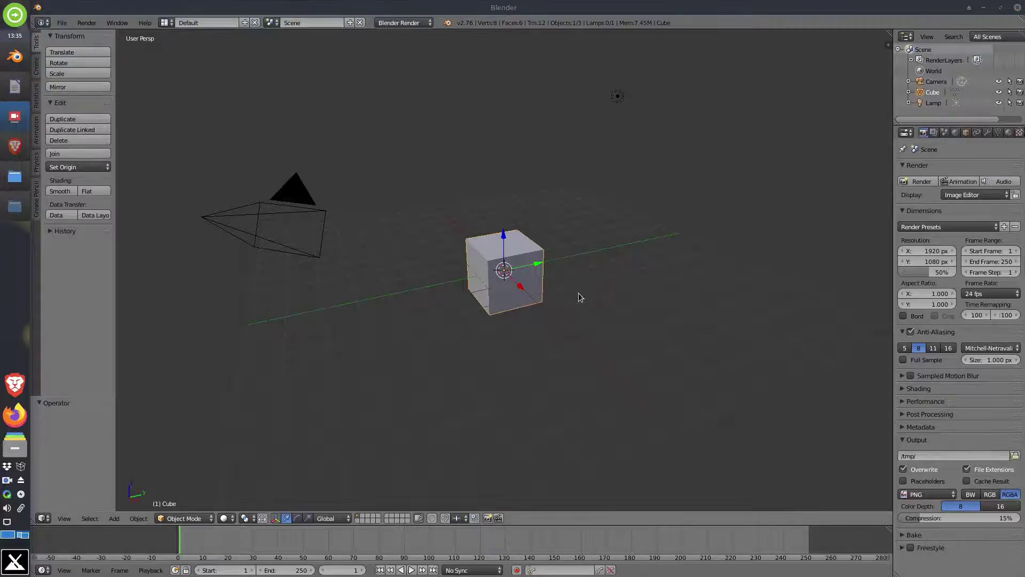
scroll(547, 275, up, 5)
scroll(547, 273, down, 1)
middle_drag(503, 270, 490, 267)
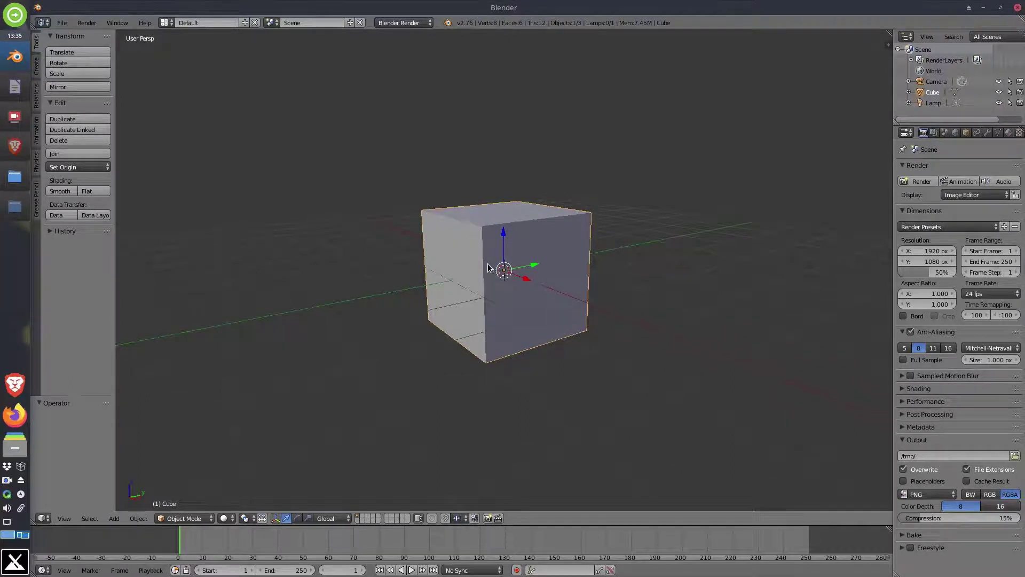
middle_drag(511, 255, 516, 266)
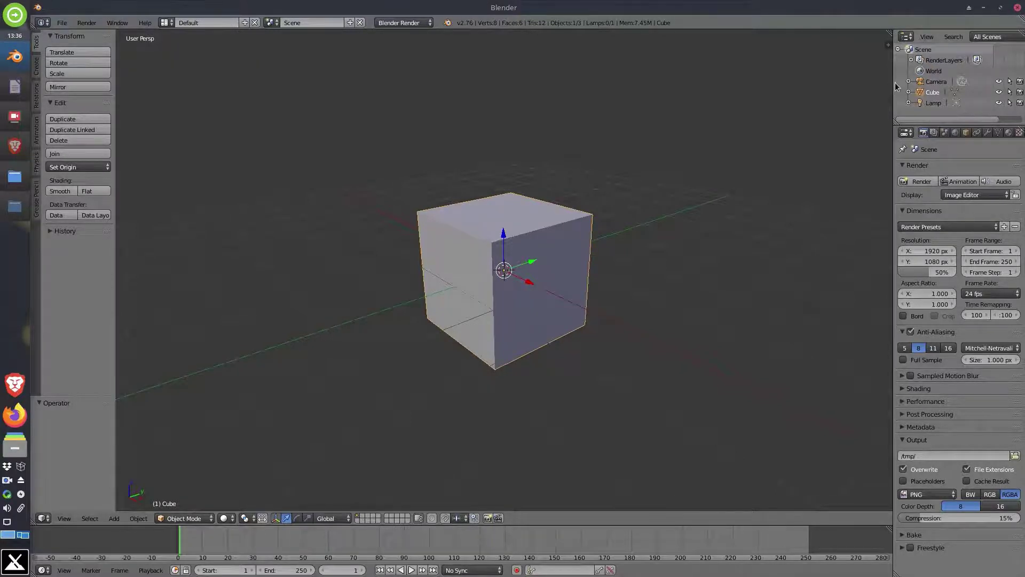
drag(894, 81, 828, 80)
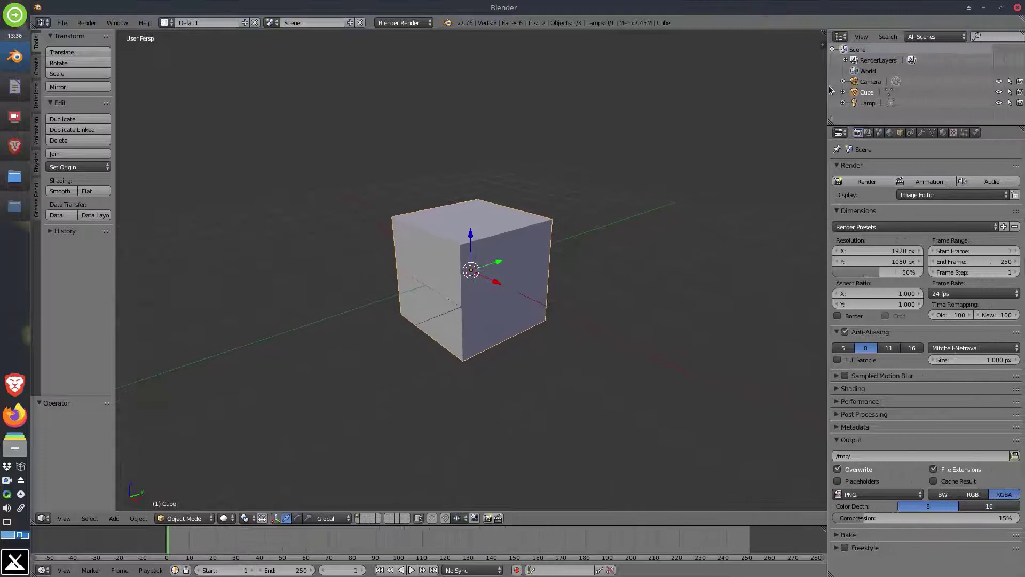
Step: Add a Subdivision Surface modifier to the cube and set its view subdivisions to 2
click(923, 133)
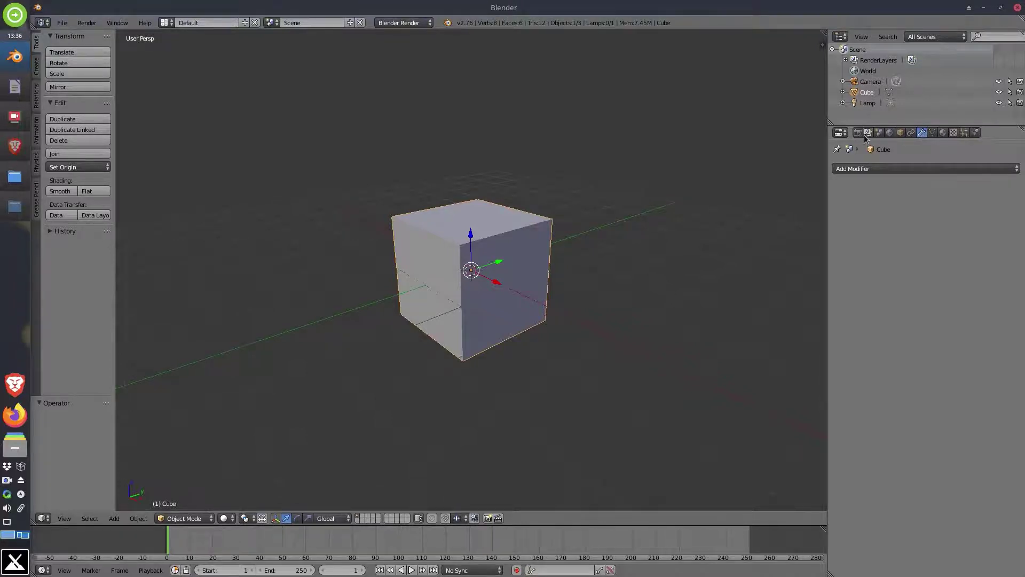
click(943, 169)
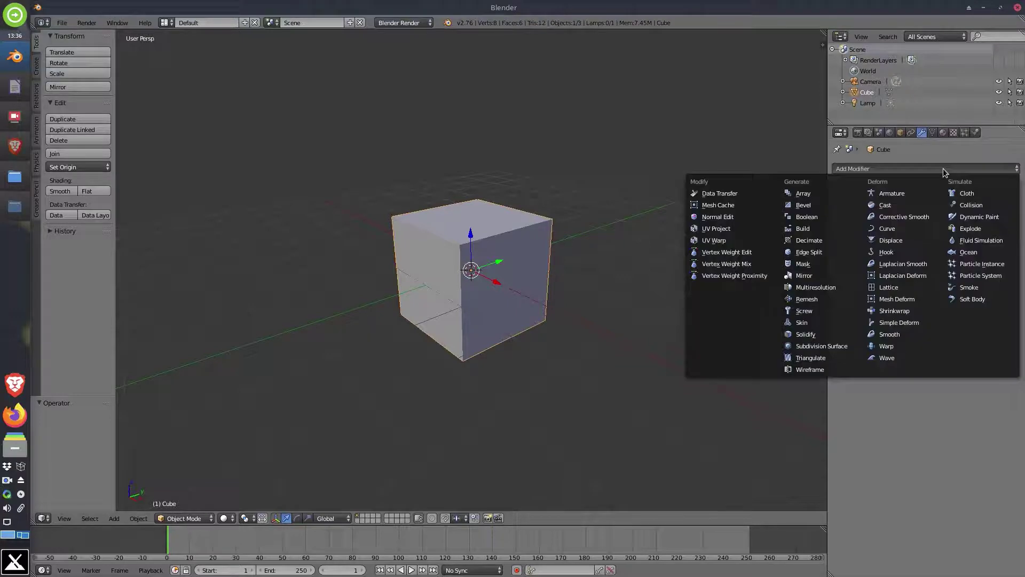
click(826, 347)
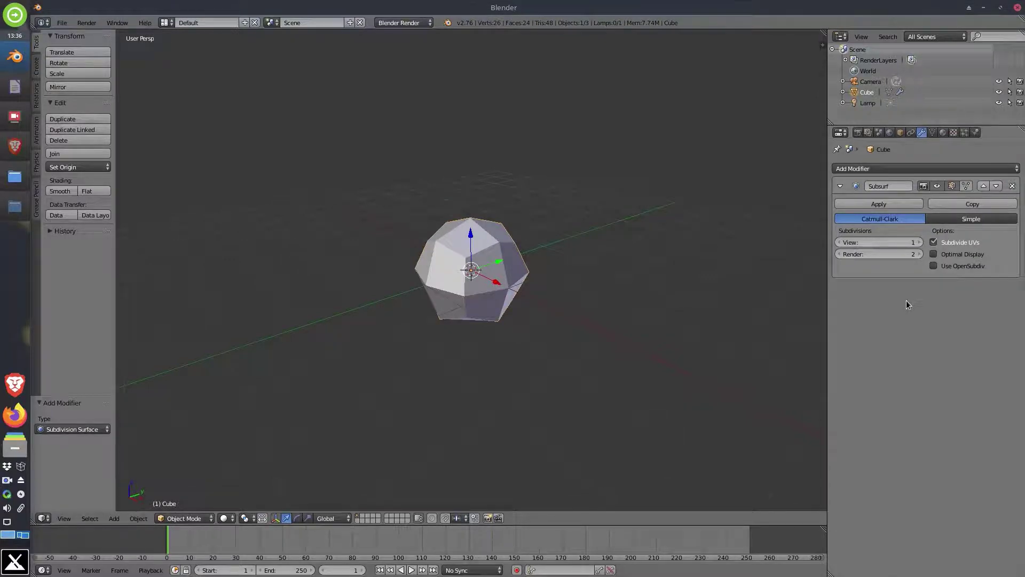
click(918, 242)
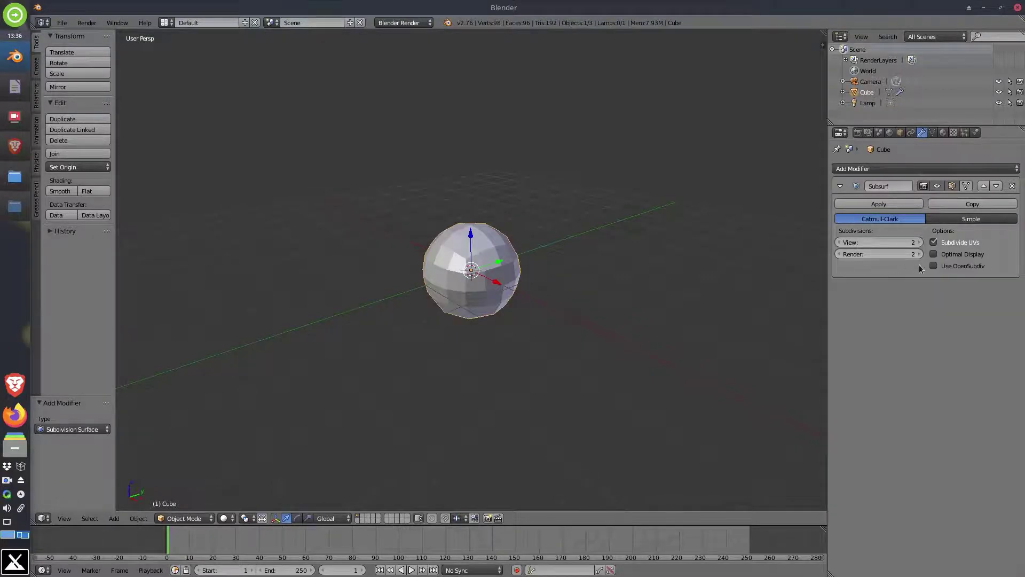
scroll(470, 268, up, 4)
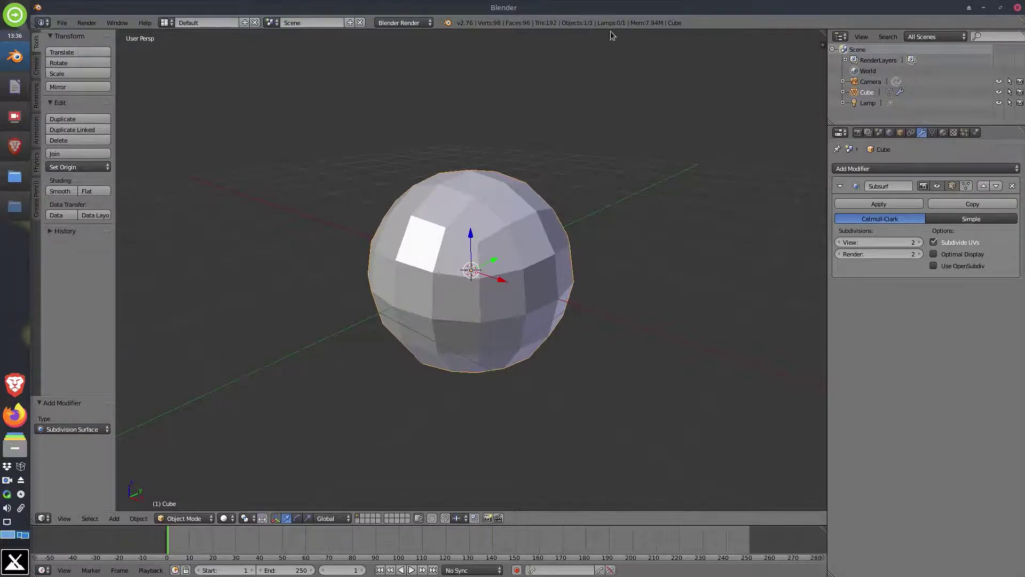
Step: Inspect the cube in Edit Mode with its edit cage fitted to the Subsurf result, and return to Object Mode
click(195, 519)
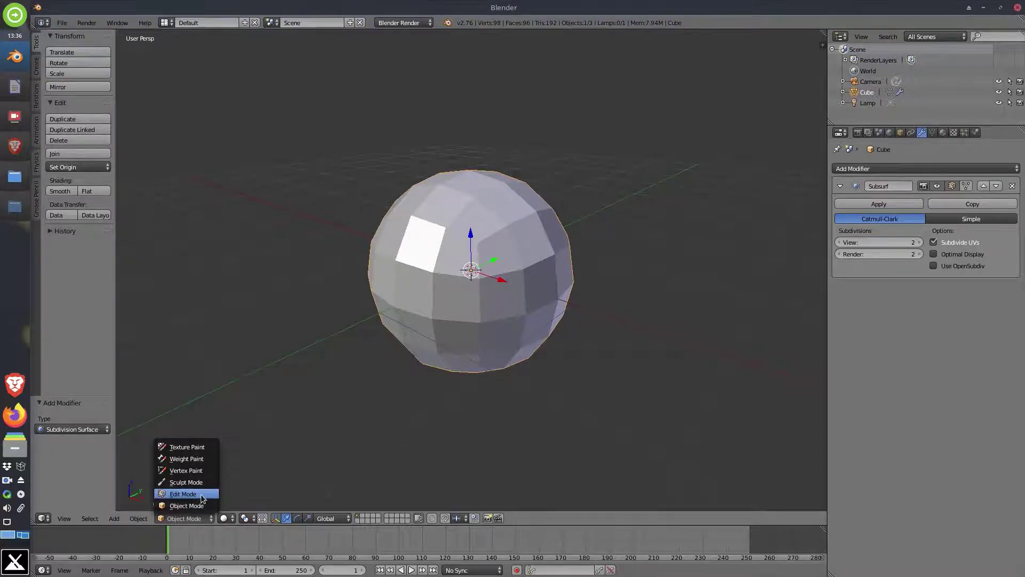
click(184, 493)
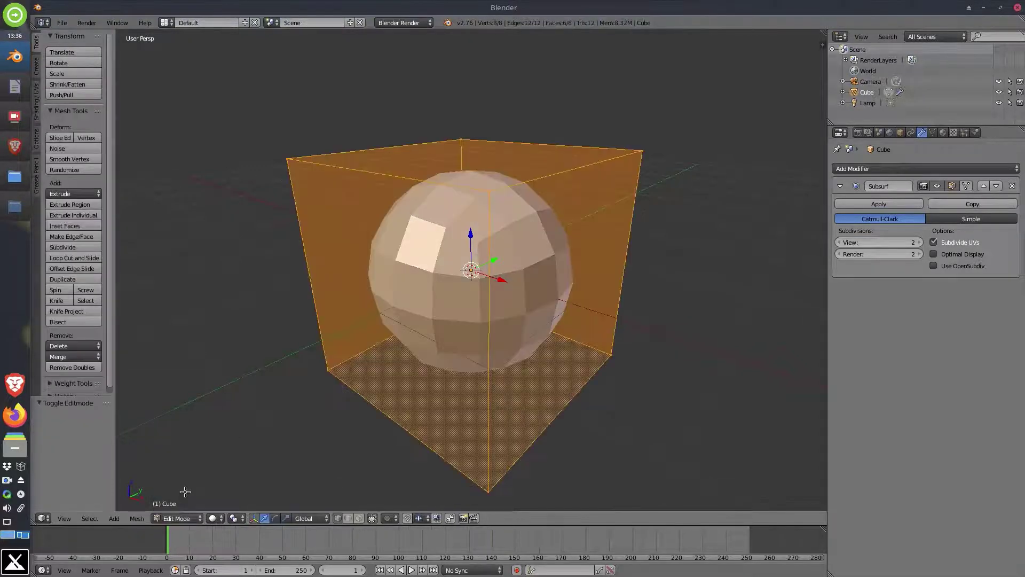
click(966, 187)
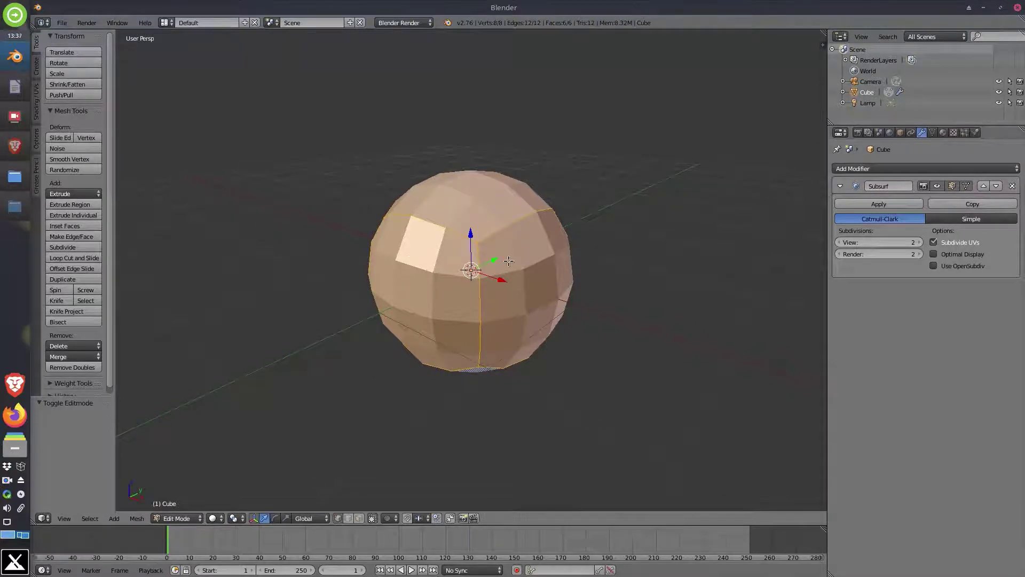
middle_drag(546, 311, 662, 241)
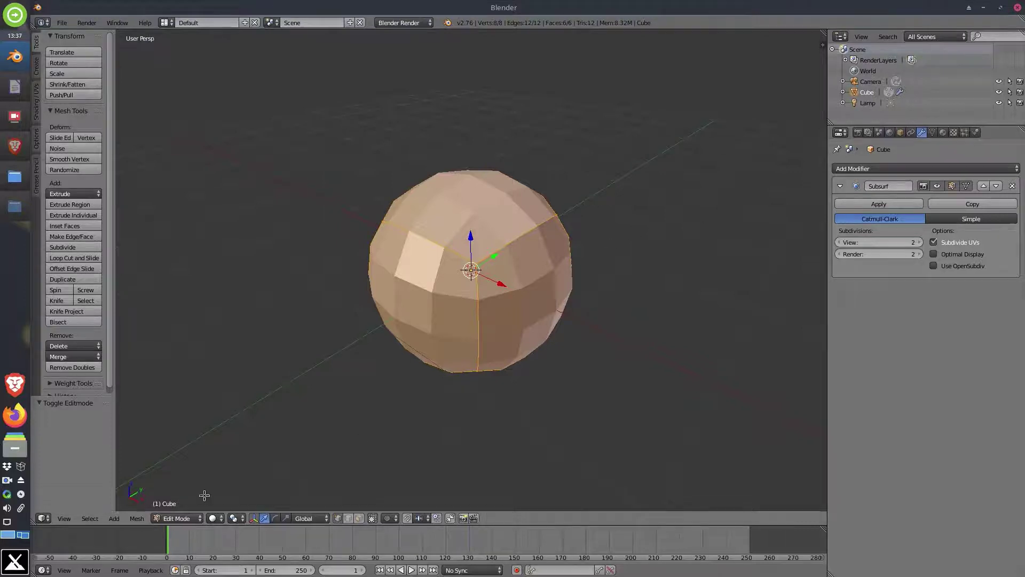
click(180, 518)
click(184, 506)
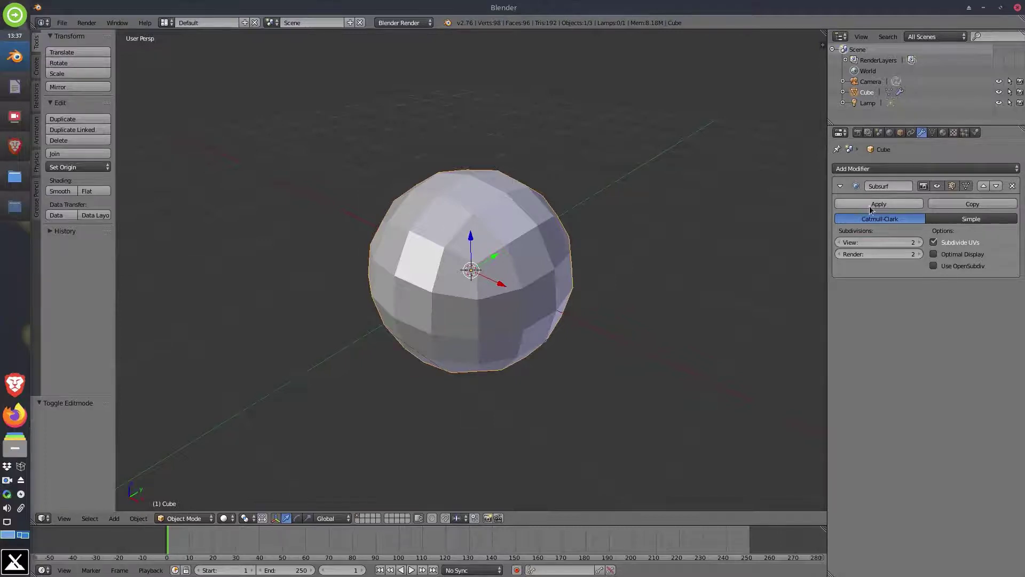
Step: Apply the Subsurf modifier to the cube and enter Edit Mode on the resulting mesh
click(893, 204)
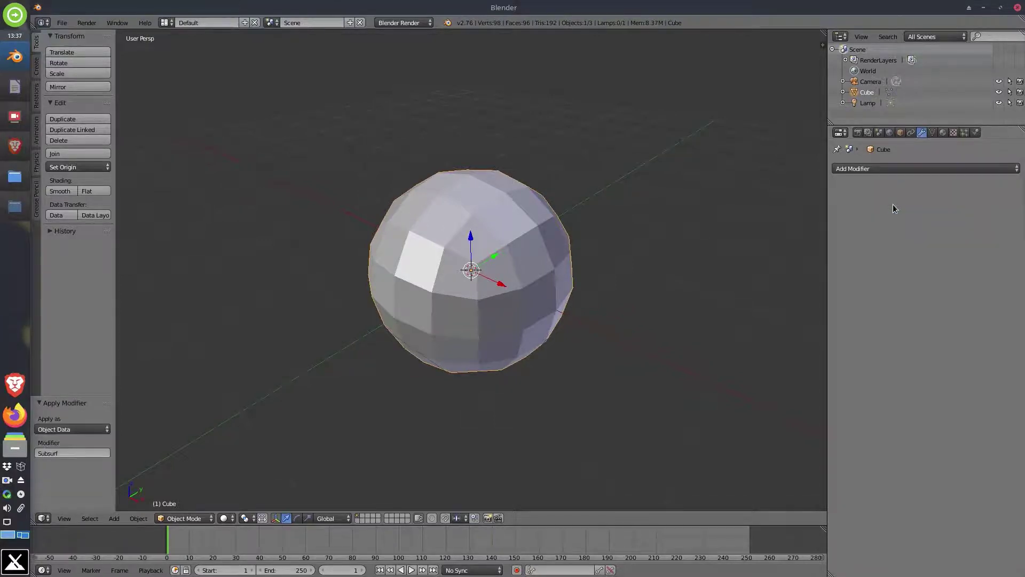
click(184, 518)
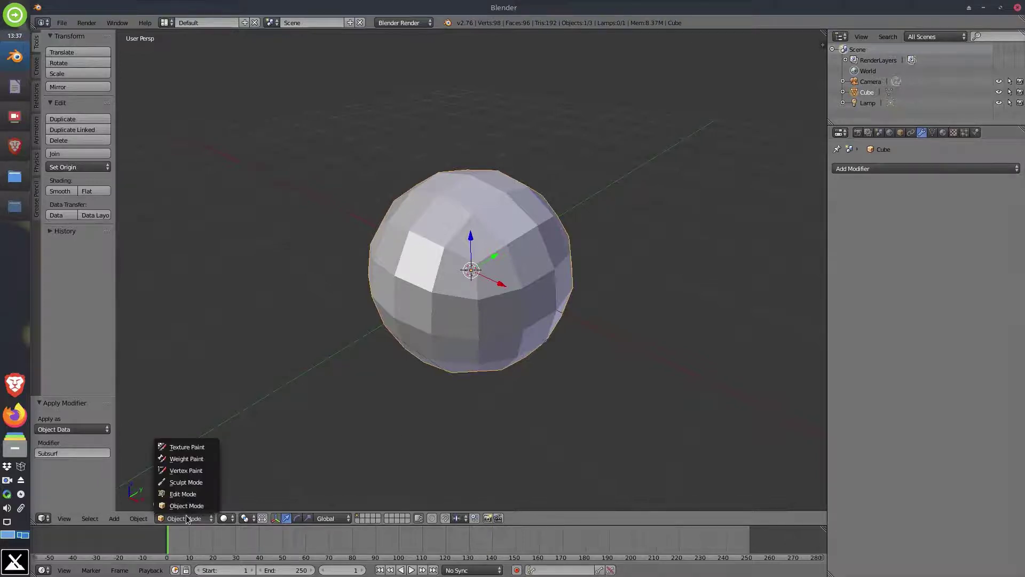
click(188, 492)
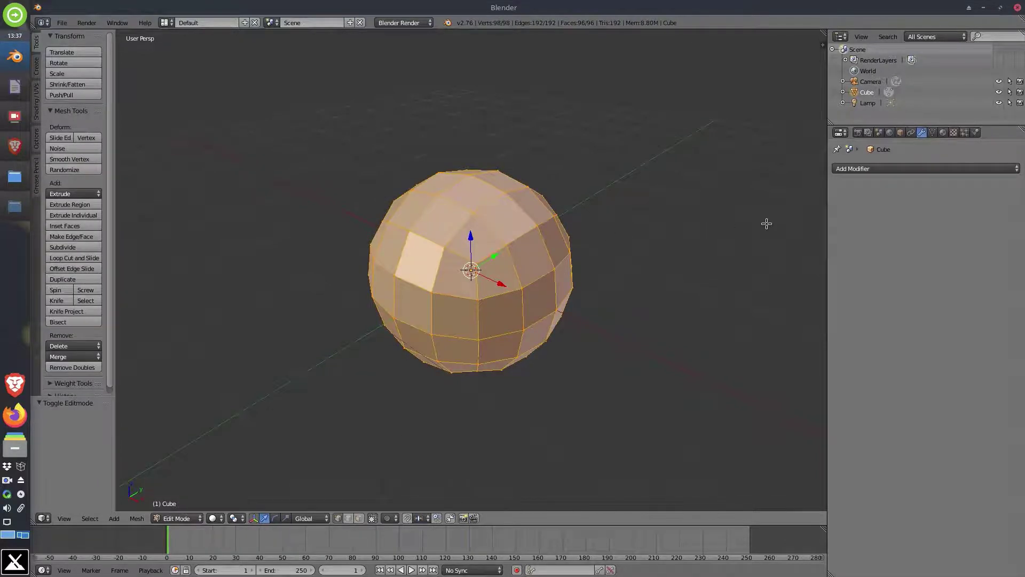
middle_drag(673, 315, 675, 299)
scroll(521, 229, up, 2)
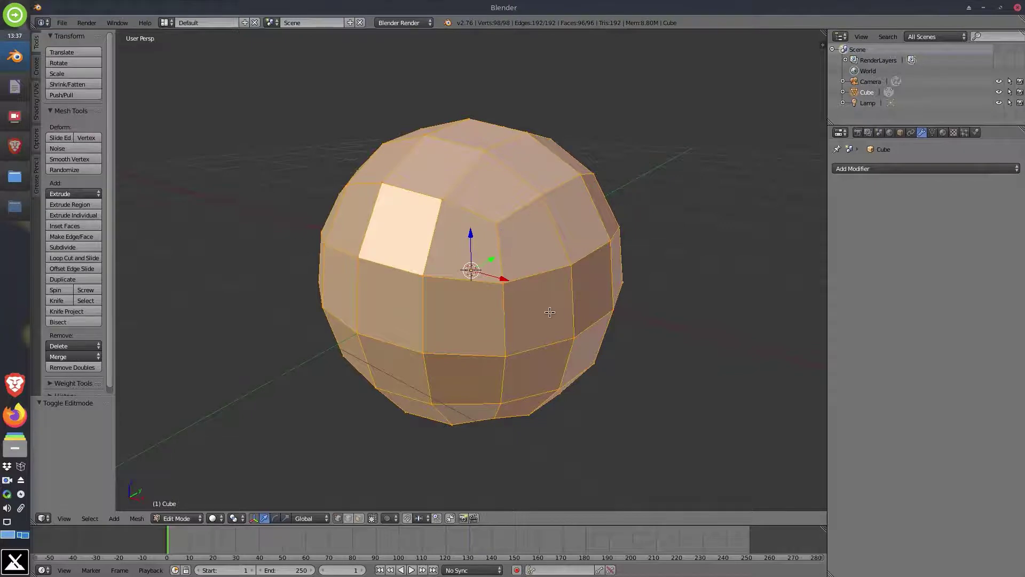
scroll(548, 297, down, 1)
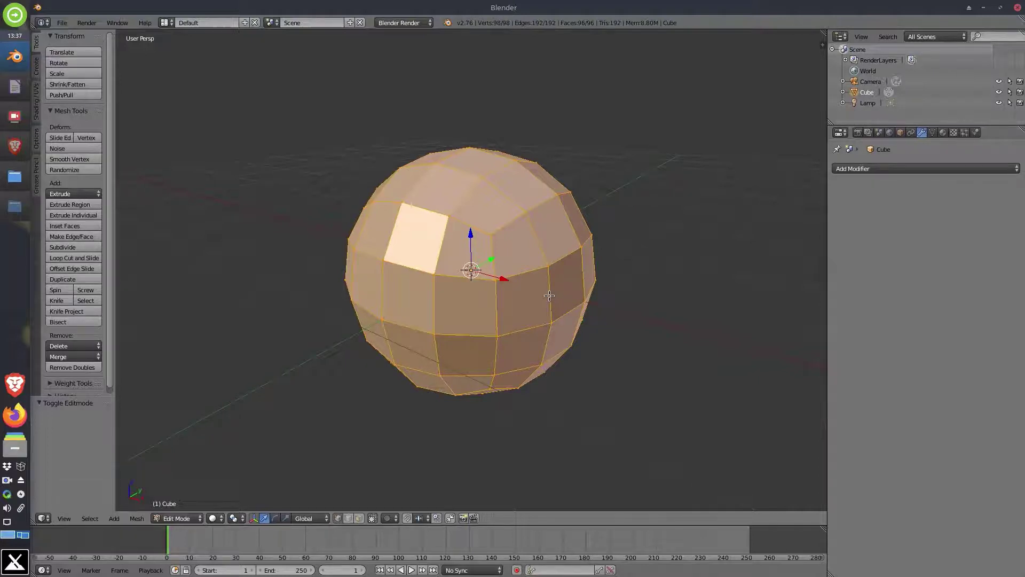
Step: View the sphere from the front, comparing orthographic and perspective projection
key(KP_1)
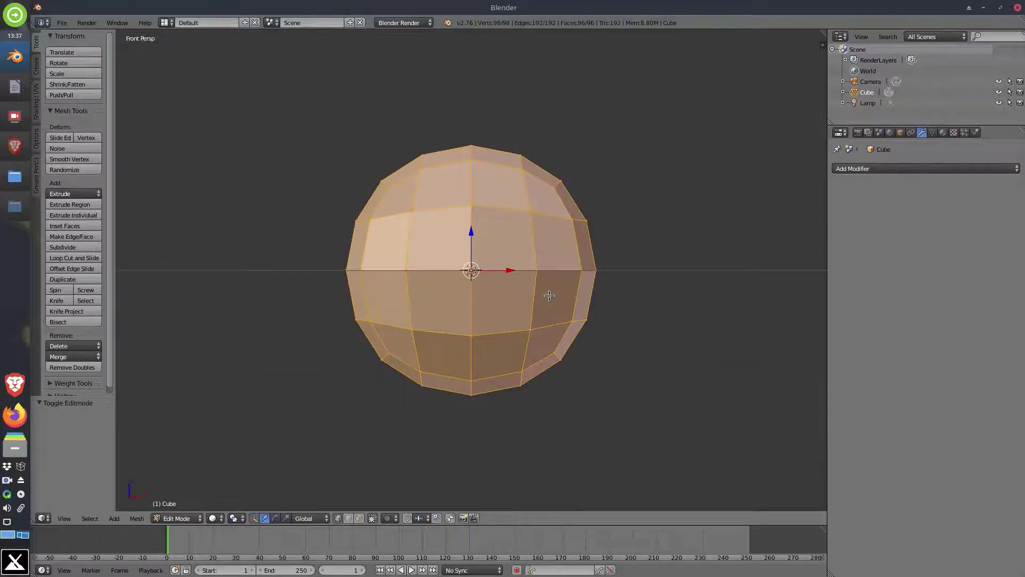
key(KP_5)
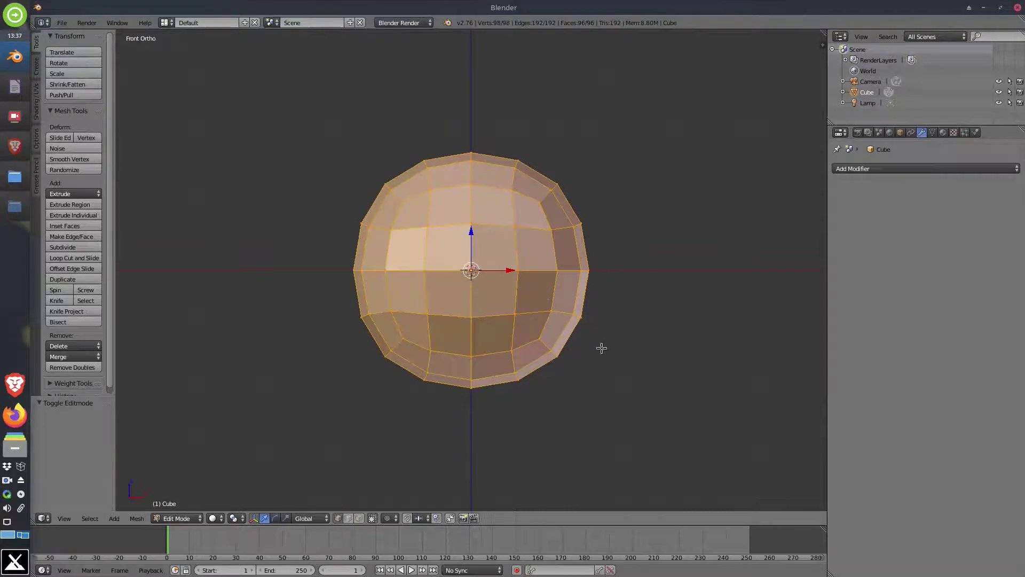
key(KP_5)
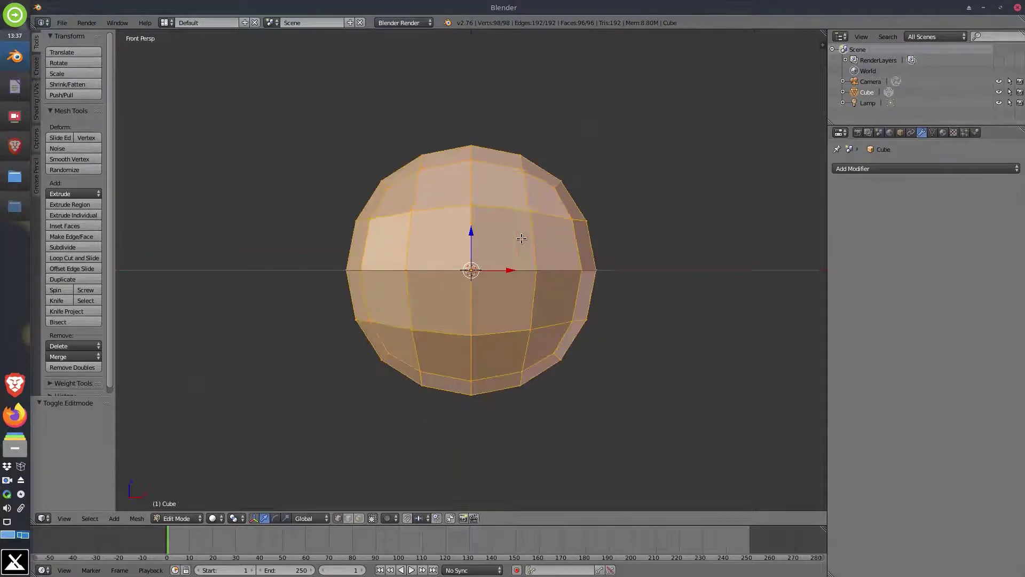
Step: Show the sphere in wireframe from the front in orthographic projection
middle_drag(642, 231, 596, 249)
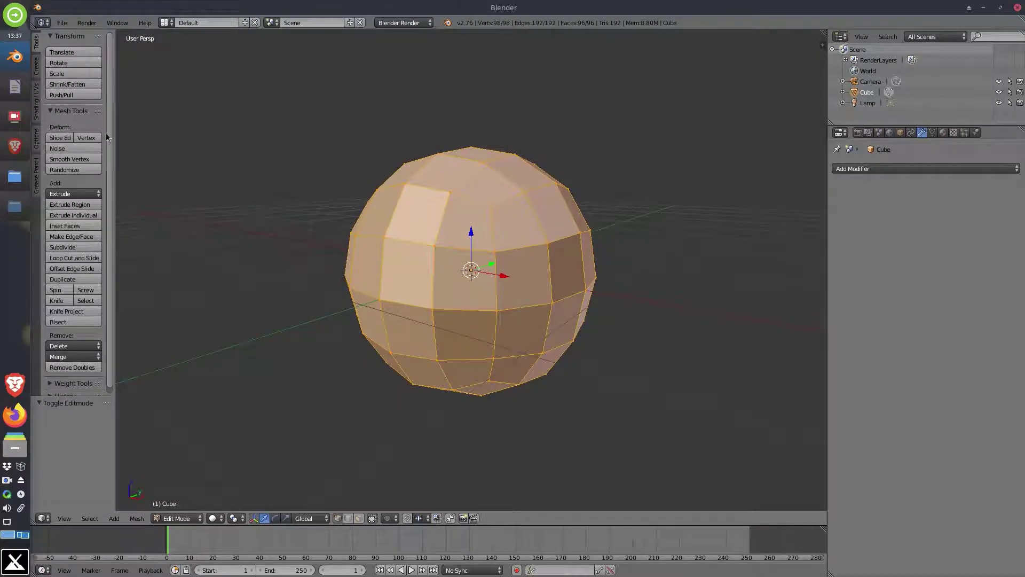
key(KP_5)
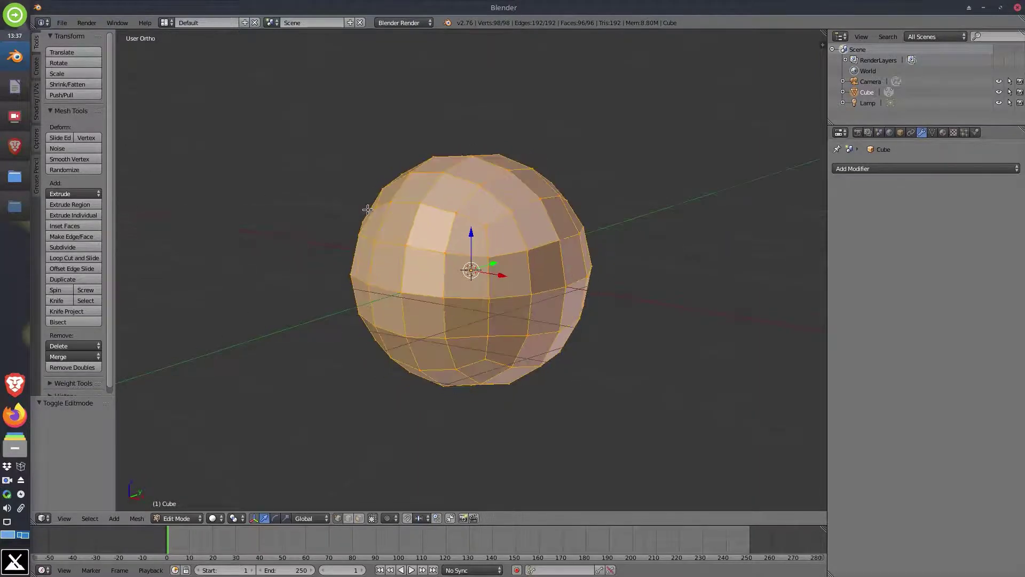
key(KP_1)
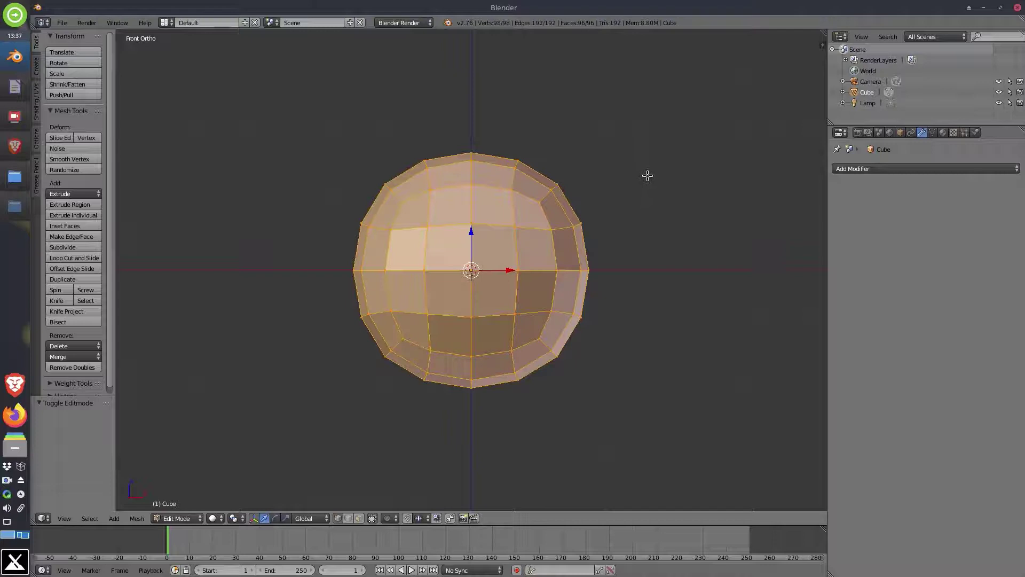
key(z)
key(z)
key(z)
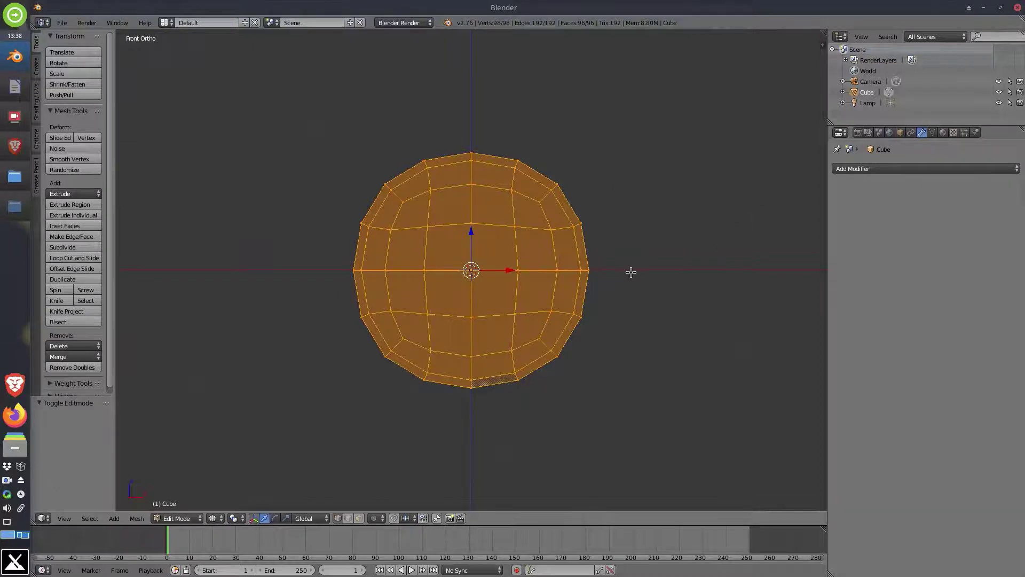
Step: Clear the selection and delete the vertices of the sphere's negative-X half, keeping the centre line
key(a)
key(a)
key(a)
key(a)
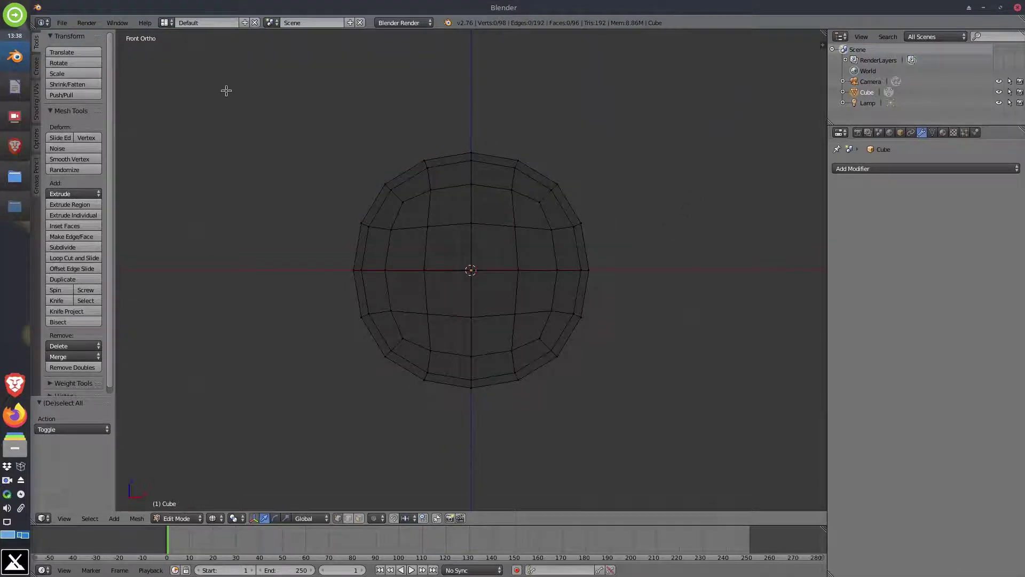
key(b)
drag(268, 56, 456, 475)
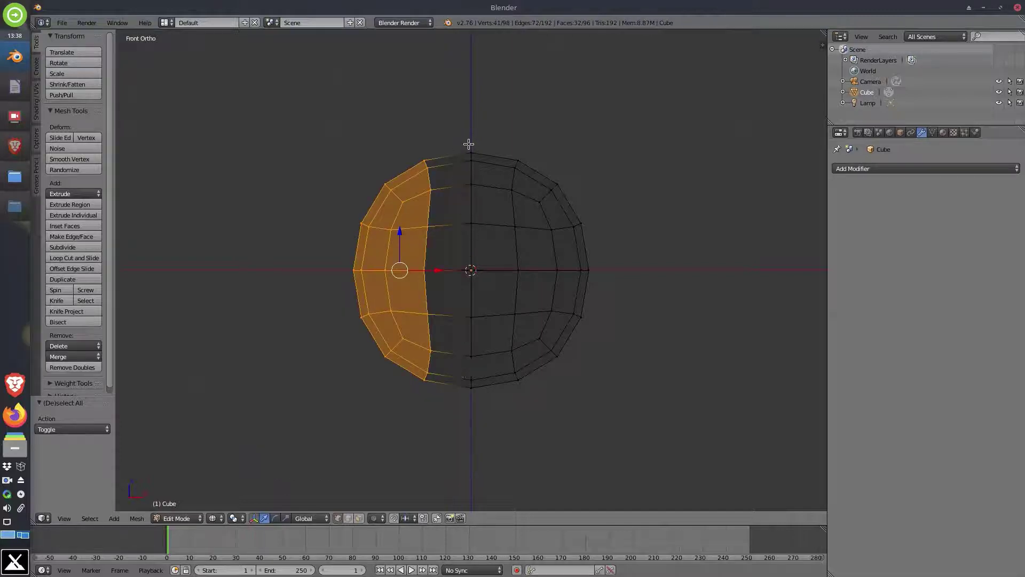
key(x)
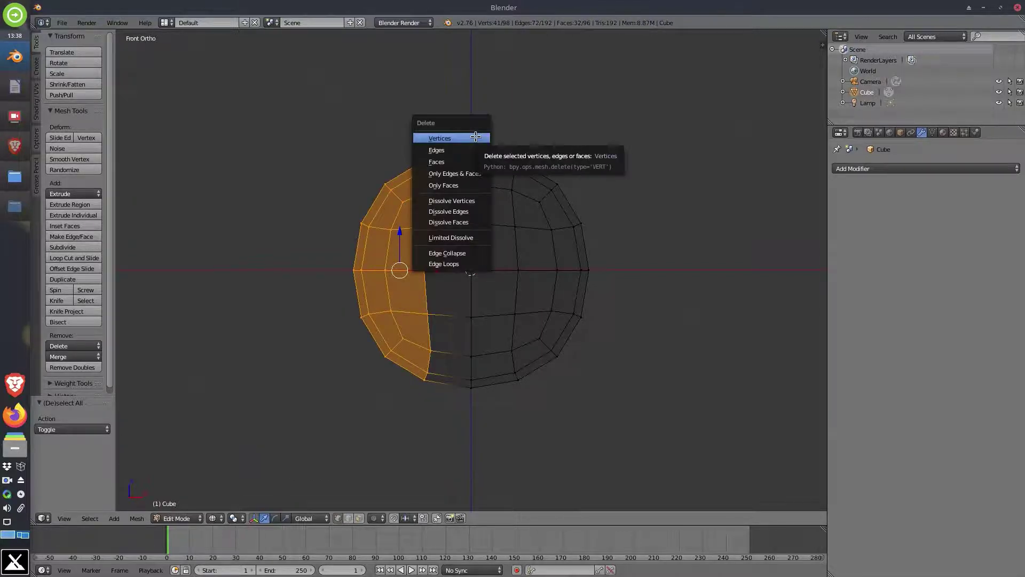
click(475, 137)
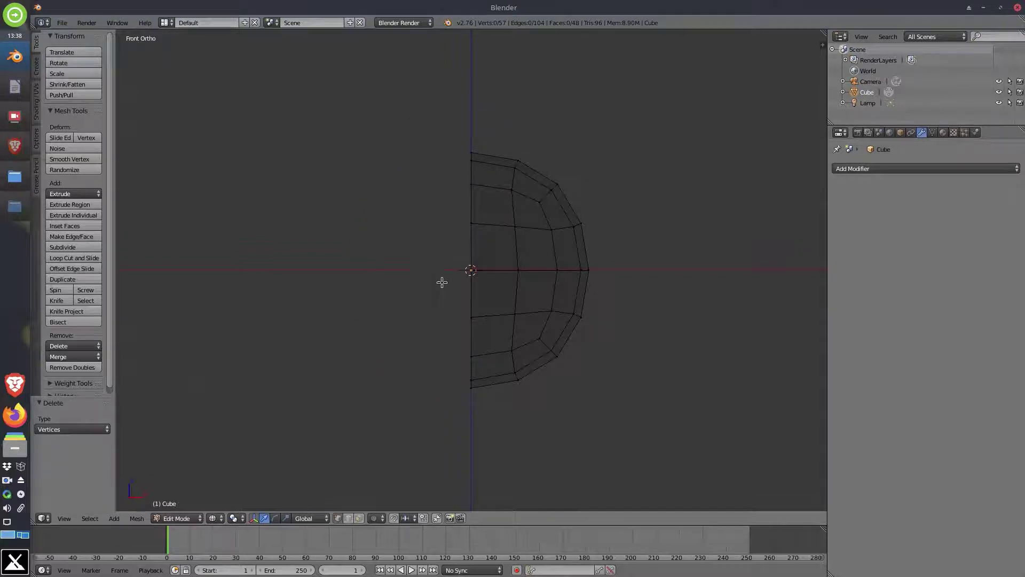
Step: Delete the vertices of the remaining mesh below the horizontal centre line
key(b)
drag(370, 284, 785, 461)
key(x)
click(674, 349)
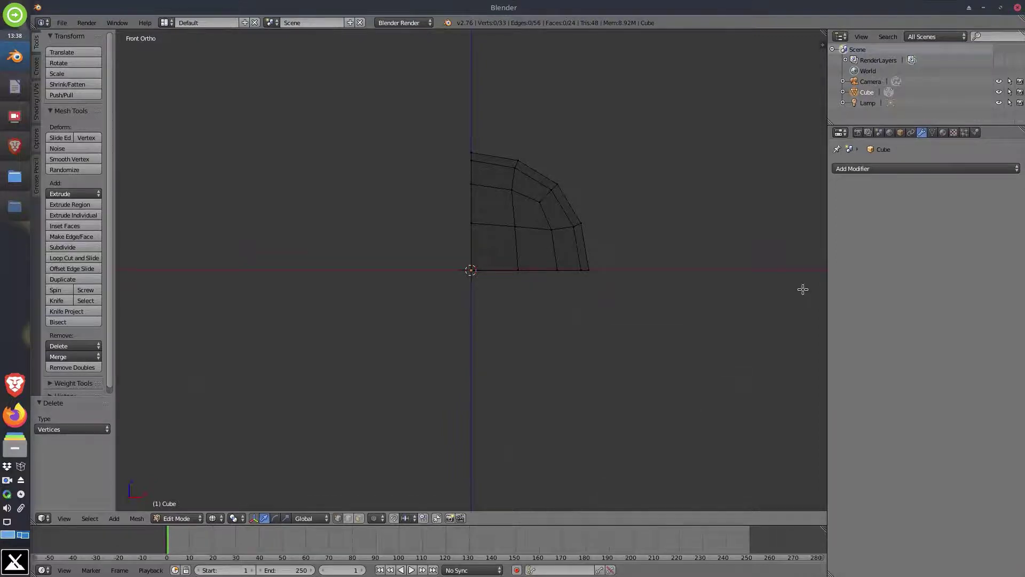
Step: Delete the vertices of the positive-Y half as seen from the right side, leaving one eighth of the sphere
key(KP_3)
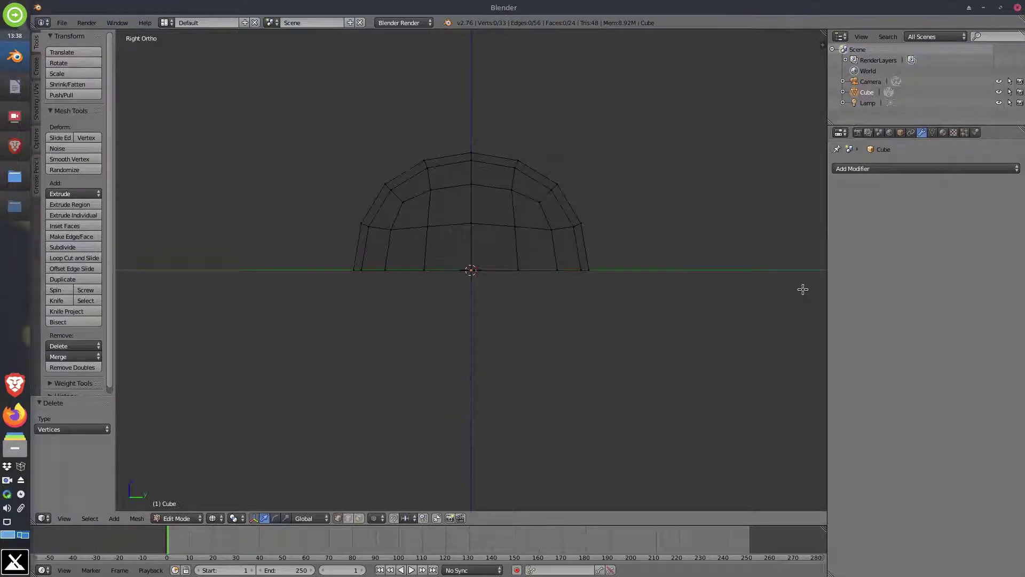
key(b)
drag(496, 107, 635, 311)
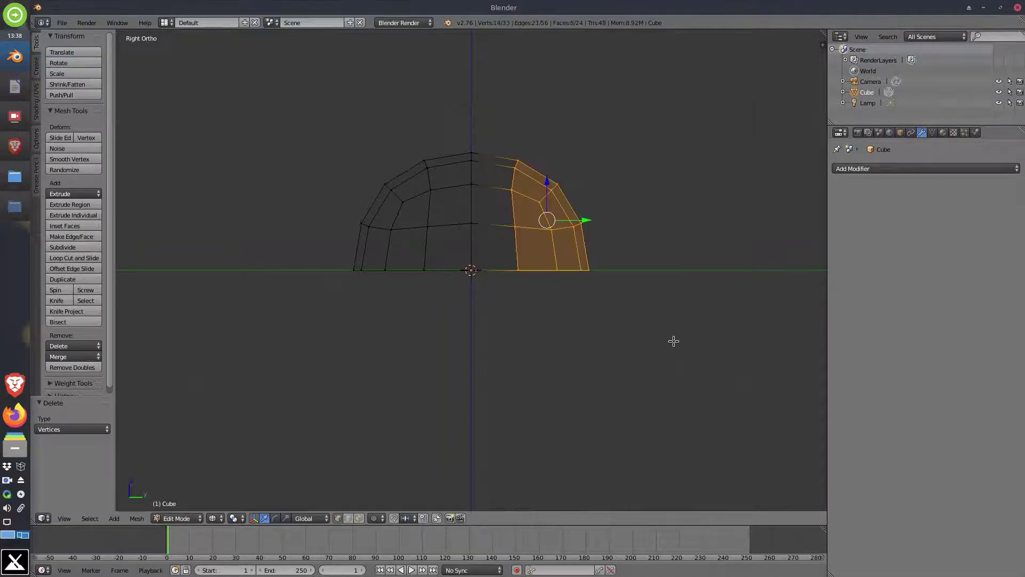
key(x)
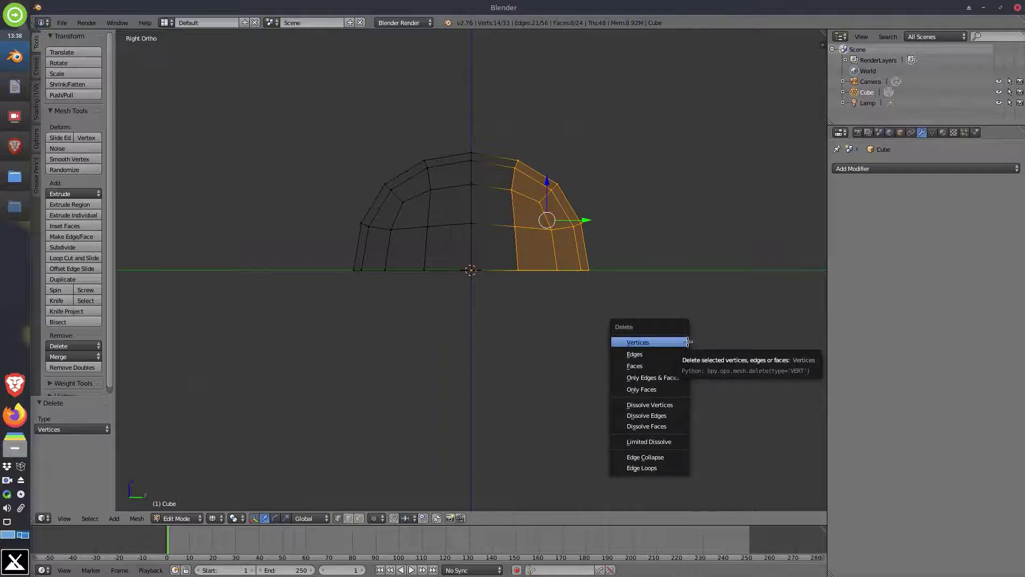
key(x)
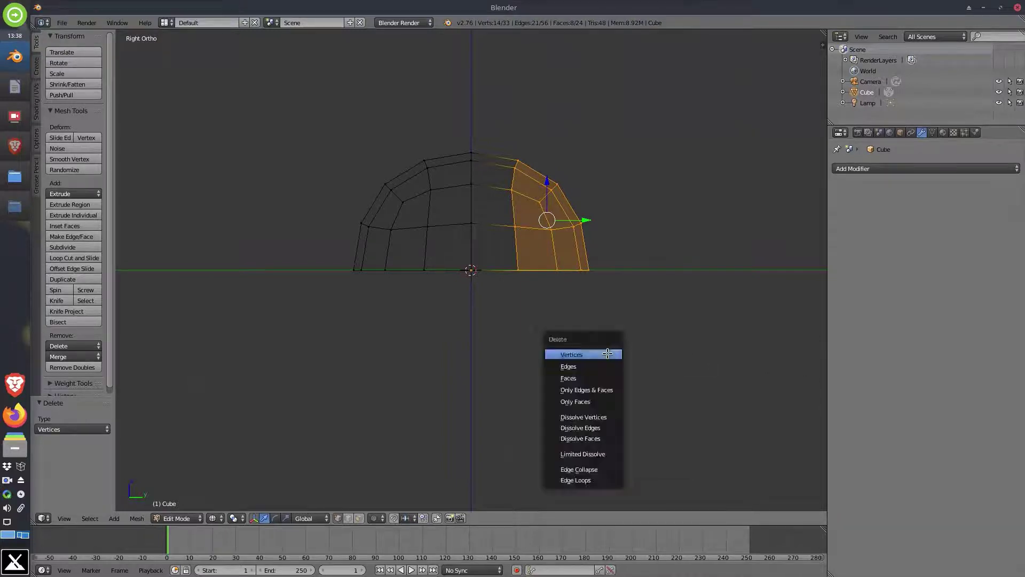
click(614, 351)
middle_drag(386, 235, 490, 252)
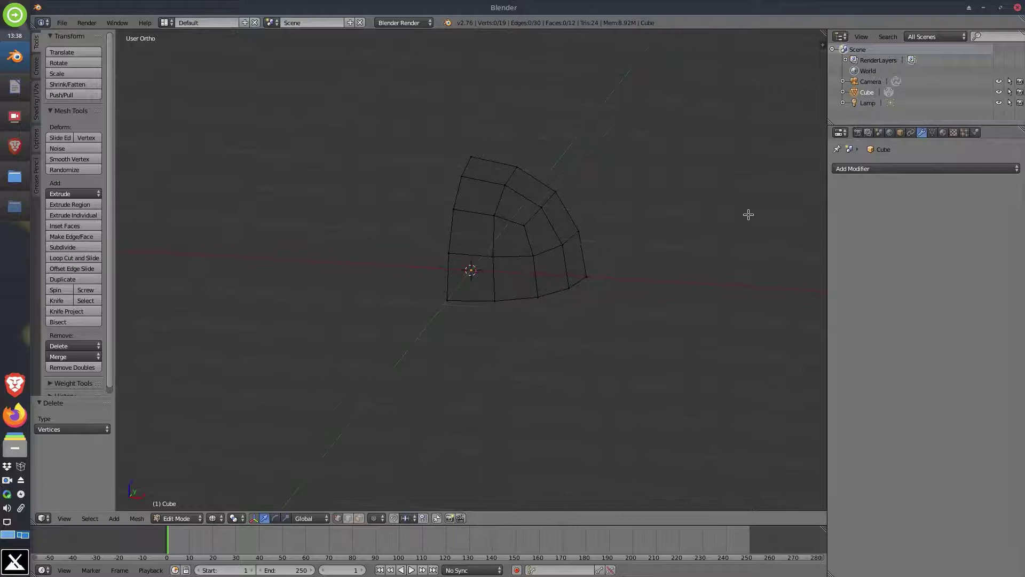
Step: Add a Mirror modifier on the X, Y and Z axes and display the mirrored sphere in solid shading
click(932, 170)
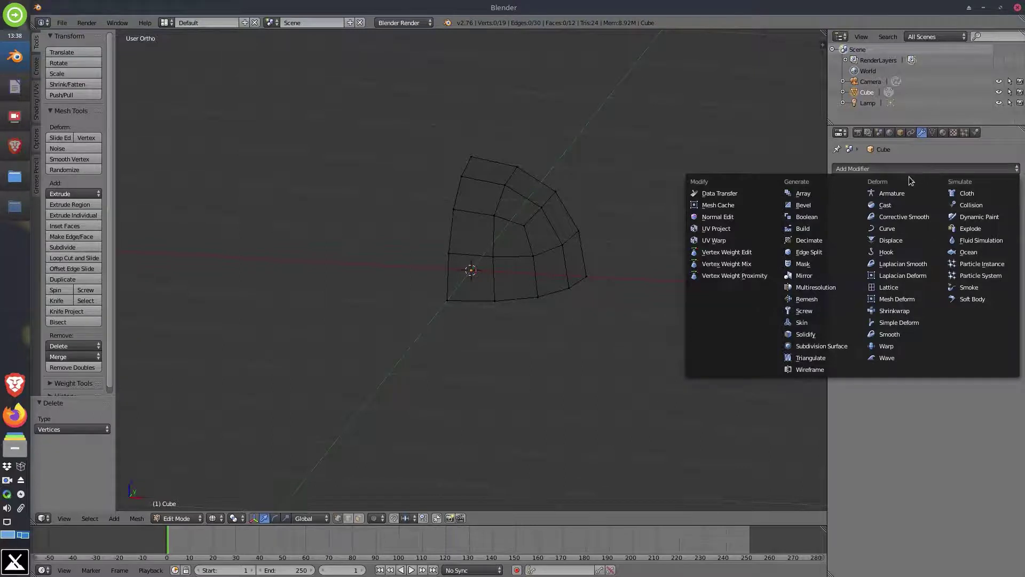
click(818, 278)
scroll(617, 256, up, 2)
middle_drag(617, 255, 611, 271)
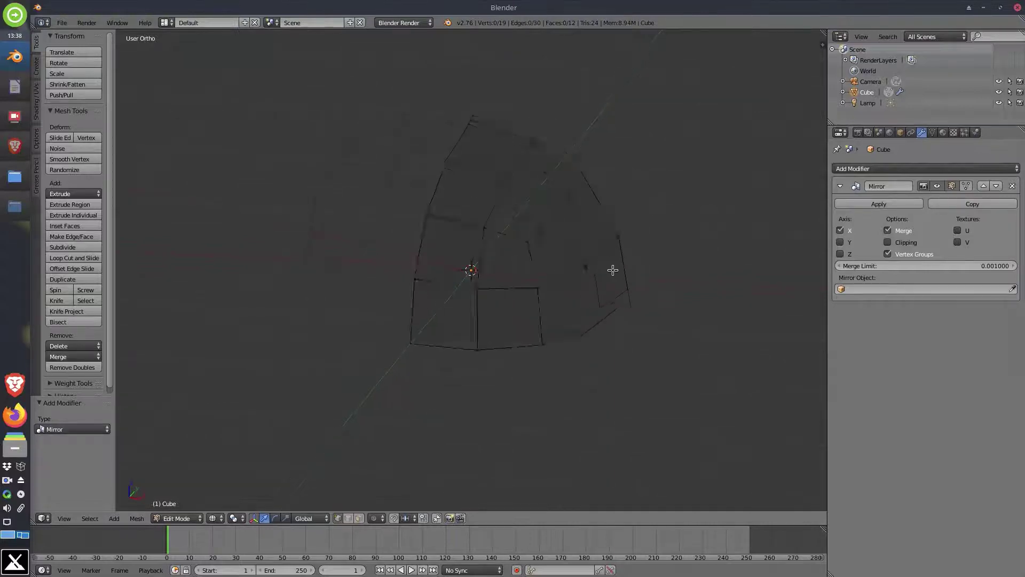
click(840, 254)
middle_drag(605, 358, 603, 339)
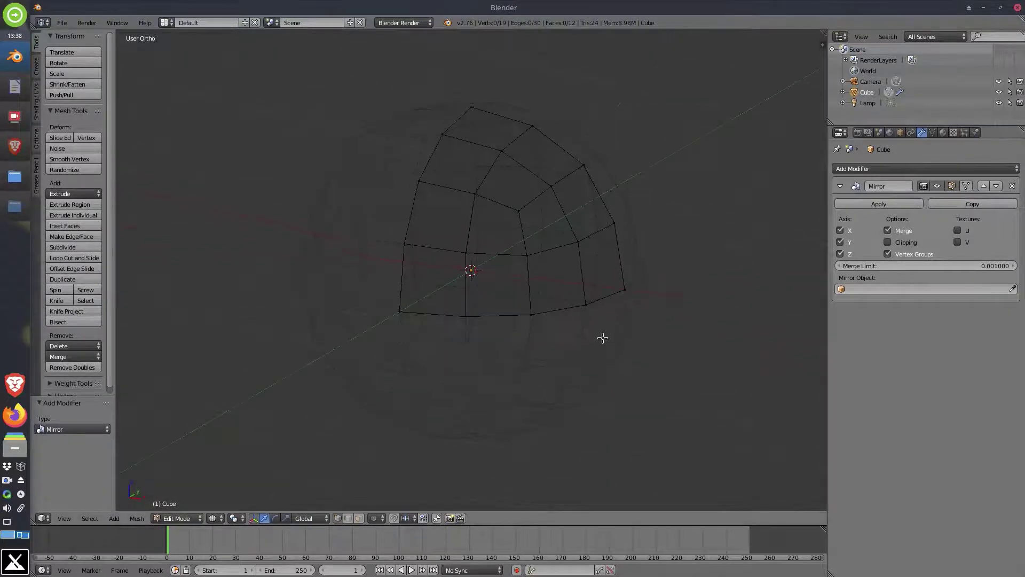
key(z)
middle_drag(505, 351, 521, 364)
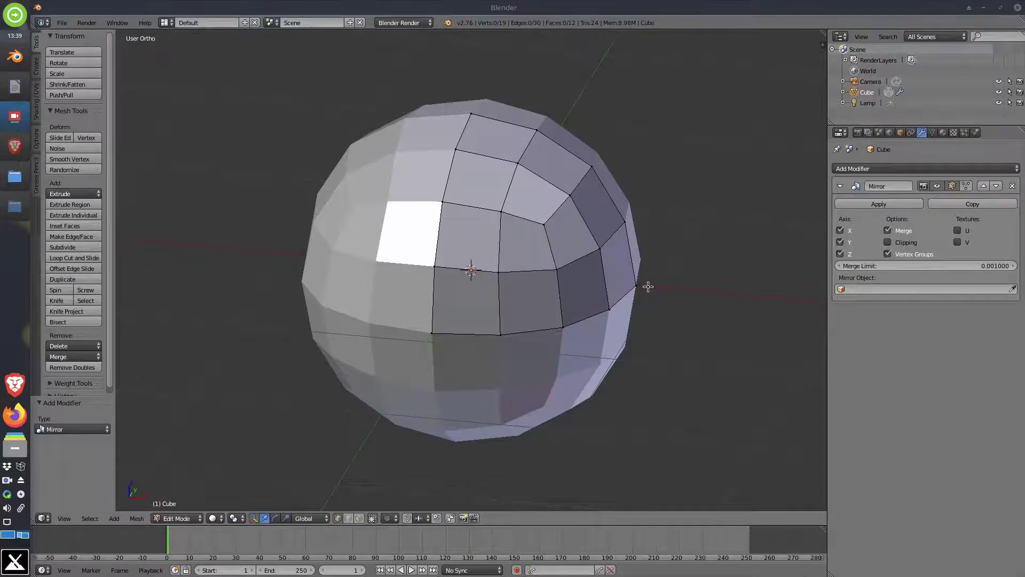
middle_drag(602, 257, 470, 270)
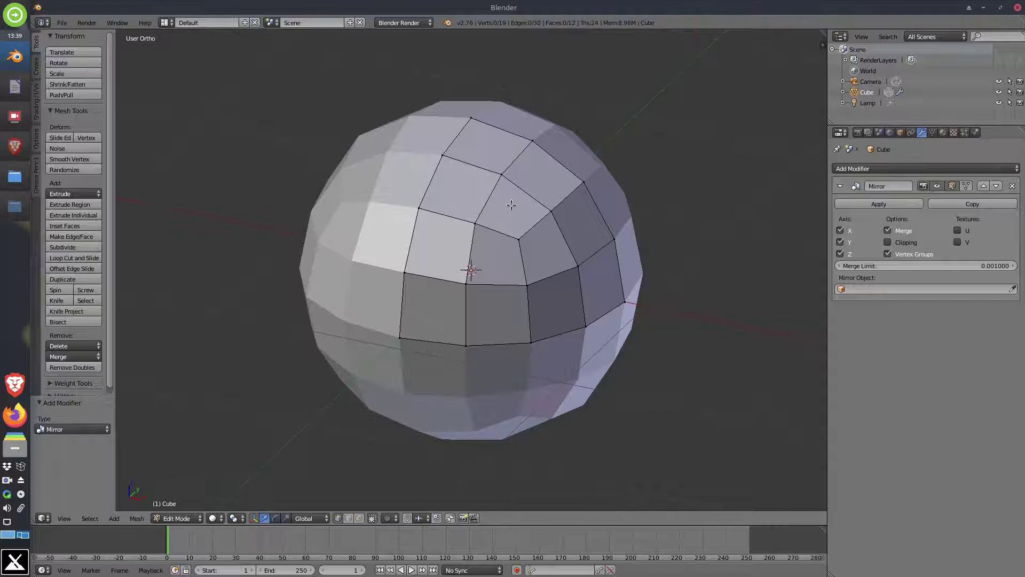
Step: Try to slide the upper inner vertex of the editable sphere section along its edge
right_click(519, 177)
key(g)
key(g)
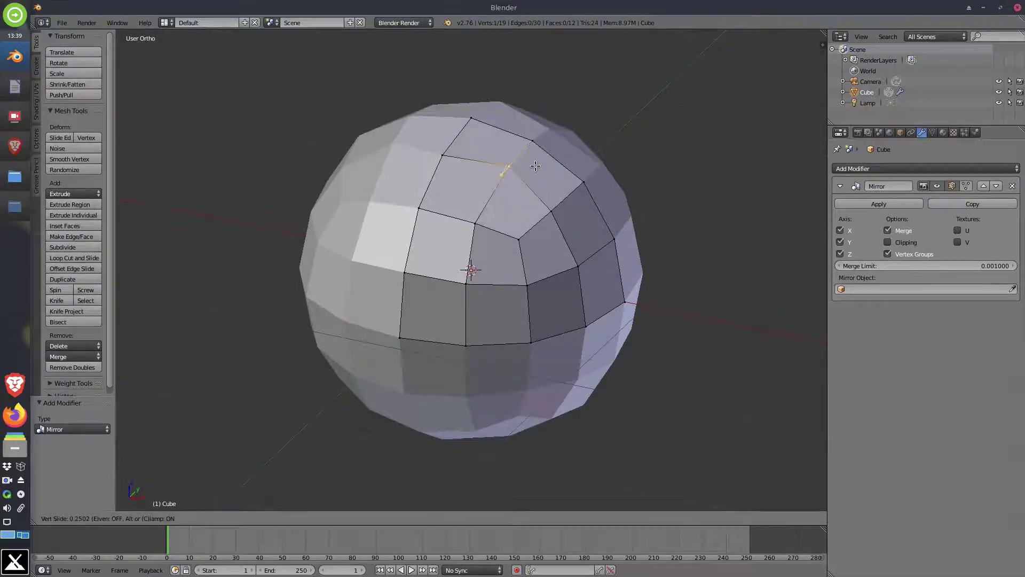
click(534, 167)
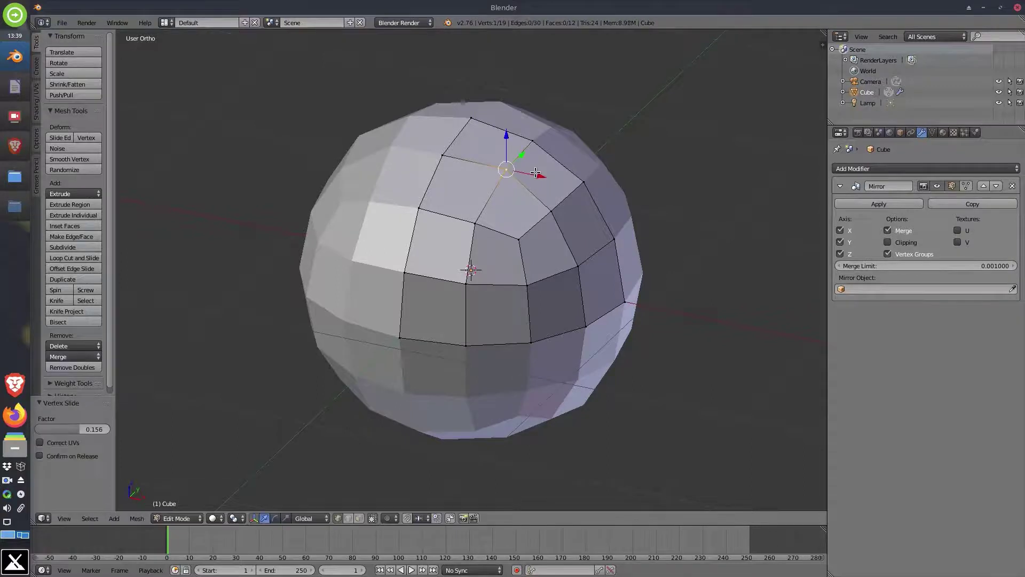
key(a)
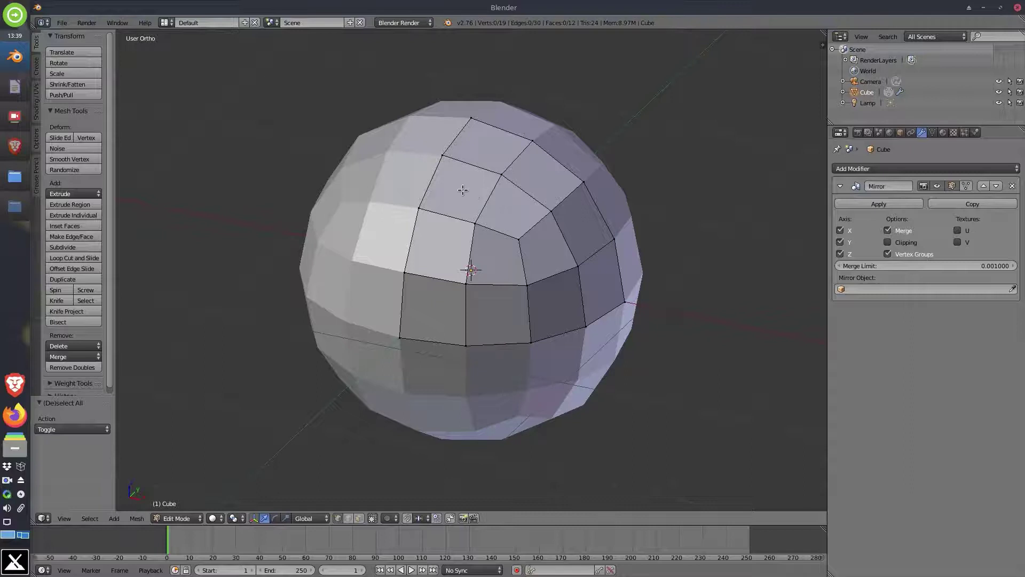
click(447, 241)
click(515, 213)
click(480, 153)
click(495, 119)
click(559, 152)
click(550, 171)
right_click(502, 173)
right_click(443, 155)
click(523, 216)
click(445, 205)
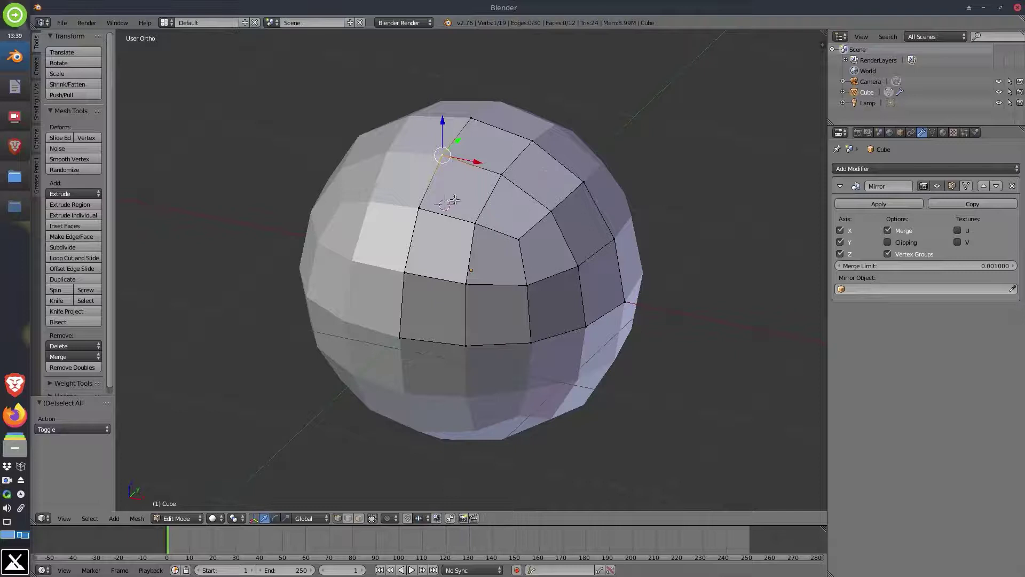
Step: Try to move the upper inner vertex of the sphere section and undo the change
right_click(501, 173)
drag(501, 174, 532, 139)
key(ctrl+z)
key(ctrl+z)
key(ctrl+z)
key(ctrl+shift+z)
key(ctrl+shift+z)
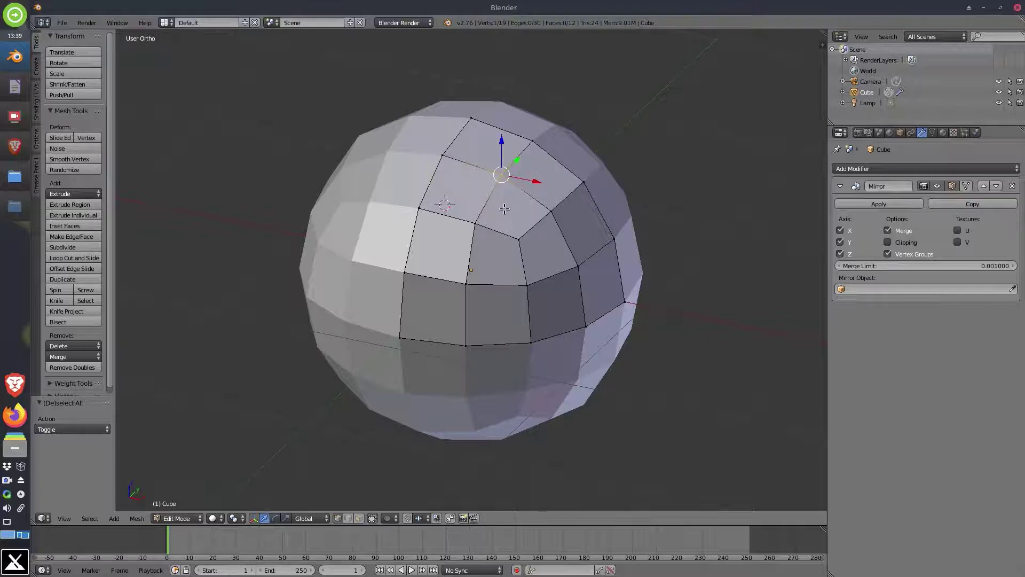
Step: Switch to face selection and select five alternating faces in a checkerboard pattern across the editable sphere section
click(358, 519)
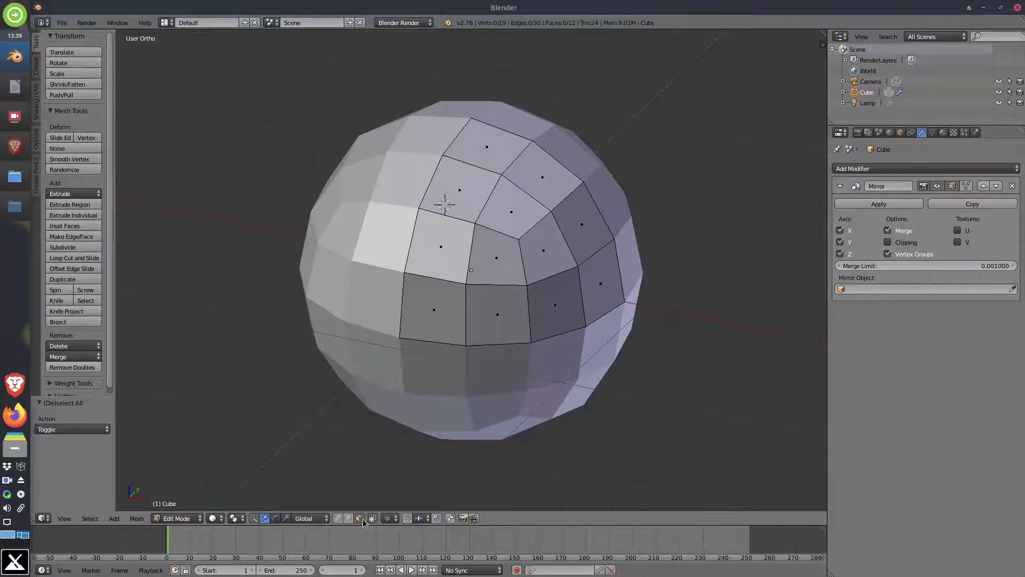
right_click(485, 151)
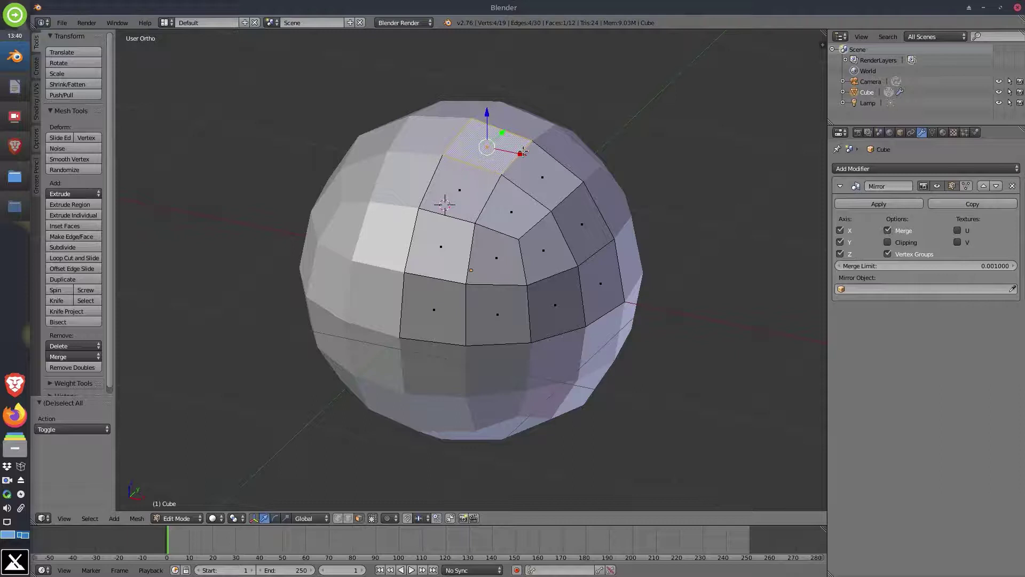
shift+right_click(449, 241)
shift+right_click(511, 208)
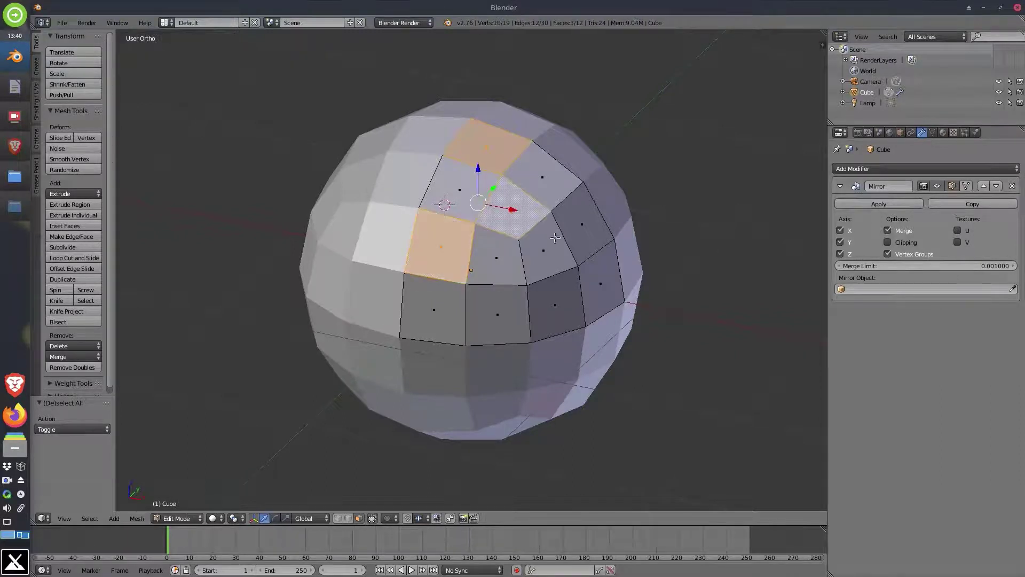
shift+right_click(591, 219)
shift+right_click(560, 299)
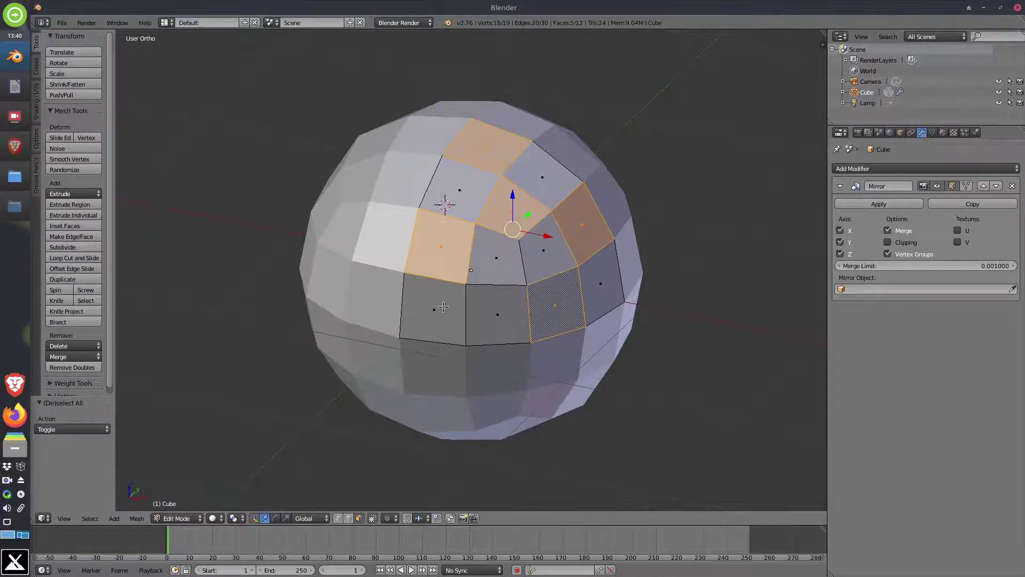
mouse_move(516, 250)
middle_down()
mouse_move(513, 264)
mouse_move(520, 251)
middle_up()
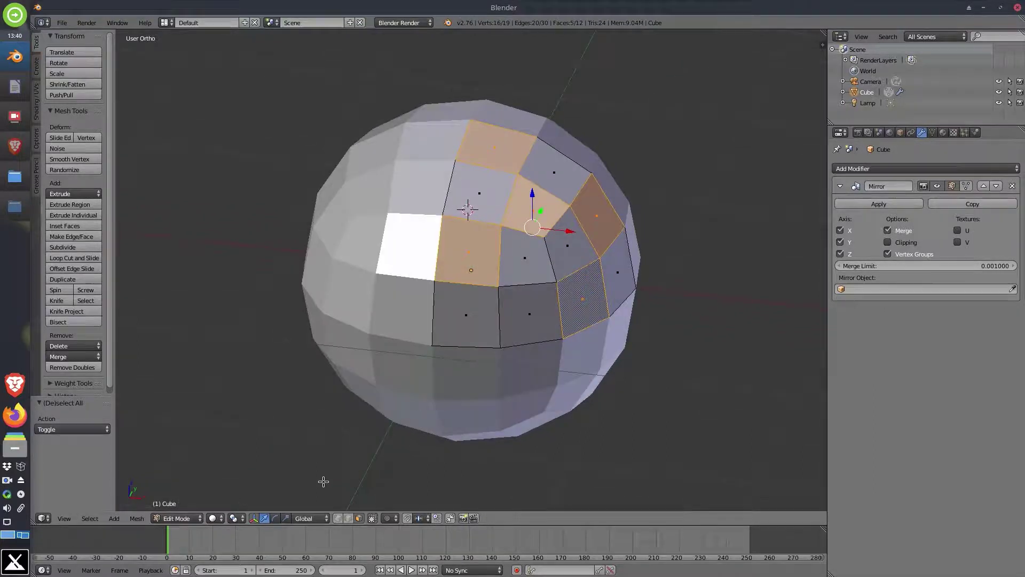
Step: Inset the five selected faces by about 0.113, with the pivot point set to Individual Origins and the transform orientation to Normal
click(235, 519)
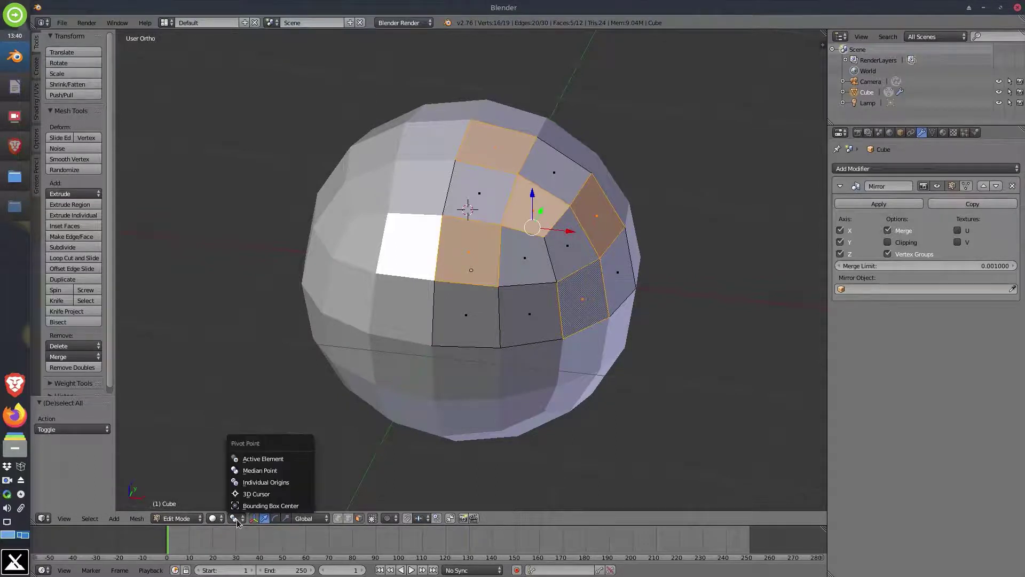
click(269, 484)
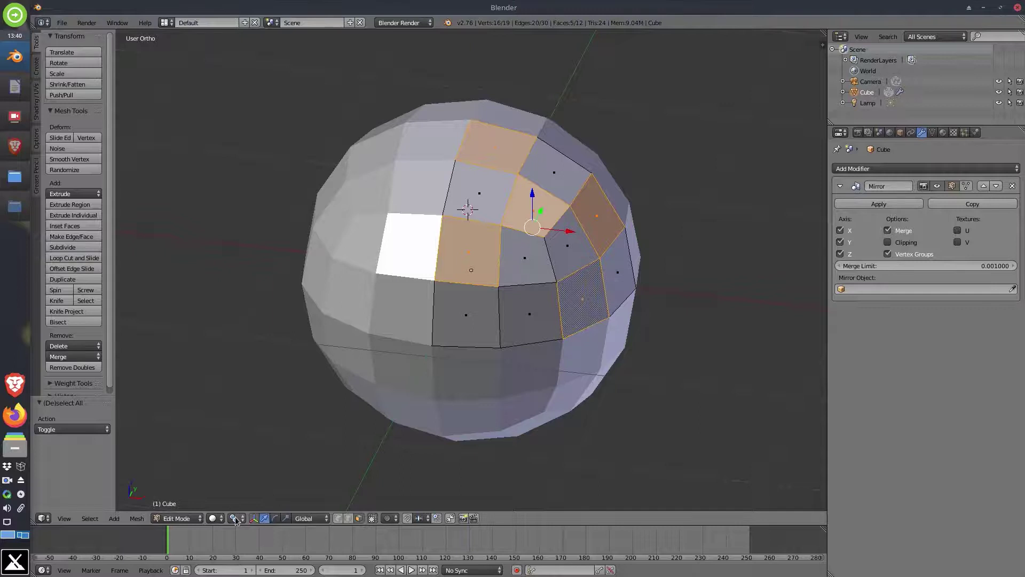
click(313, 518)
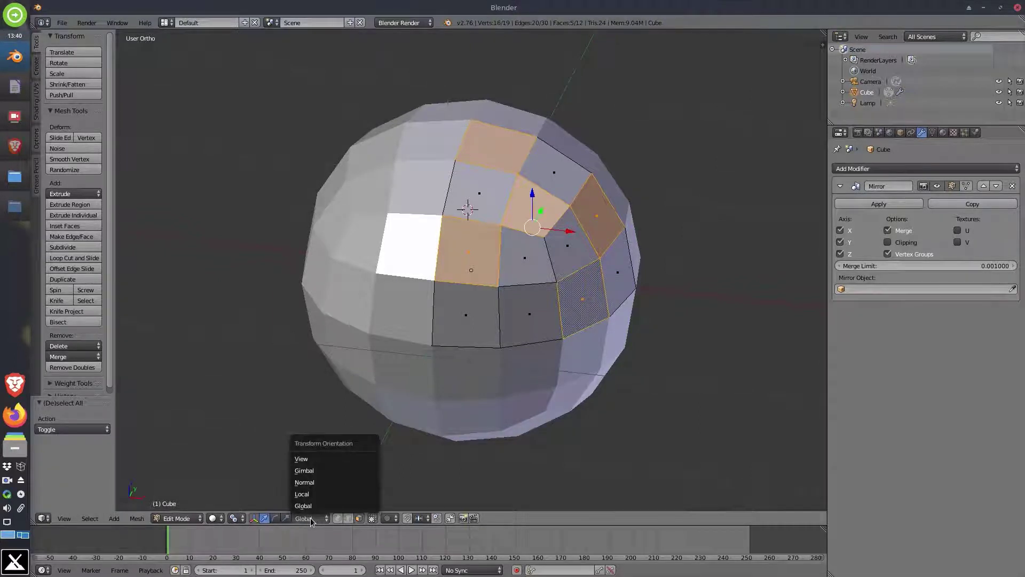
click(311, 482)
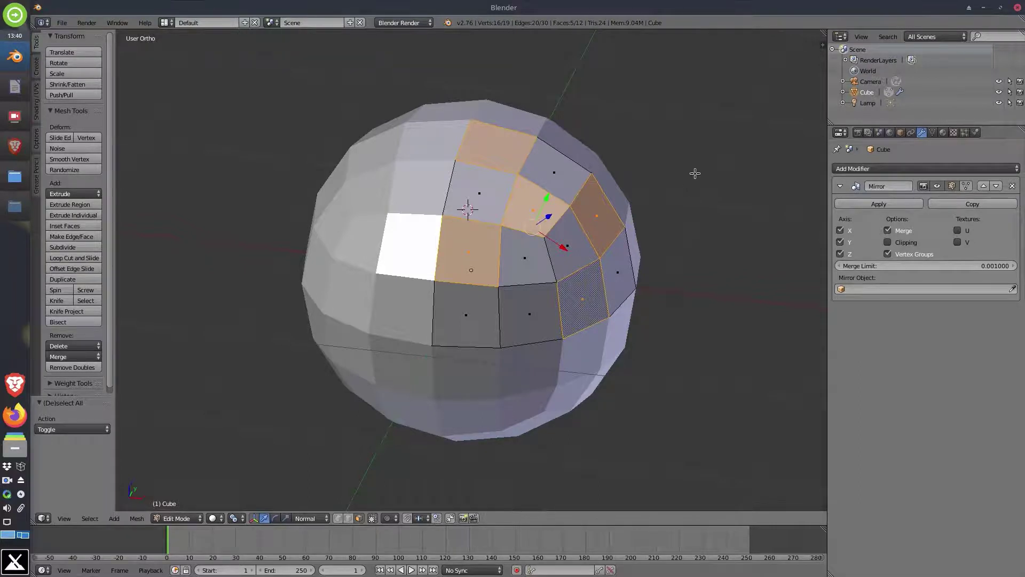
key(i)
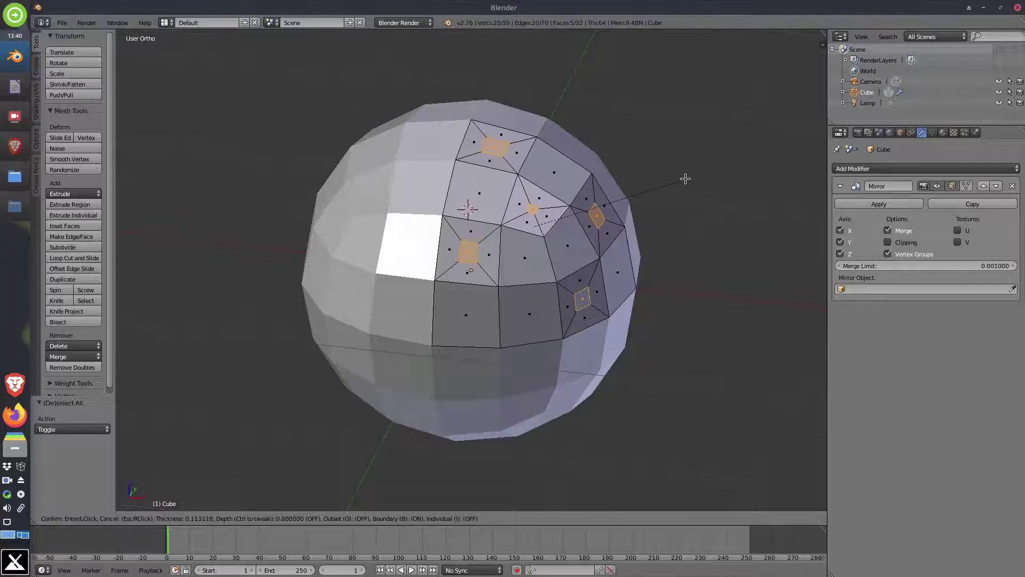
click(685, 178)
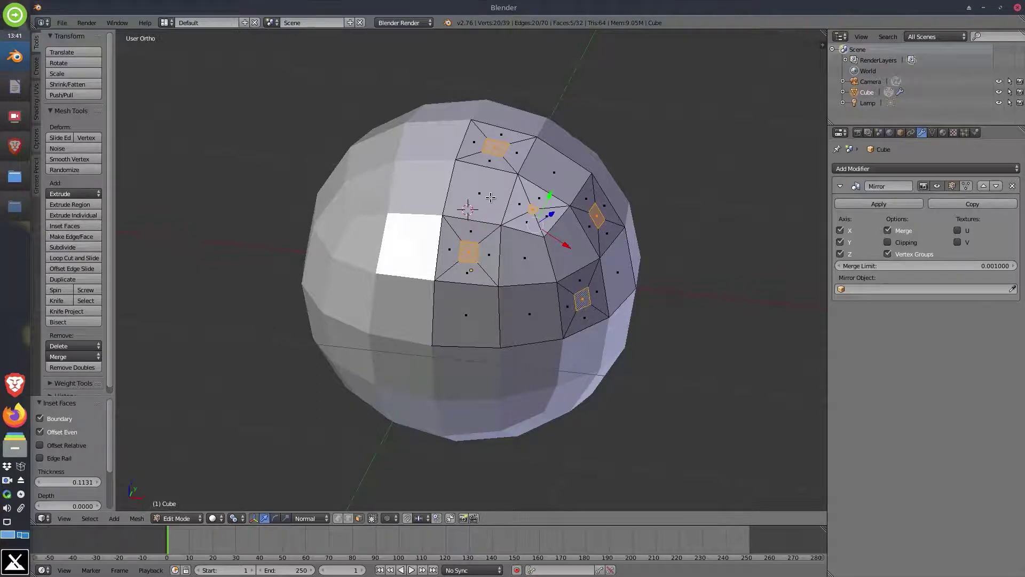
Step: Inset five more alternating faces of the editable sphere section, those between the already inset ones, by about 0.115
middle_drag(516, 269, 515, 251)
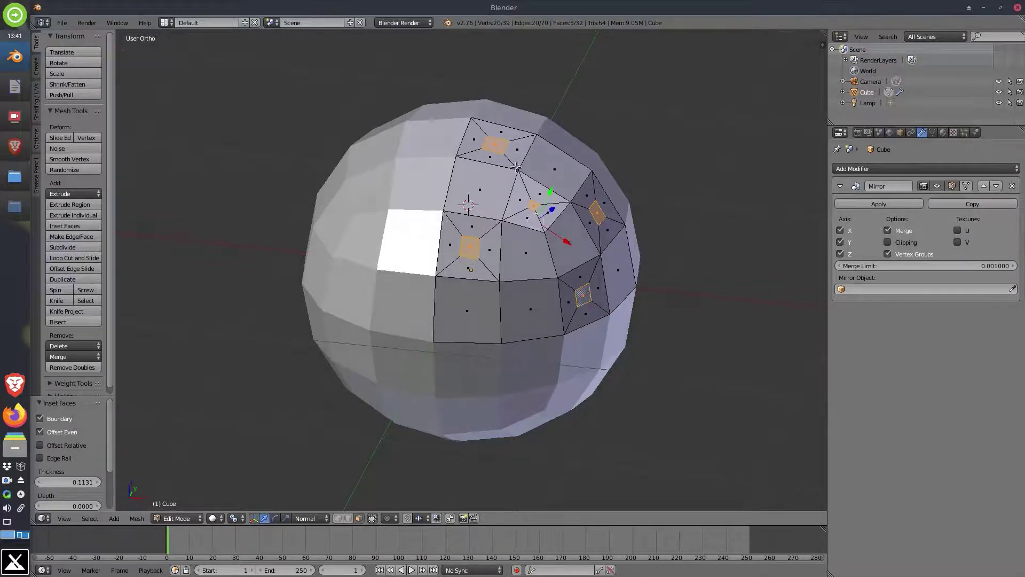
right_click(484, 188)
shift+right_click(553, 170)
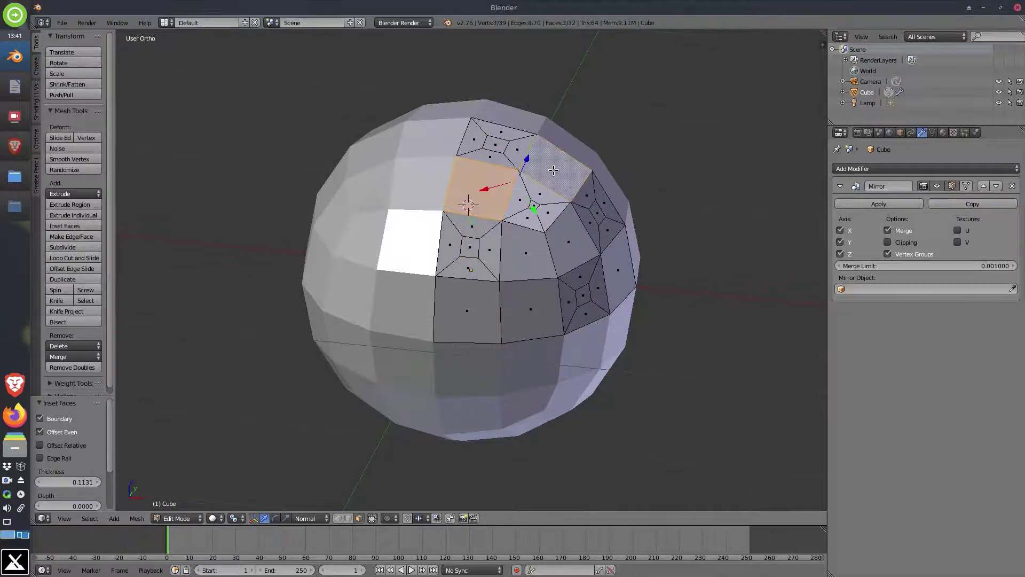
shift+right_click(529, 259)
shift+right_click(473, 316)
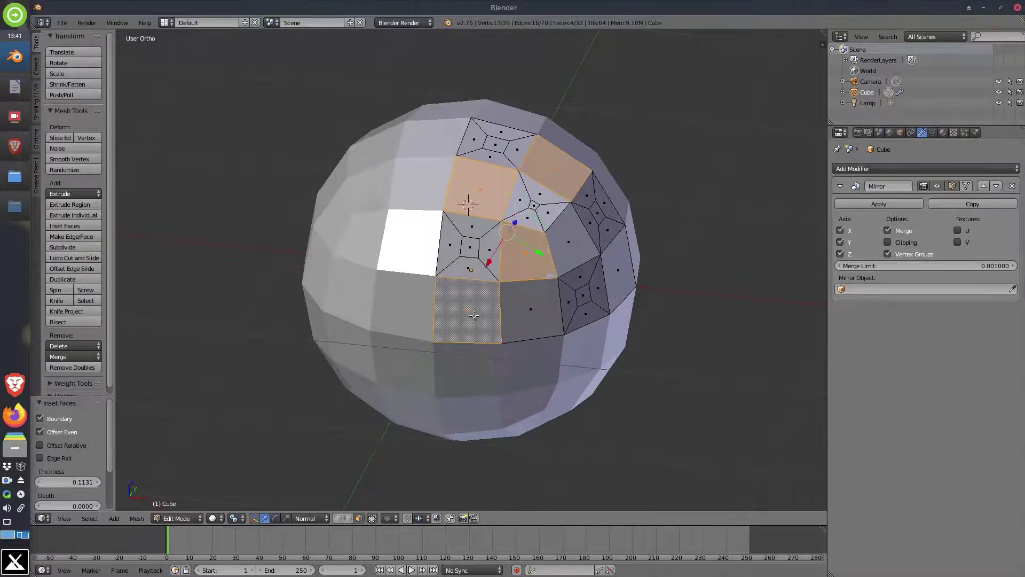
shift+right_click(618, 274)
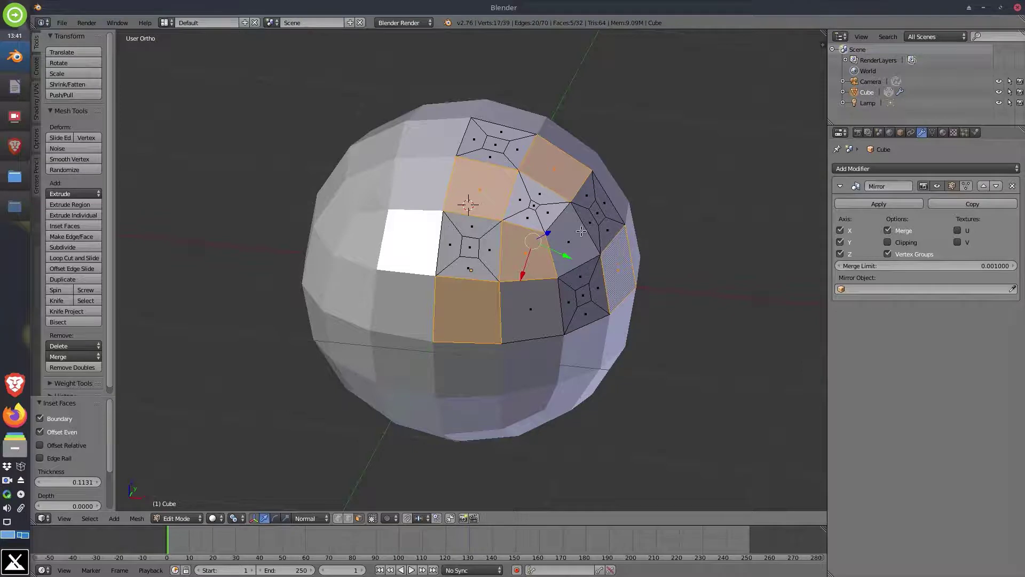
key(i)
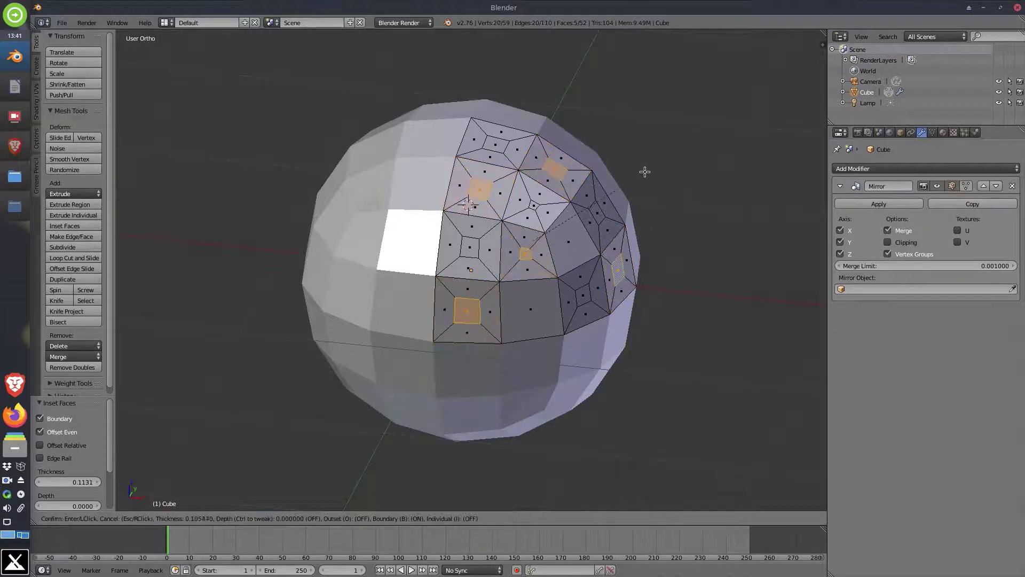
click(644, 173)
Step: Inset the two remaining whole faces of the editable sphere section by about 0.101
right_click(575, 247)
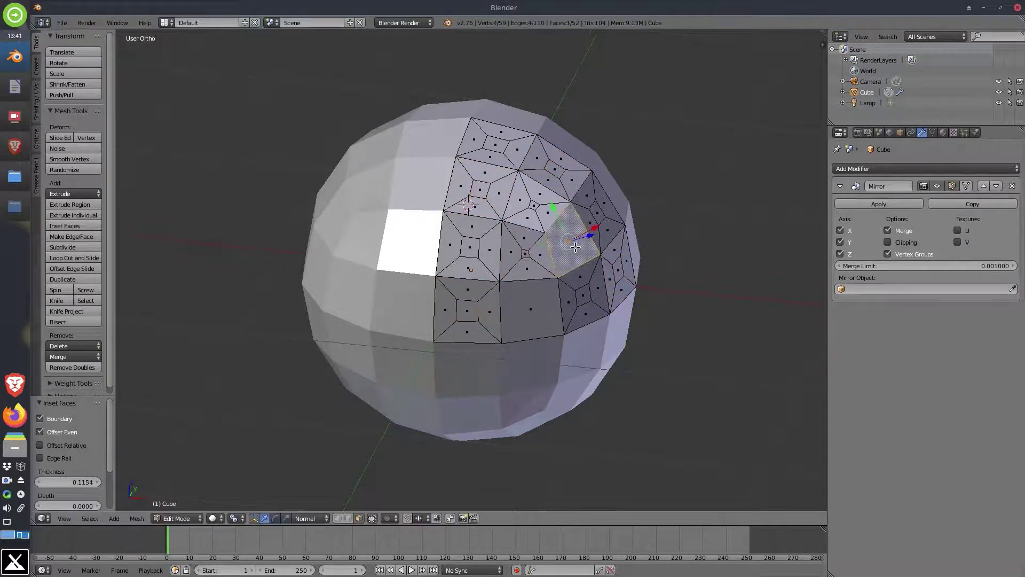
shift+right_click(536, 304)
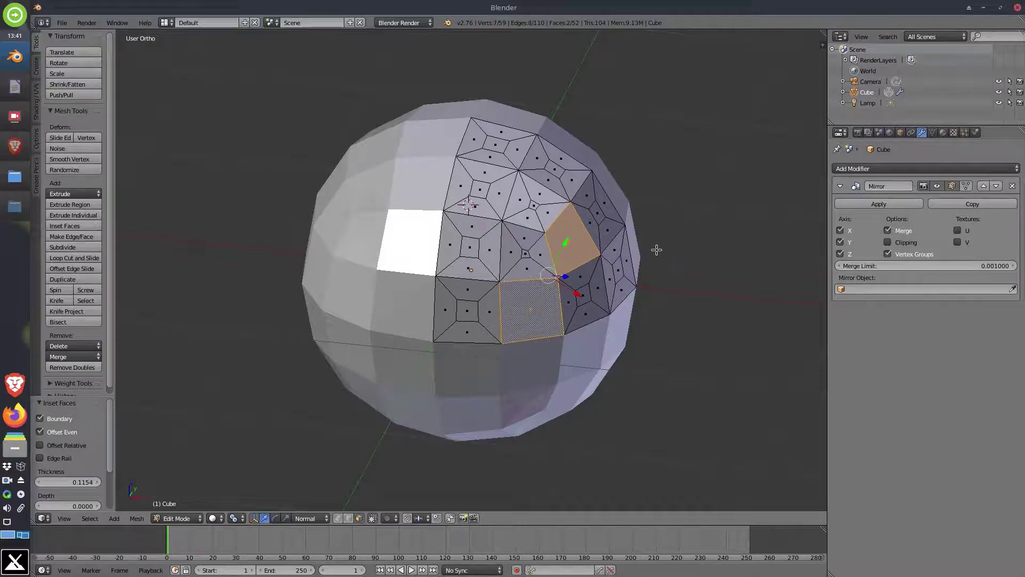
key(i)
click(637, 246)
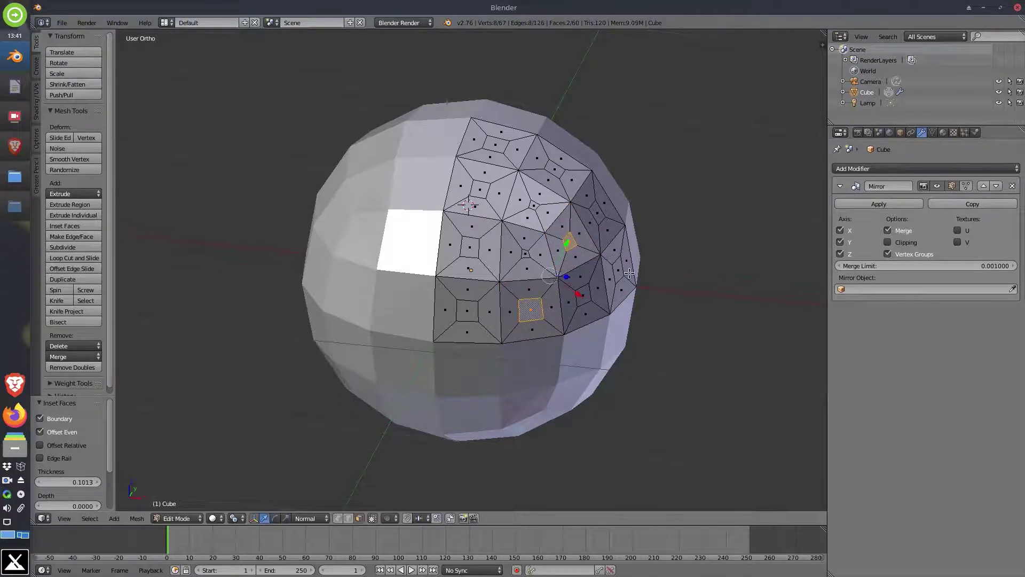
Step: Select the small inner face of all twelve insets on the editable sphere section
right_click(499, 149)
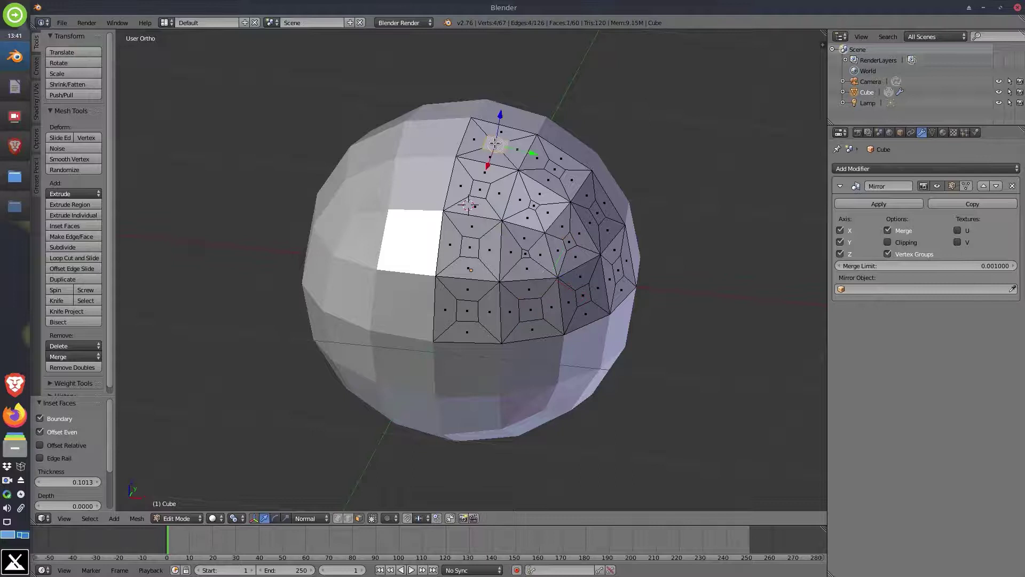
shift+right_click(480, 189)
shift+right_click(470, 247)
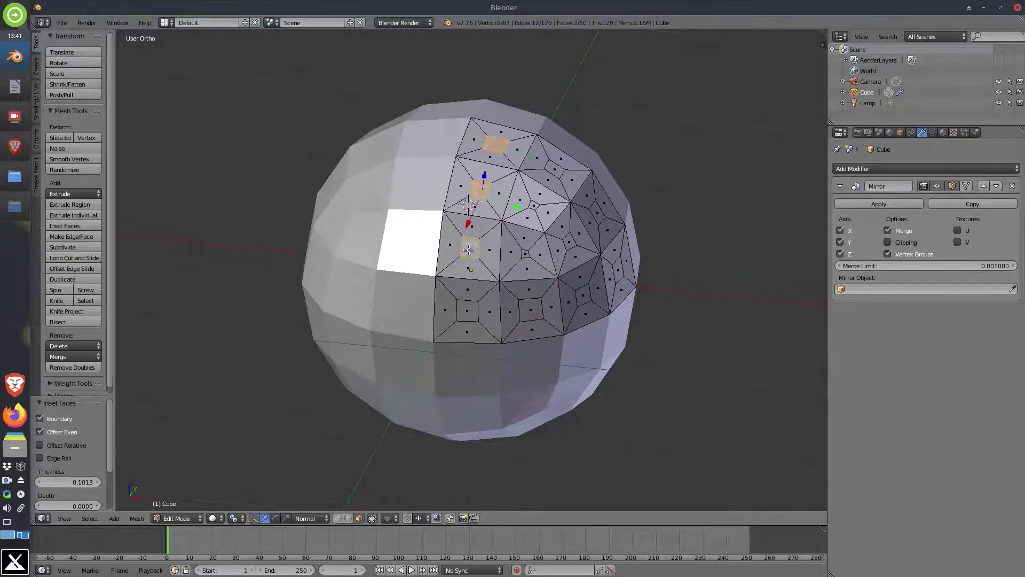
shift+right_click(467, 310)
shift+right_click(525, 309)
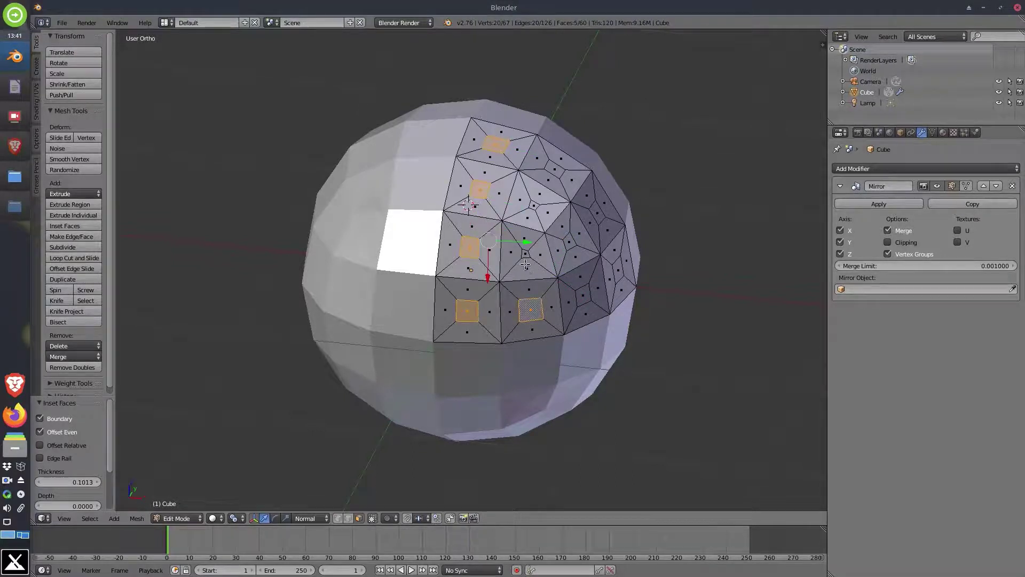
shift+right_click(556, 170)
shift+right_click(569, 242)
shift+right_click(596, 213)
shift+right_click(584, 295)
shift+right_click(617, 268)
Step: Save the scene as corona276.blend in the coronavirus folder and save over it once more
click(62, 23)
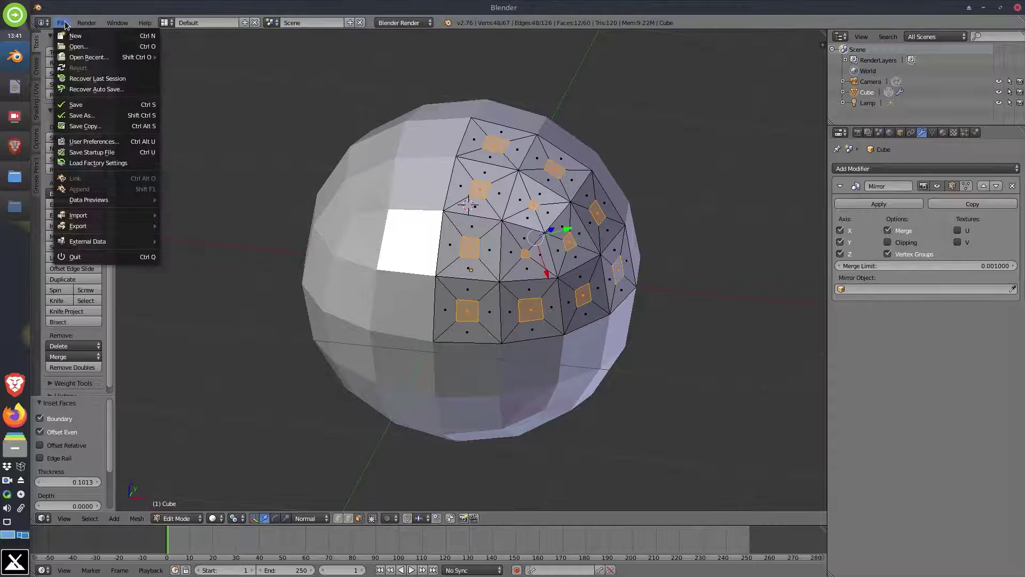
click(82, 116)
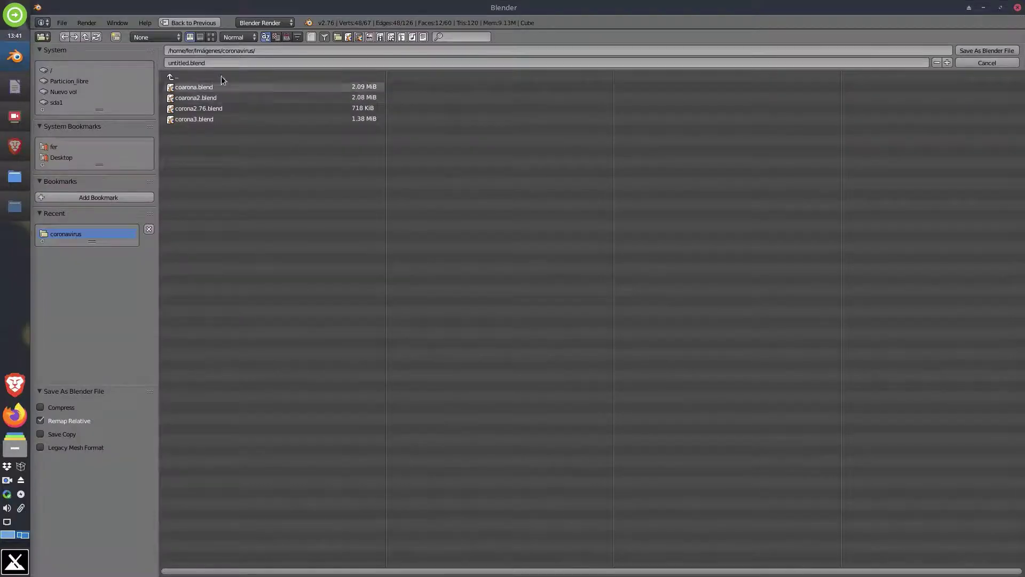
click(174, 64)
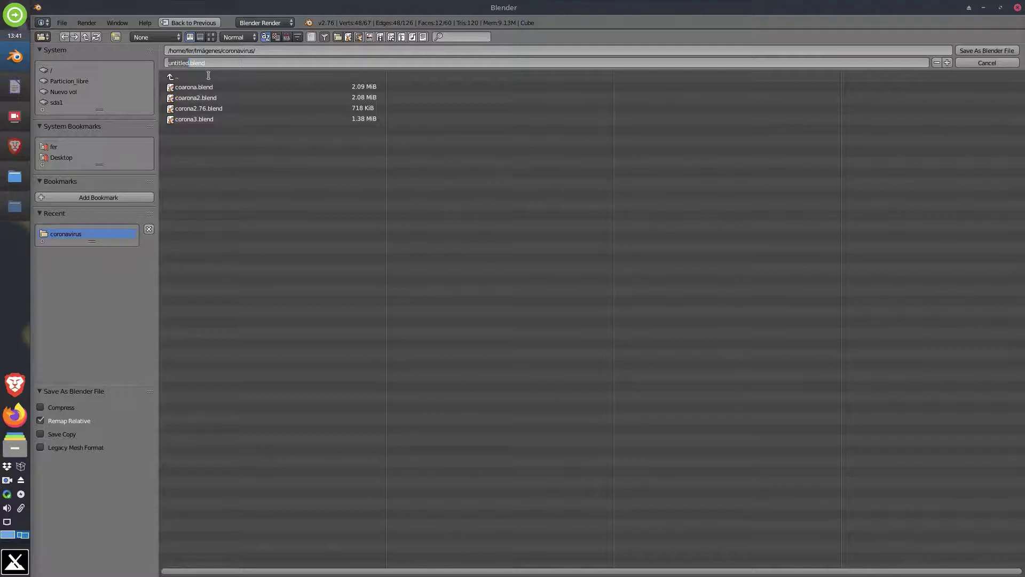
text(corona276)
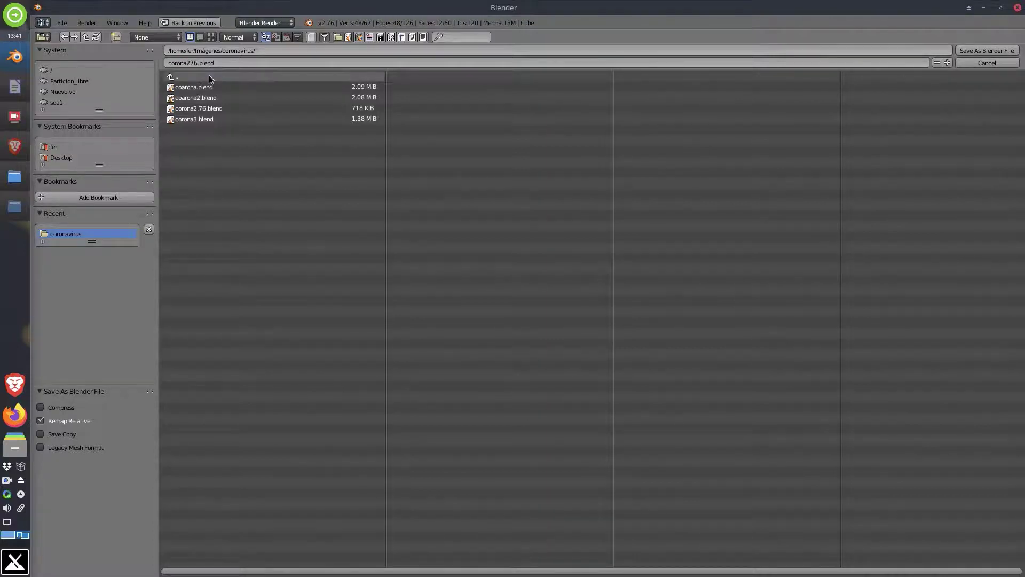
key(Return)
click(970, 51)
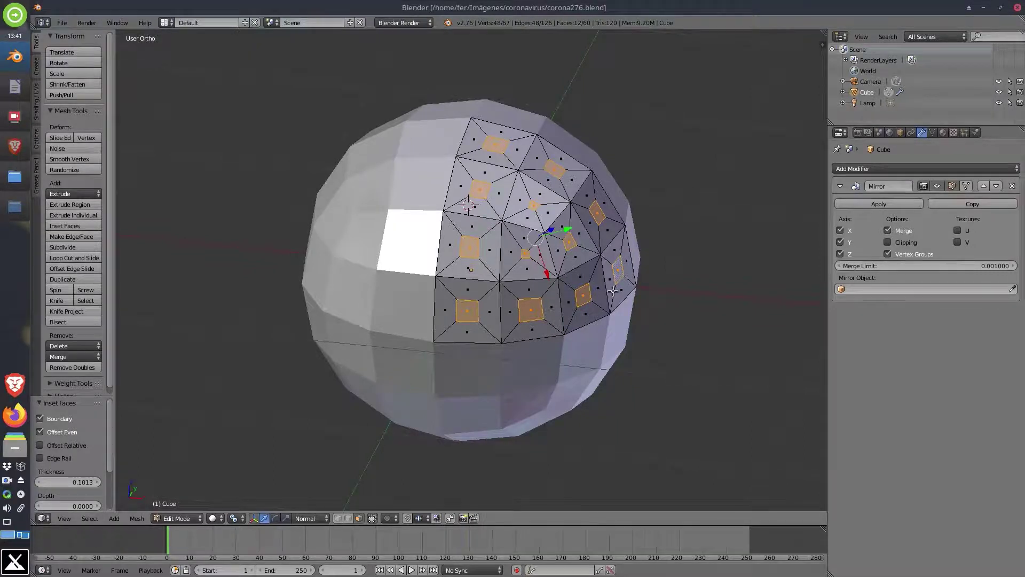
key(ctrl+s)
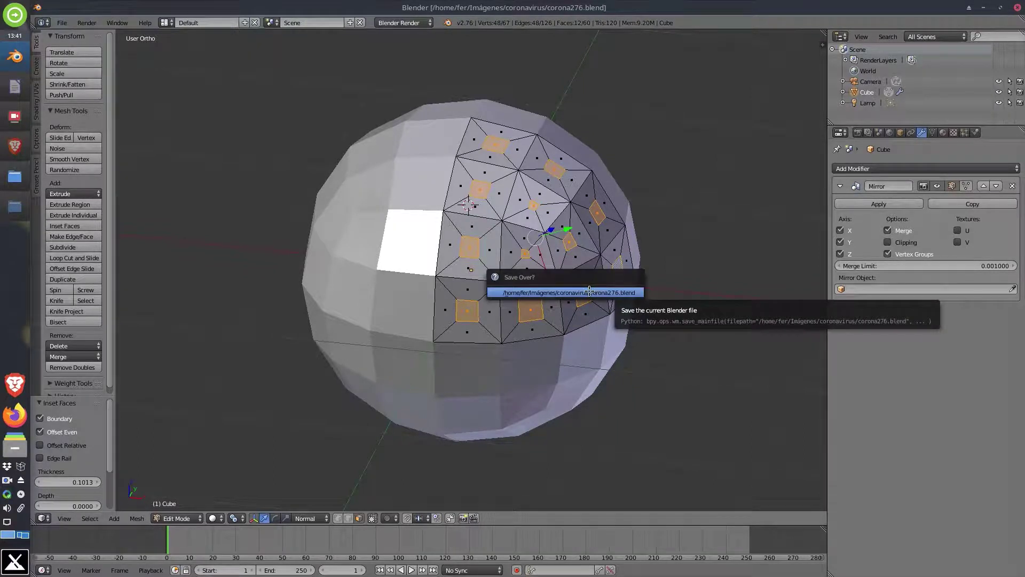
click(590, 292)
Step: Extrude the twelve selected inner faces outward by about 0.178 into spikes and scale their end faces to about 0.729
middle_drag(584, 286, 599, 232)
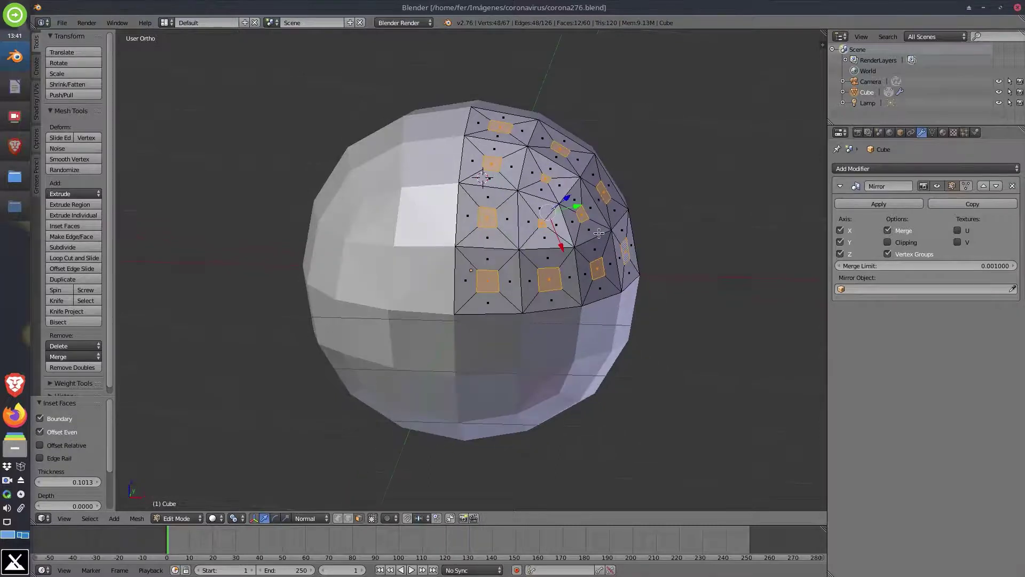
middle_drag(665, 255, 652, 259)
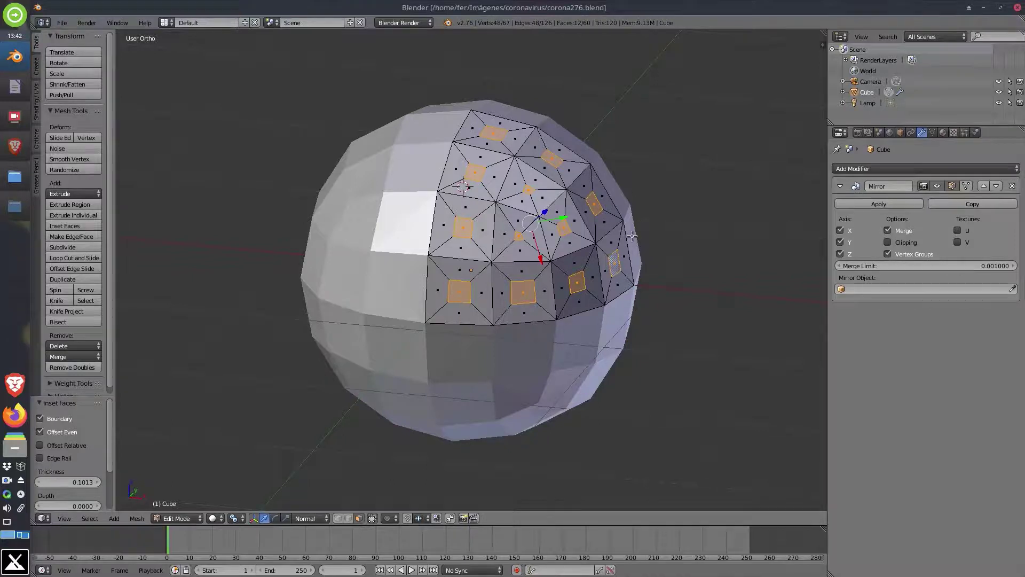
key(e)
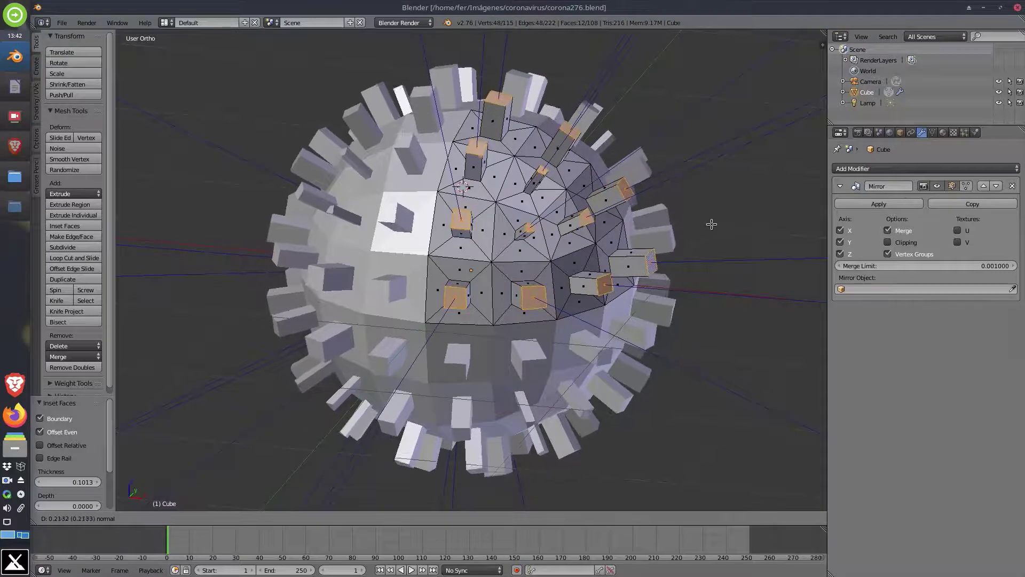
click(692, 228)
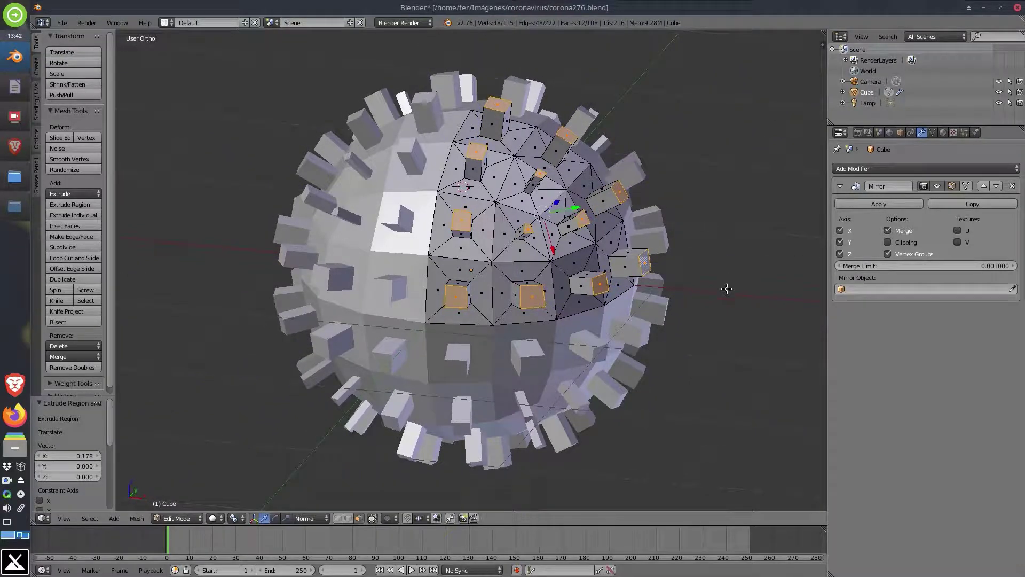
key(s)
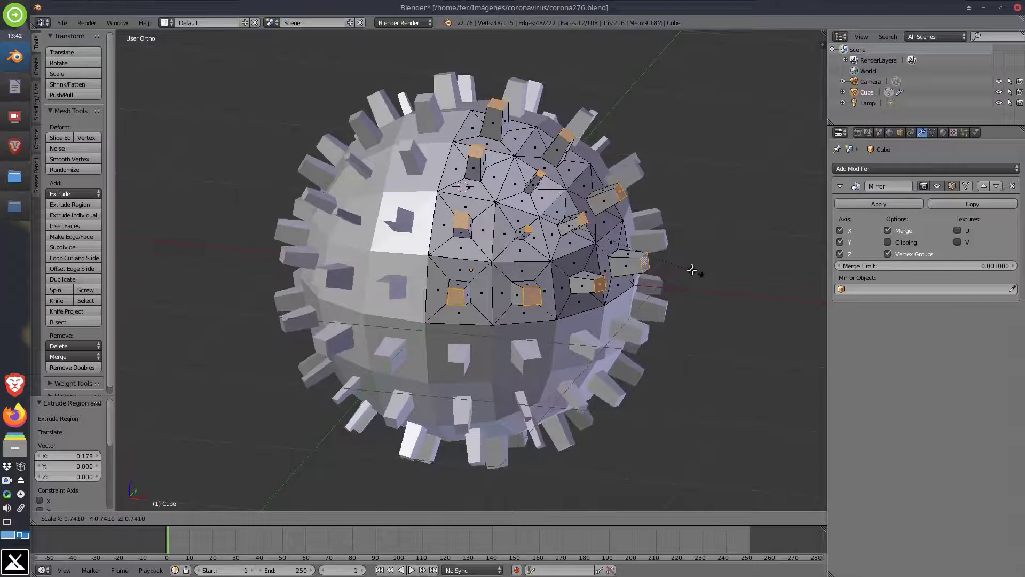
click(692, 273)
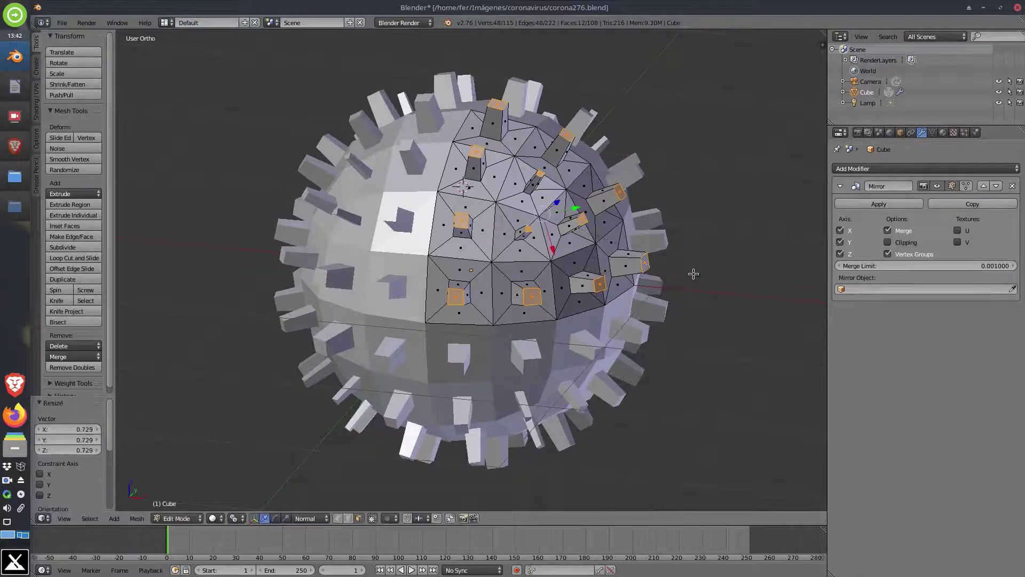
Step: Select the end faces of five alternating spikes and extrude them outward by about 0.209
right_click(466, 221)
shift+right_click(496, 103)
shift+right_click(584, 218)
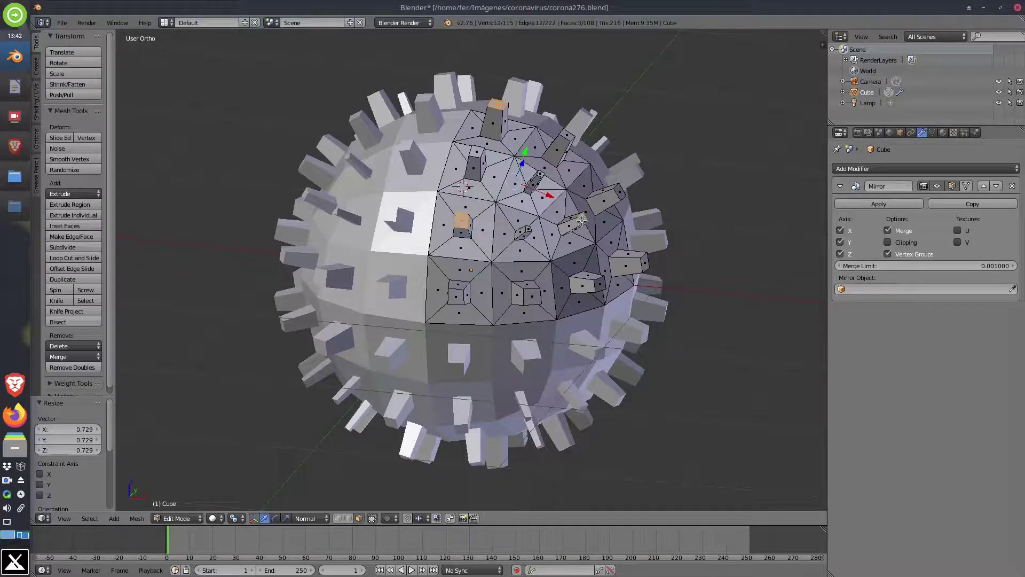
shift+right_click(620, 193)
shift+right_click(599, 286)
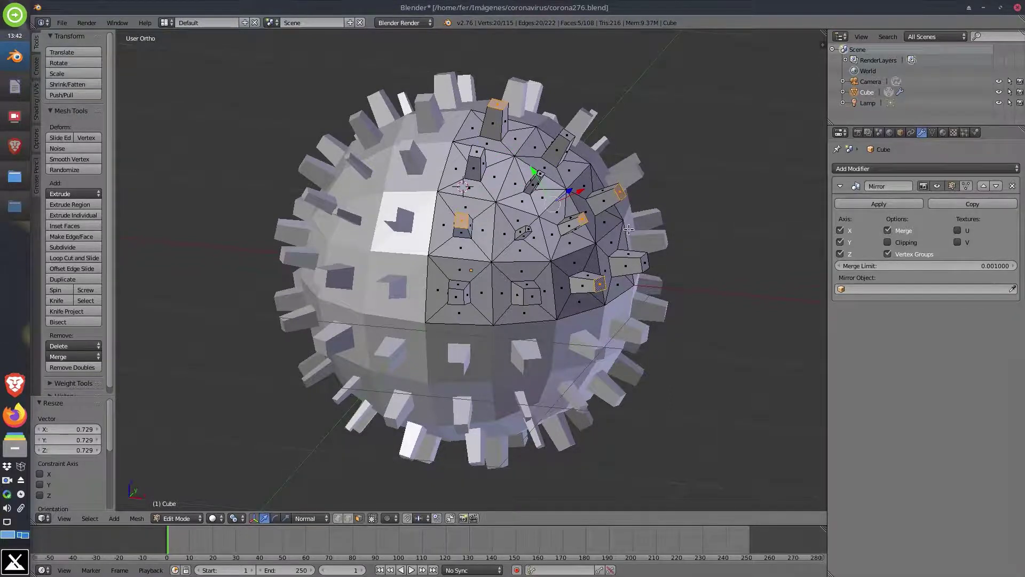
key(e)
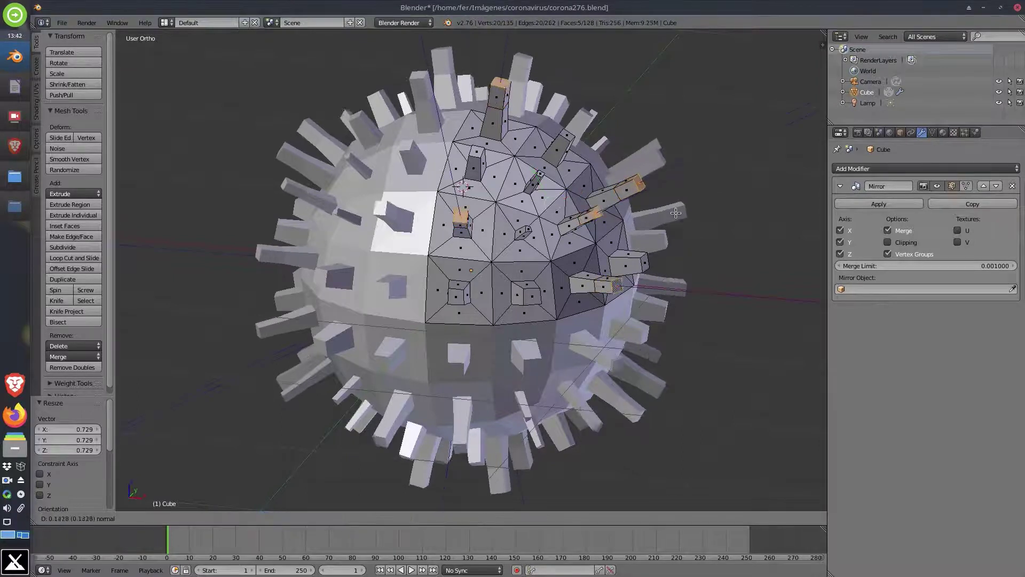
click(698, 205)
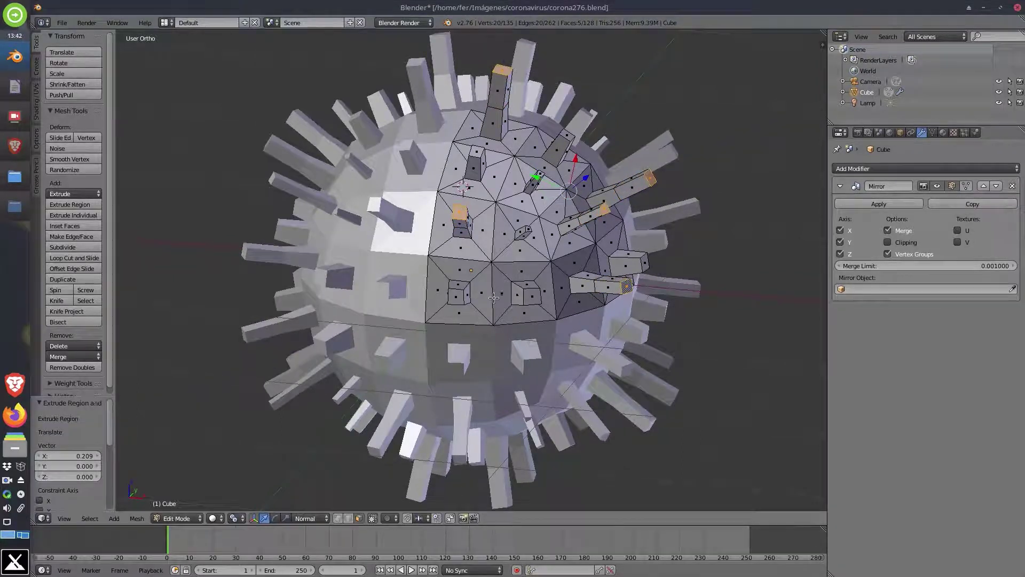
Step: Extrude the outer spike of the uppermost row by about 0.373 and the second spike of the lowest row by about 0.475
right_click(534, 296)
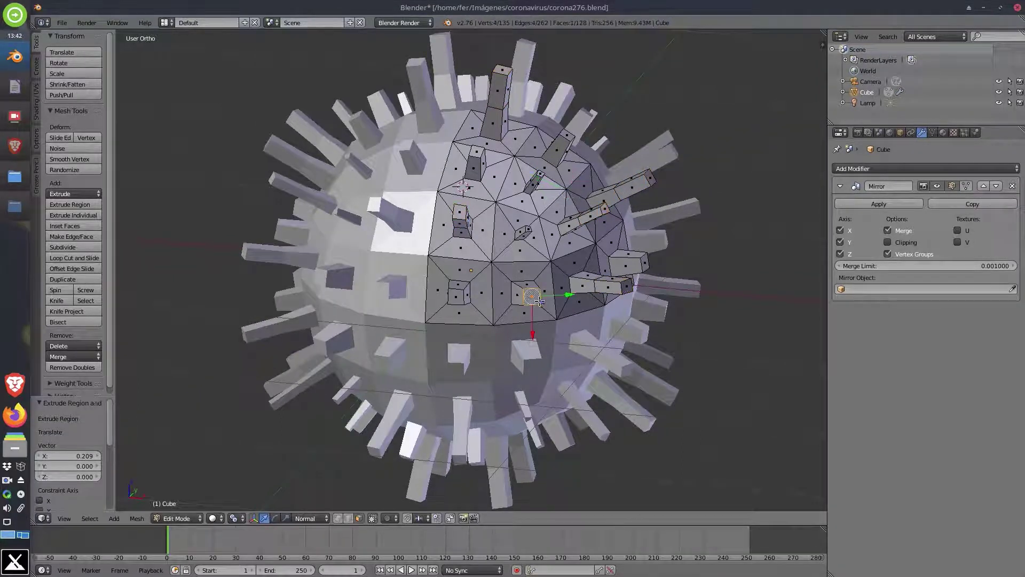
right_click(561, 145)
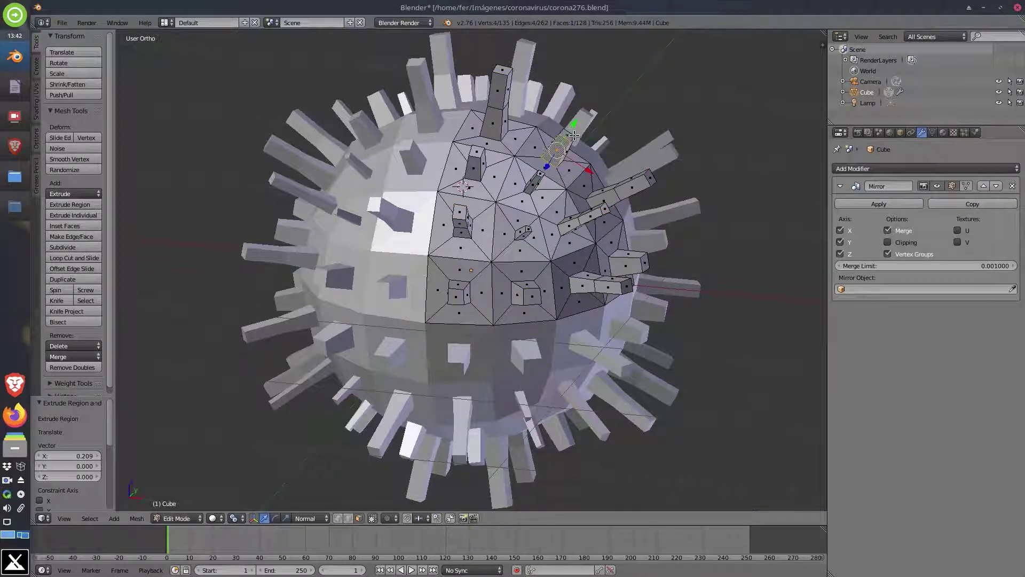
key(e)
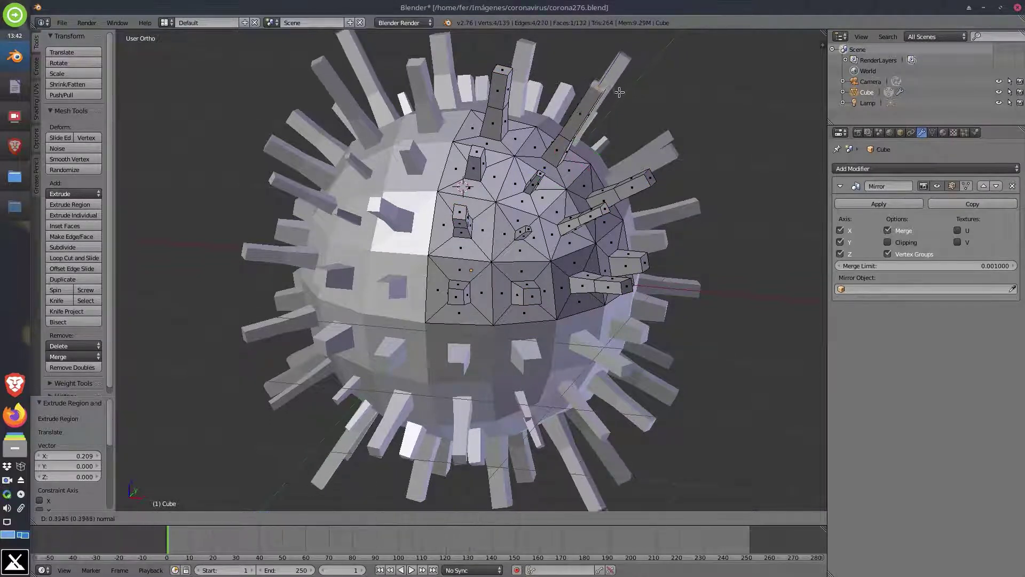
click(619, 75)
right_click(528, 295)
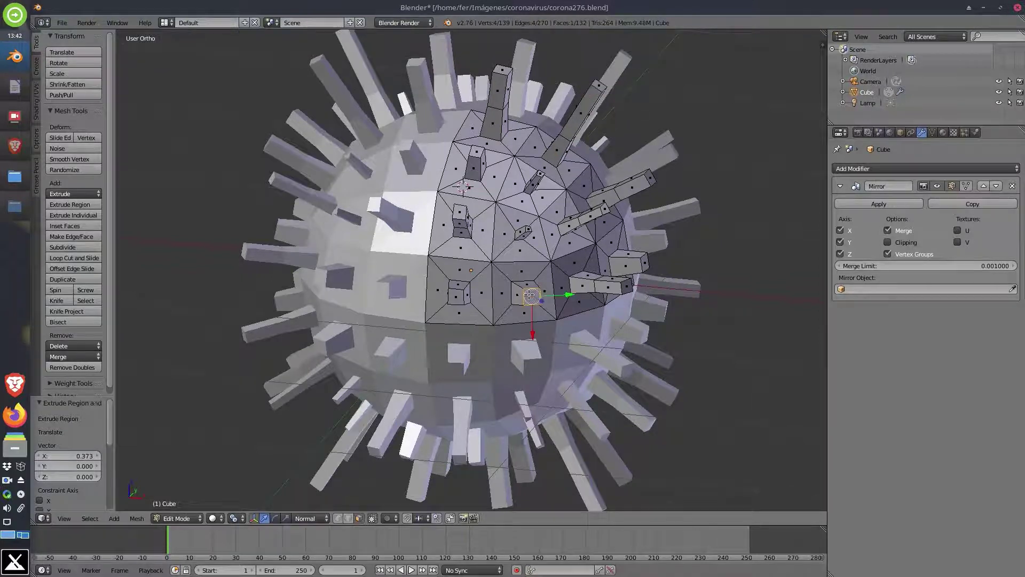
key(e)
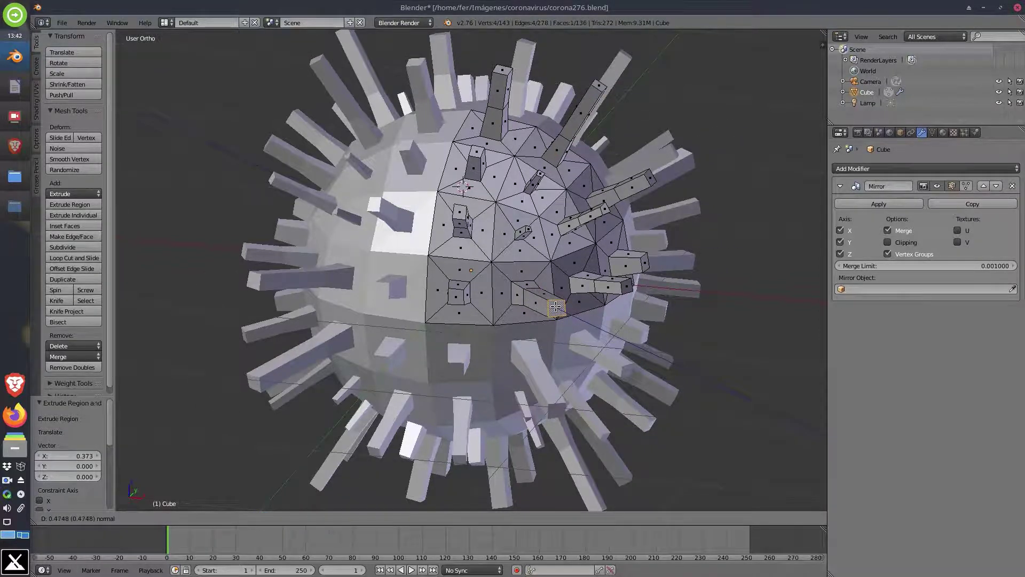
click(556, 306)
Step: Add the end faces of the other eleven spikes to the selection so that all twelve spike tips are selected
scroll(550, 307, down, 3)
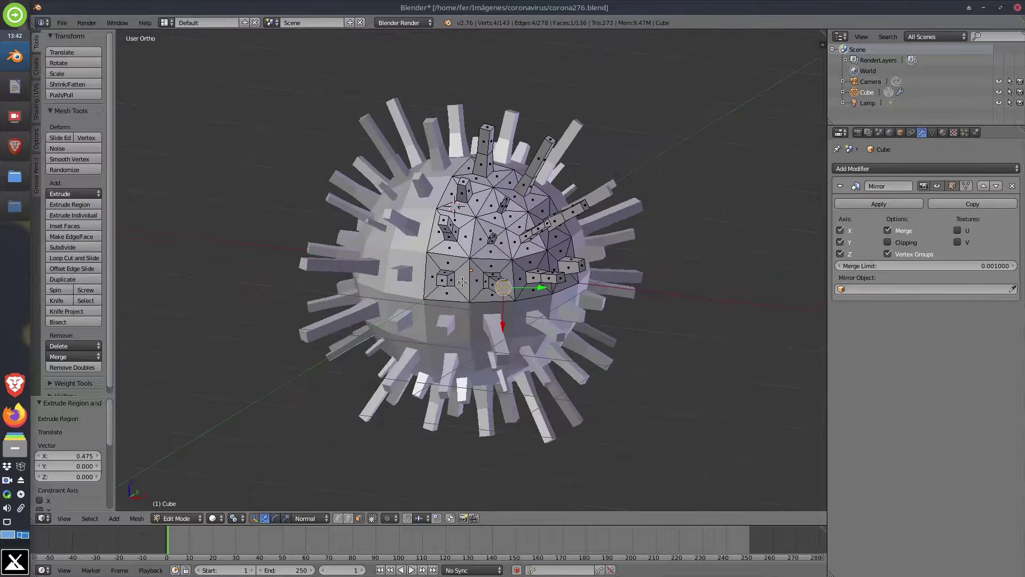
scroll(443, 279, up, 2)
shift+right_click(430, 283)
shift+right_click(431, 198)
shift+right_click(460, 141)
shift+right_click(494, 64)
shift+right_click(584, 81)
shift+right_click(634, 176)
shift+right_click(582, 203)
shift+right_click(630, 264)
shift+right_click(600, 282)
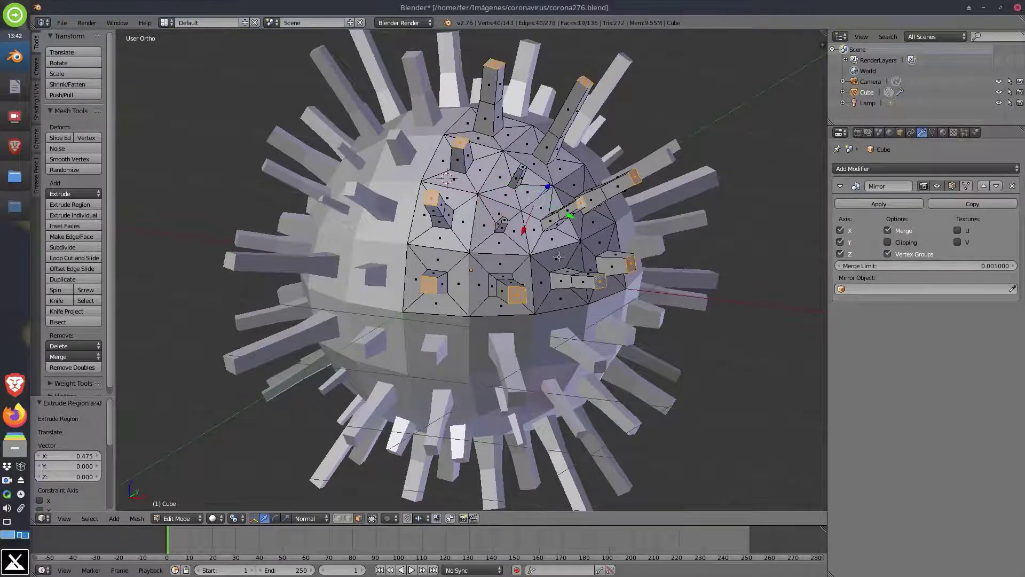
shift+right_click(504, 220)
shift+right_click(522, 166)
mouse_move(669, 252)
middle_down()
mouse_move(648, 265)
mouse_move(677, 254)
middle_up()
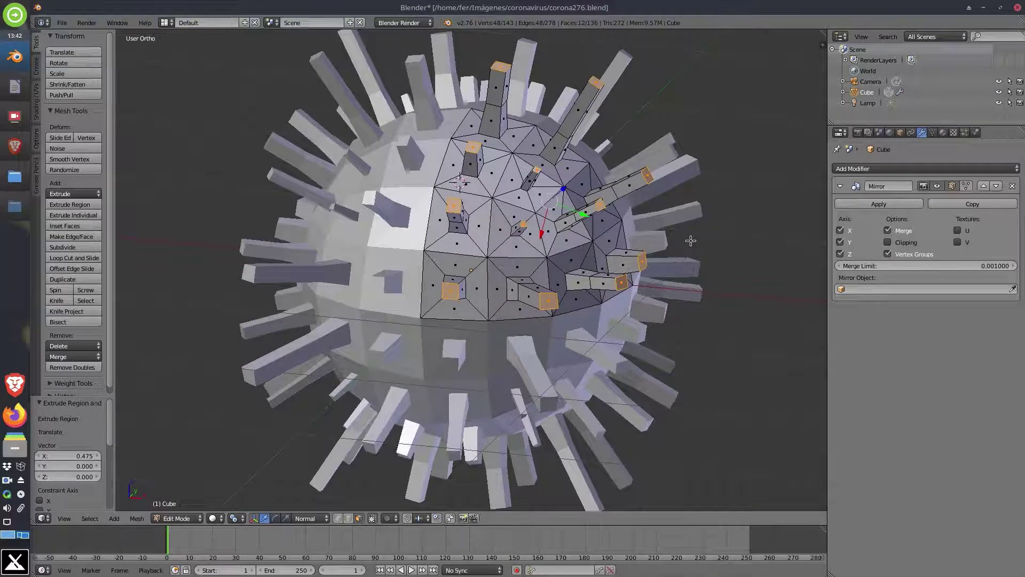
Step: Extrude the twelve selected spike tips outward by about 0.03 and scale their end faces to about 1.75
key(e)
click(690, 238)
key(s)
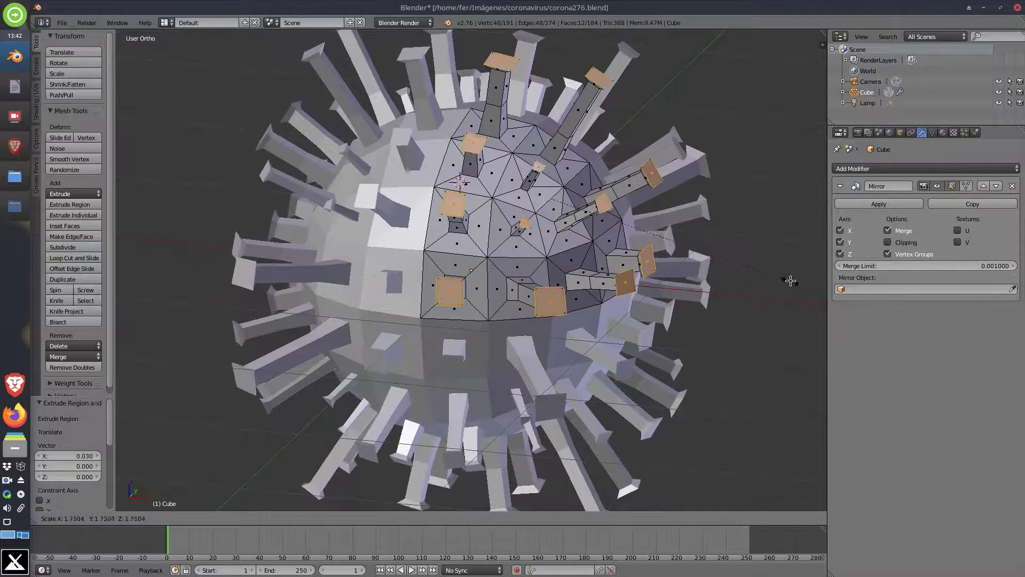
click(787, 279)
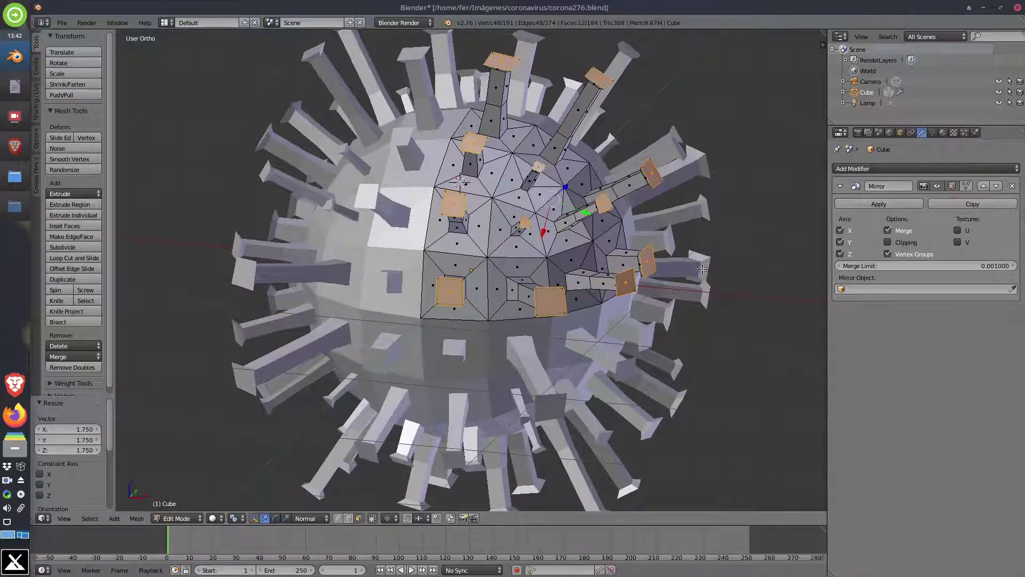
Step: Extrude the widened spike tips by about 0.107 and again by about 0.061, and scale the final end faces to about 0.515
key(e)
click(704, 234)
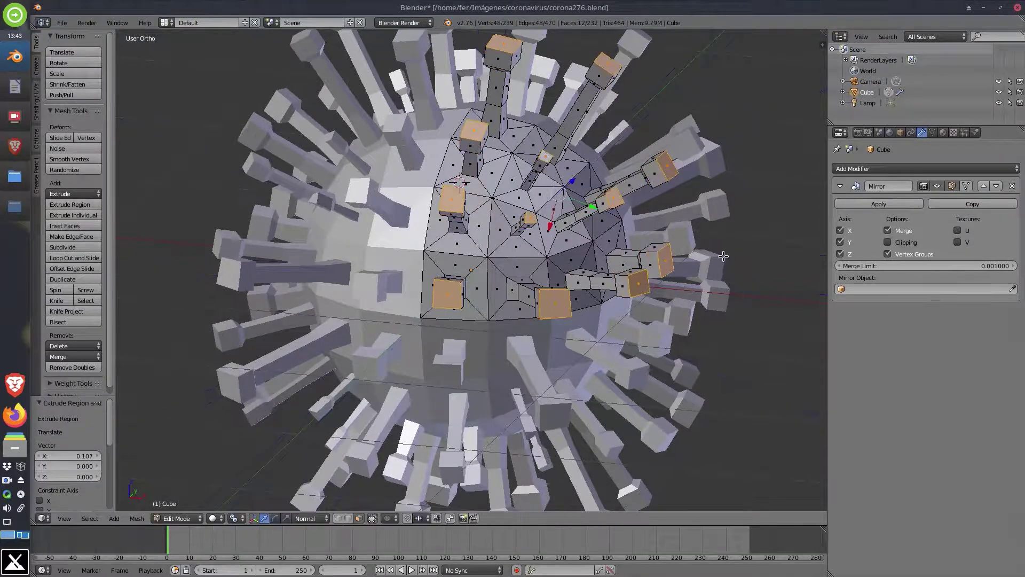
key(e)
click(738, 255)
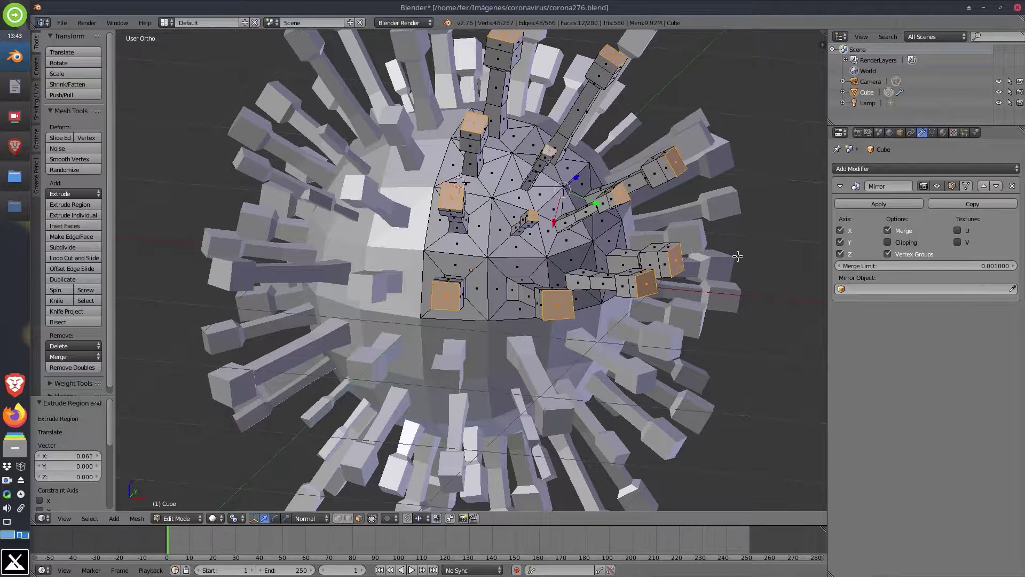
key(s)
click(664, 171)
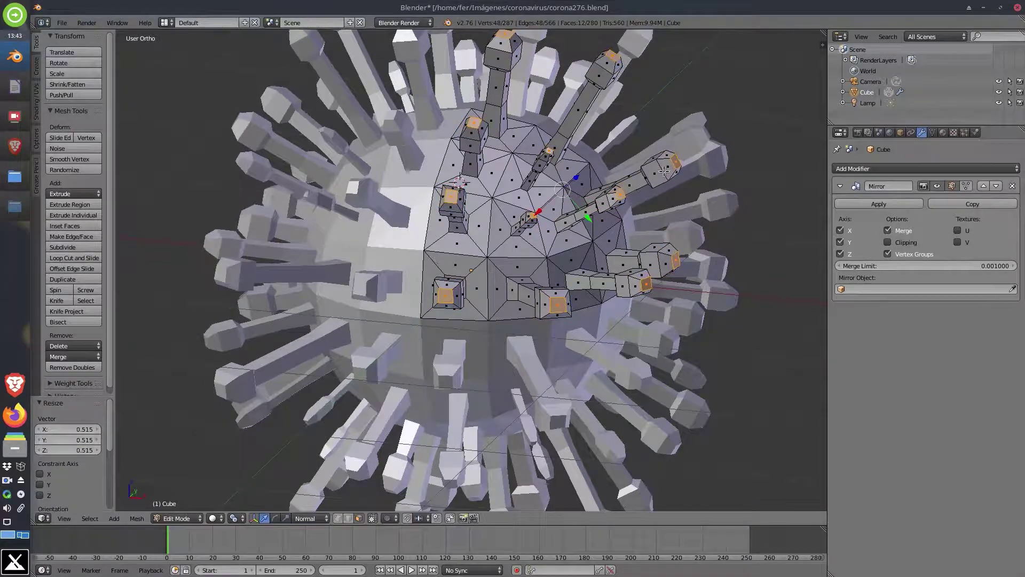
middle_drag(665, 158, 552, 274)
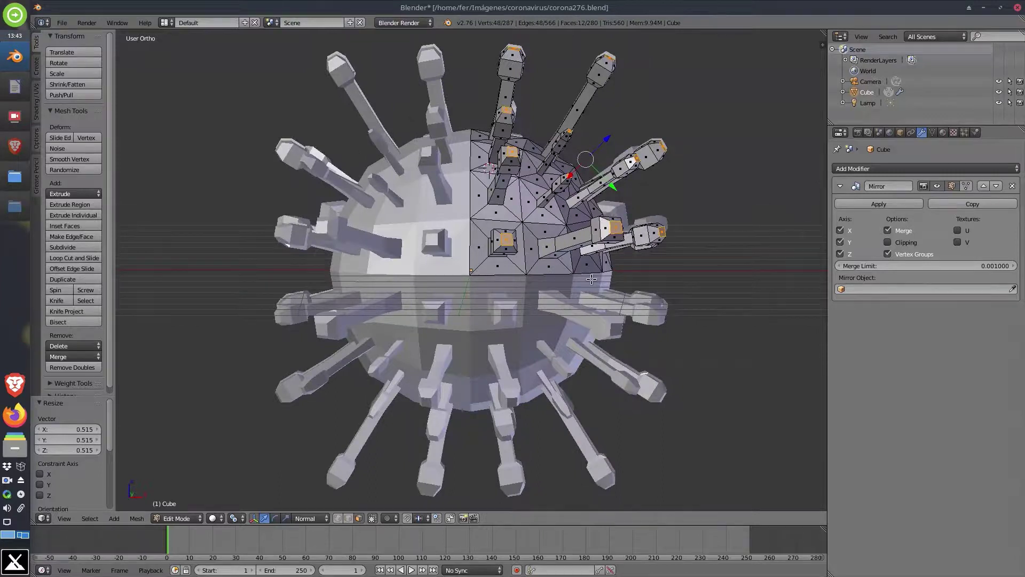
mouse_move(619, 282)
middle_down()
mouse_move(634, 279)
mouse_move(619, 285)
middle_up()
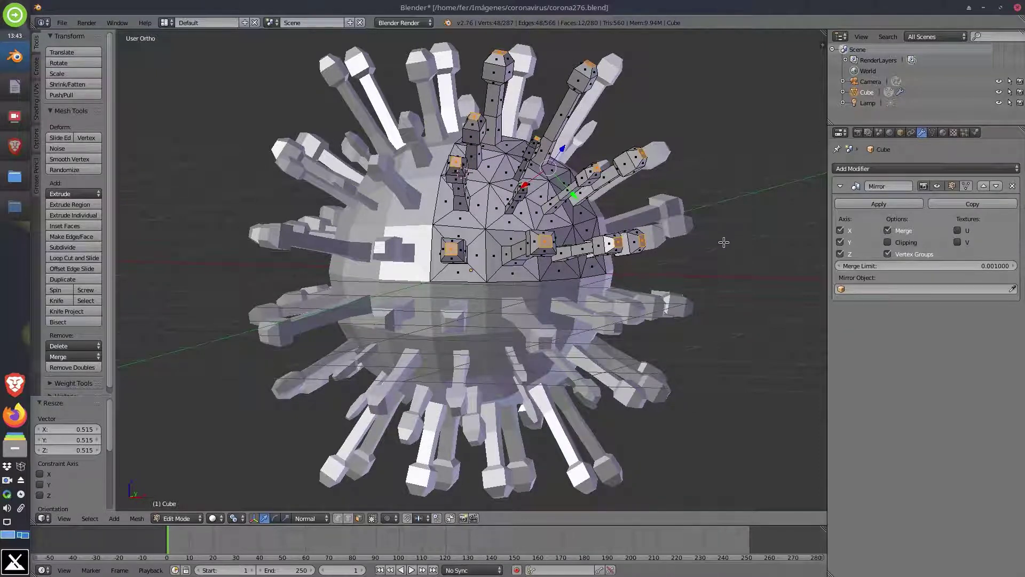
Step: Deselect all faces, return to Object Mode and add a Subdivision Surface modifier to the virus
key(a)
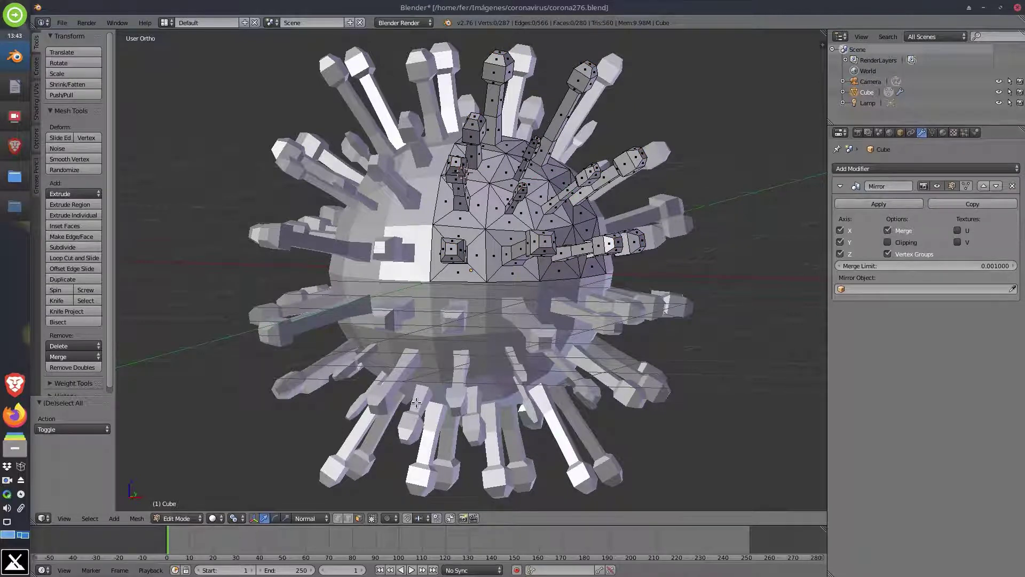
click(182, 517)
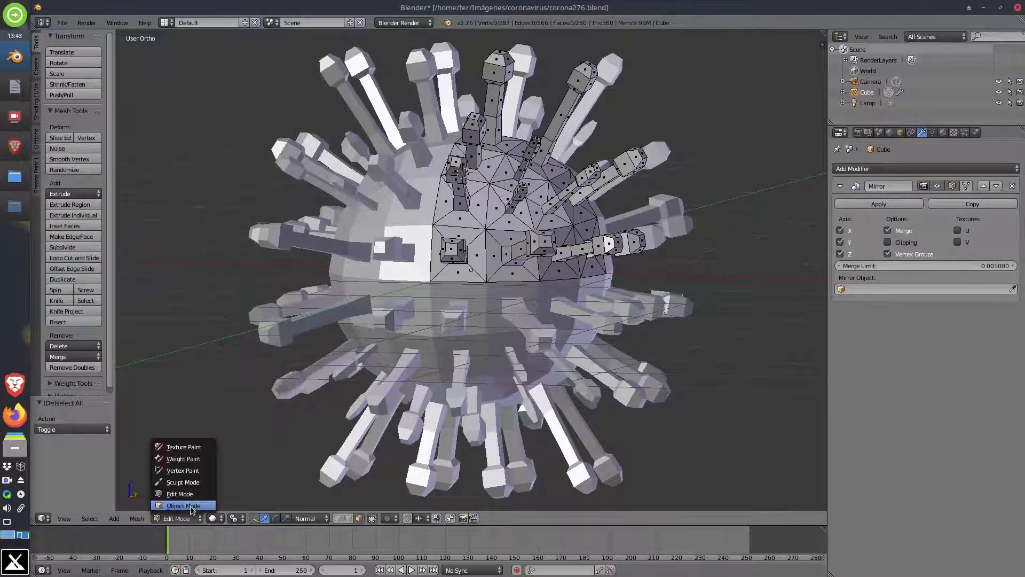
click(185, 500)
middle_drag(473, 319, 489, 314)
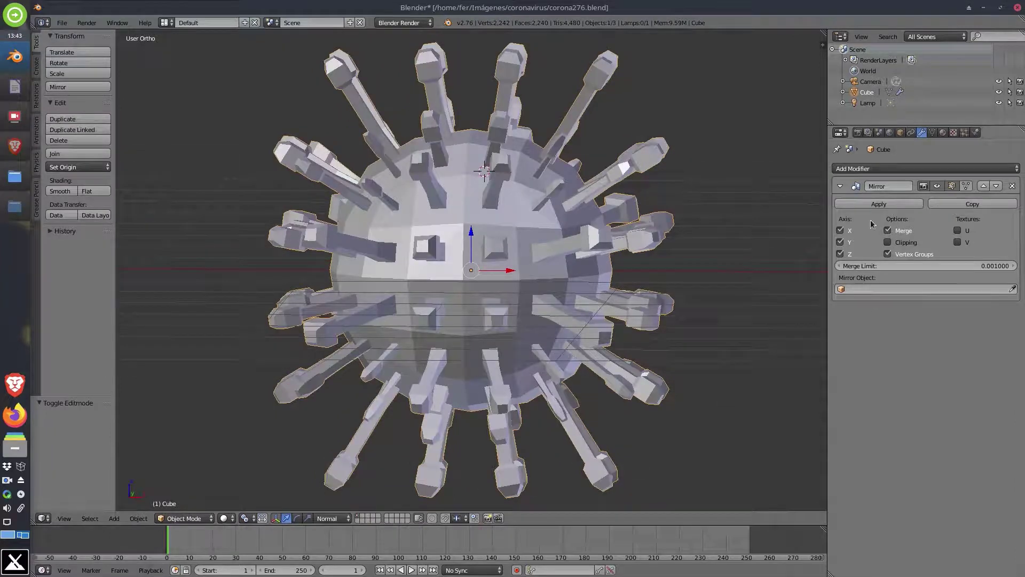
click(899, 169)
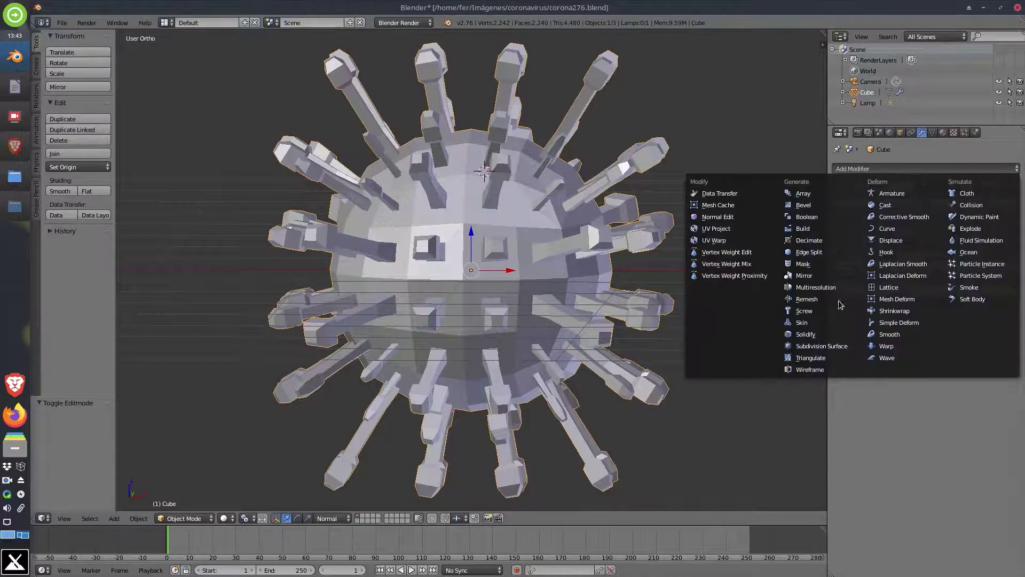
click(825, 347)
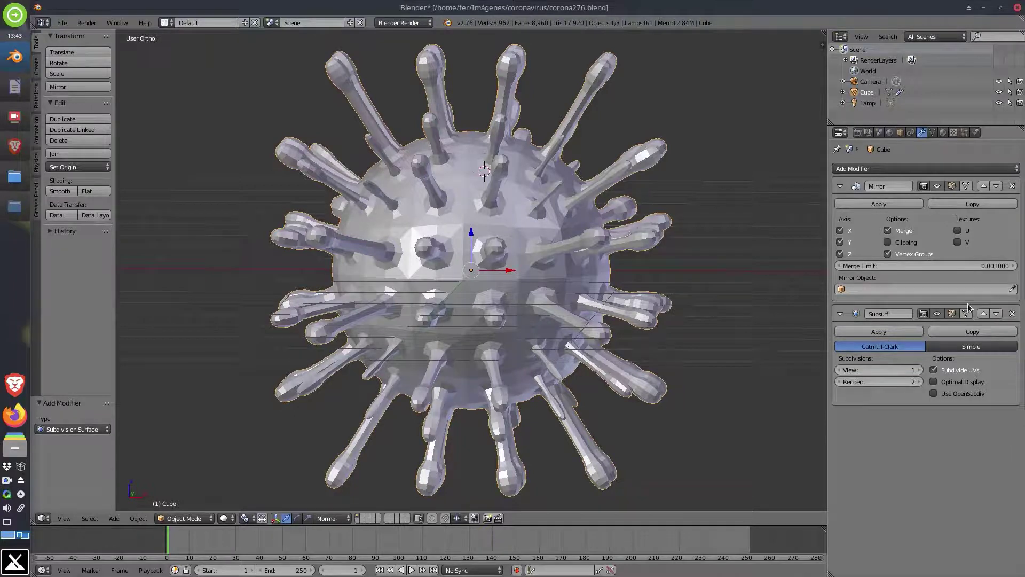
Step: Try the Subdivision Surface modifier above the Mirror modifier and restore the original modifier order
click(984, 314)
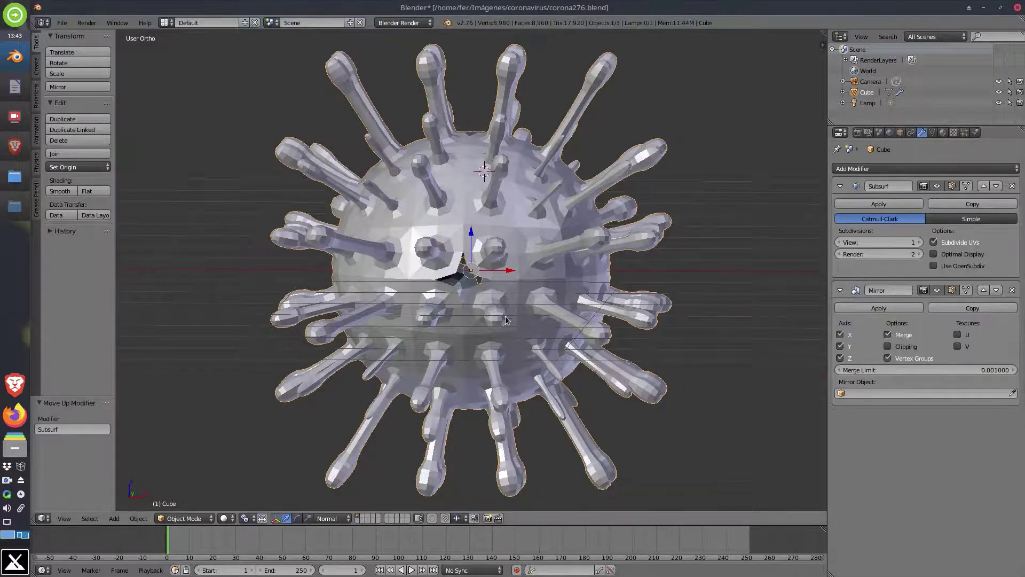
middle_drag(516, 301, 447, 292)
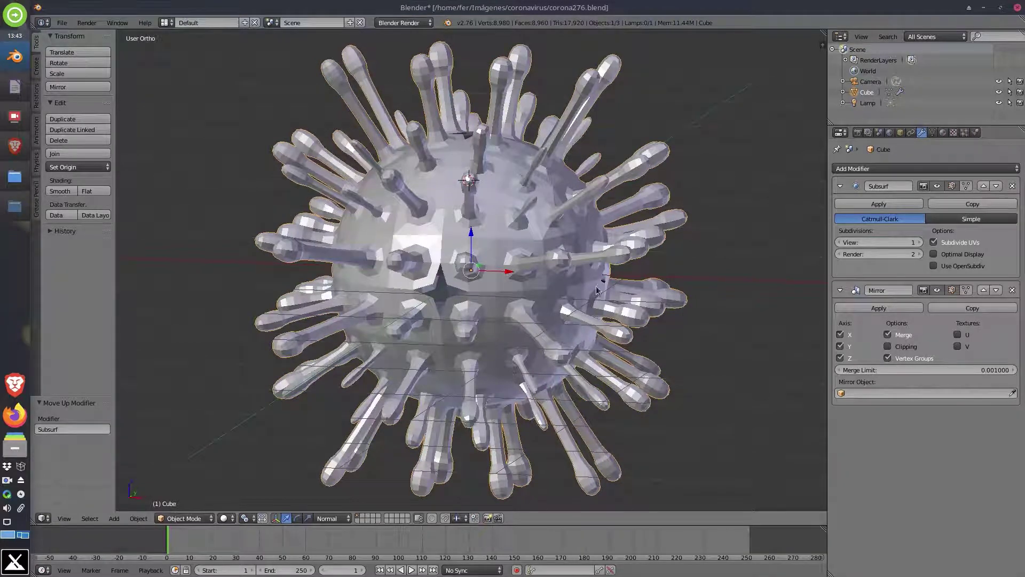
click(996, 186)
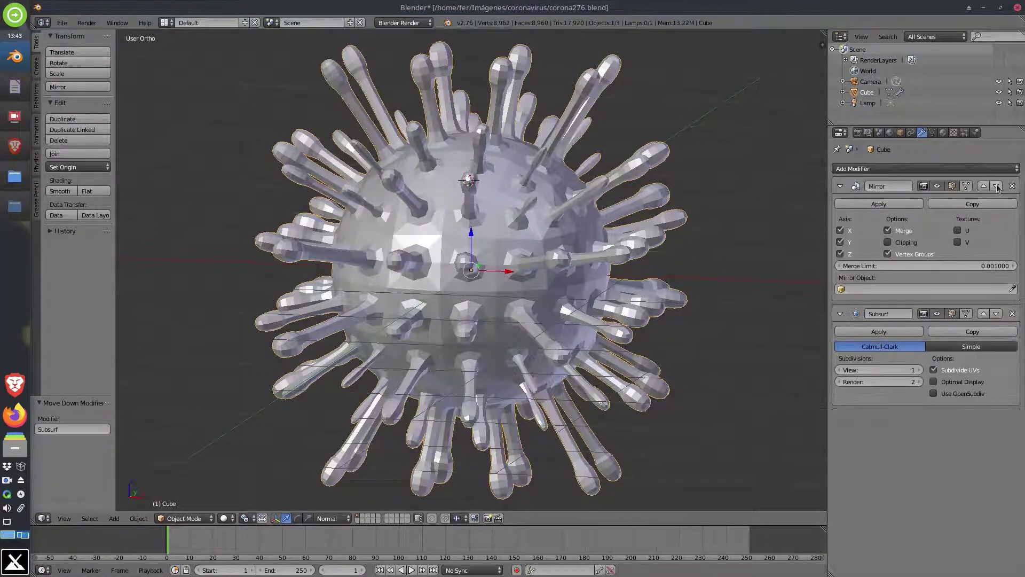
Step: Set the Subdivision Surface levels to 3 for the view and 4 for the render, and save over the existing file
click(918, 370)
click(918, 370)
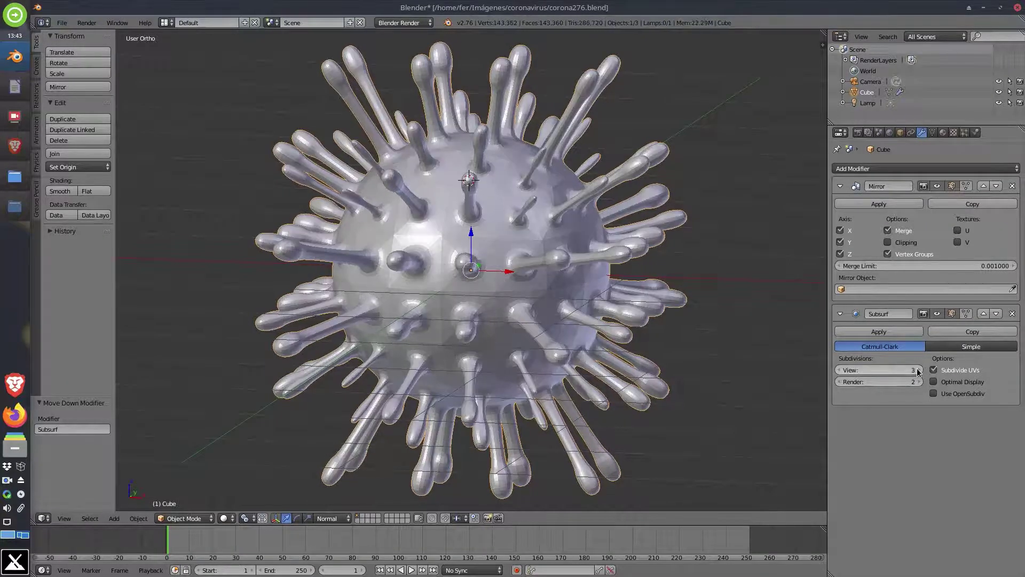
click(919, 381)
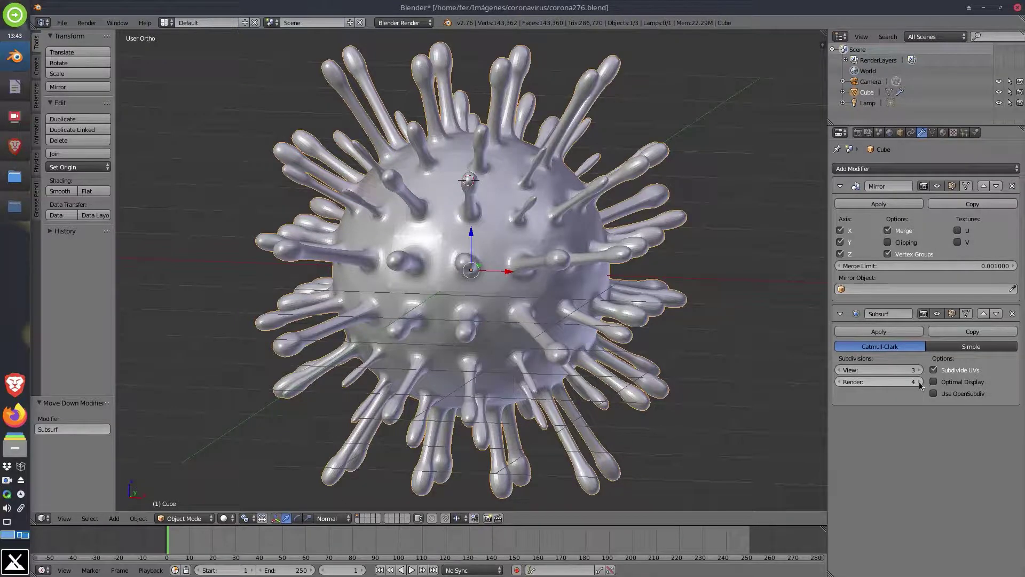
mouse_move(534, 261)
middle_down()
mouse_move(628, 261)
mouse_move(548, 274)
mouse_move(483, 262)
mouse_move(428, 289)
mouse_move(425, 275)
mouse_move(520, 264)
middle_up()
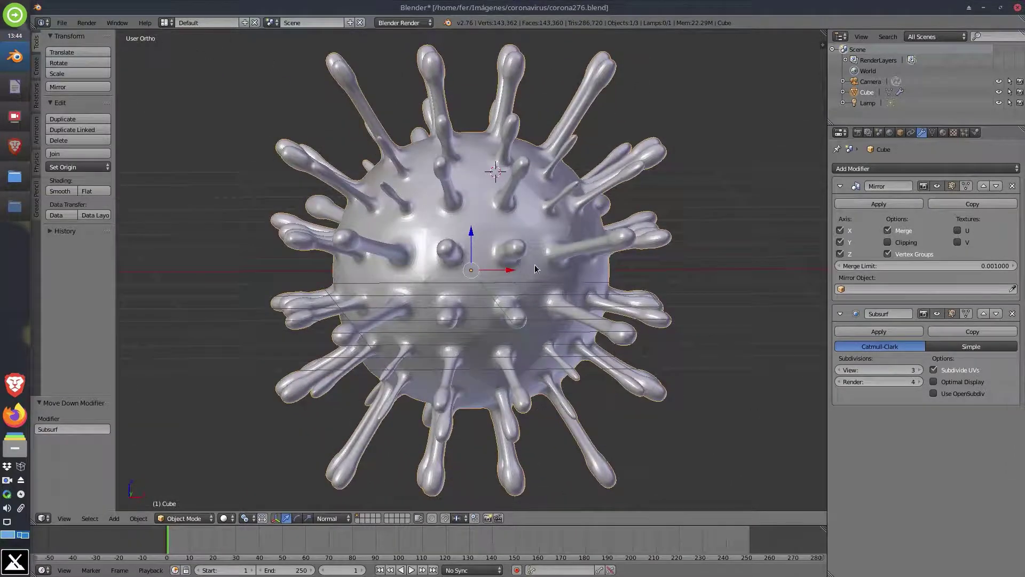
key(ctrl+s)
click(534, 264)
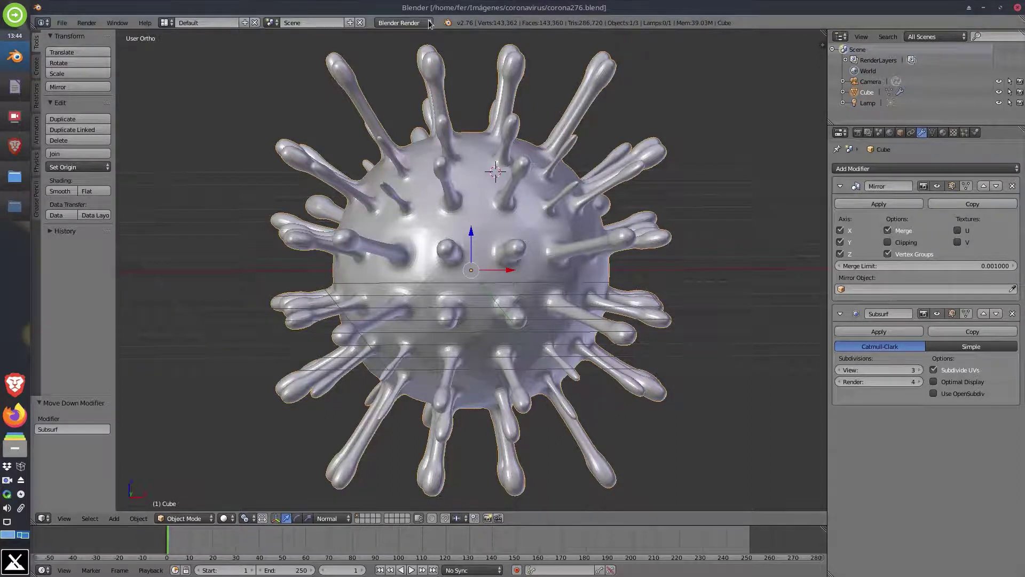
Step: Switch the render engine to Cycles Render and align the camera to the front view of the virus
click(404, 23)
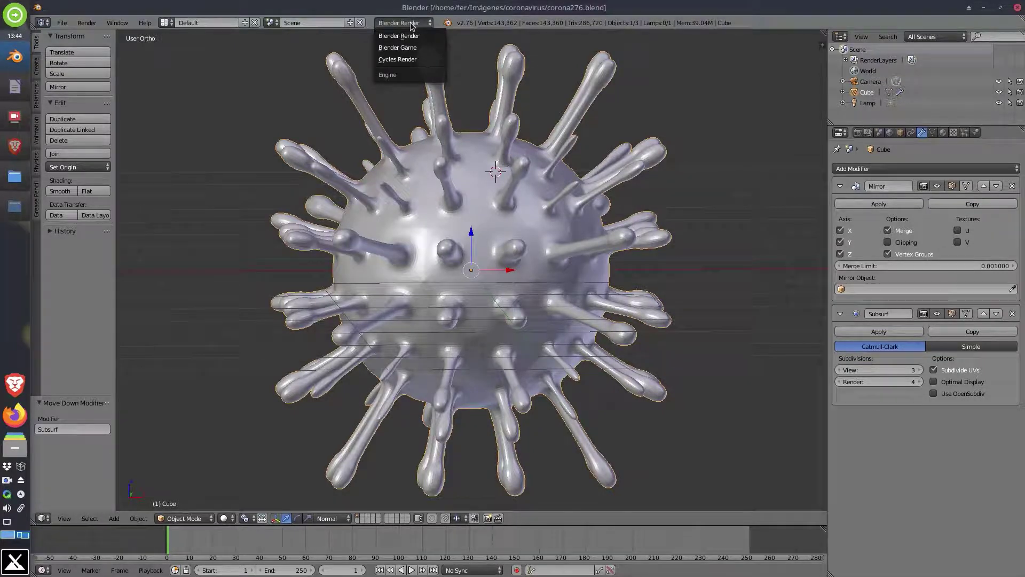
click(402, 59)
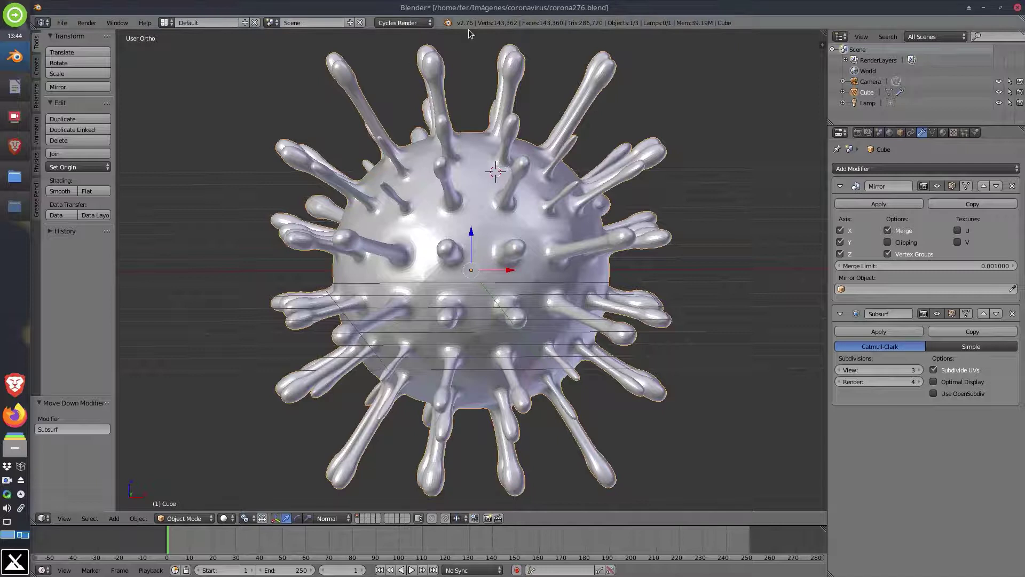
scroll(568, 233, down, 1)
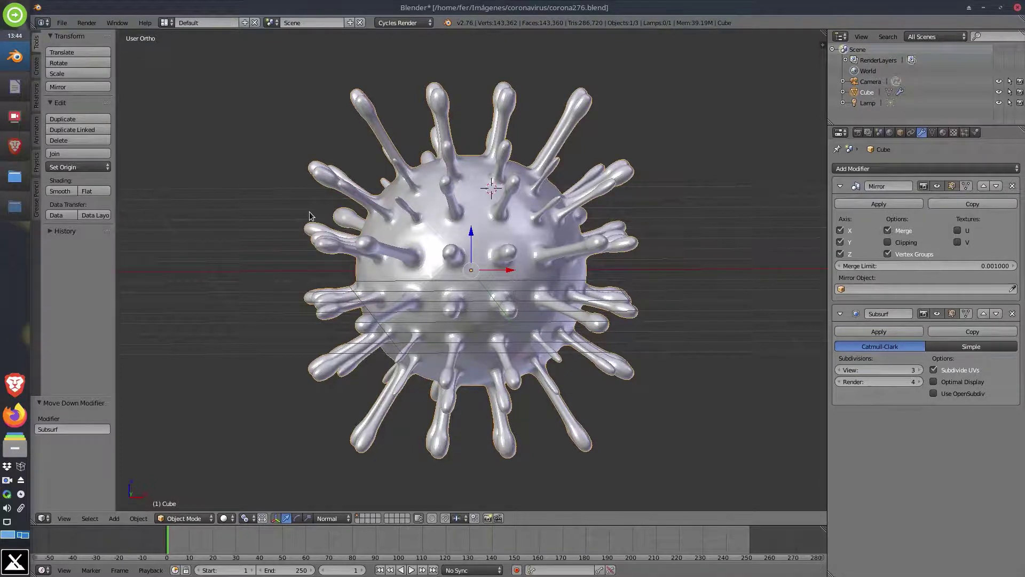
key(KP_1)
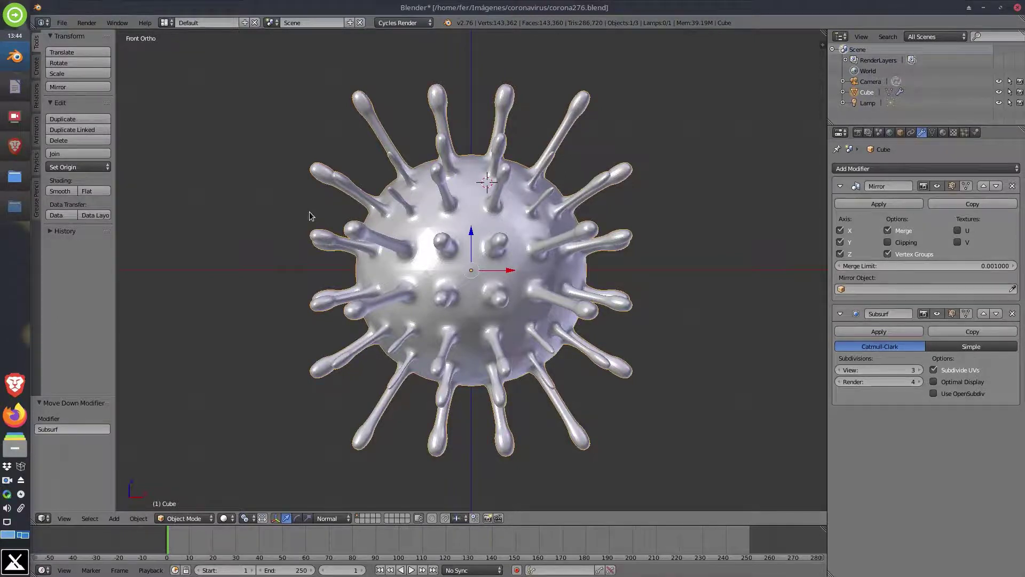
key(ctrl+alt+KP_0)
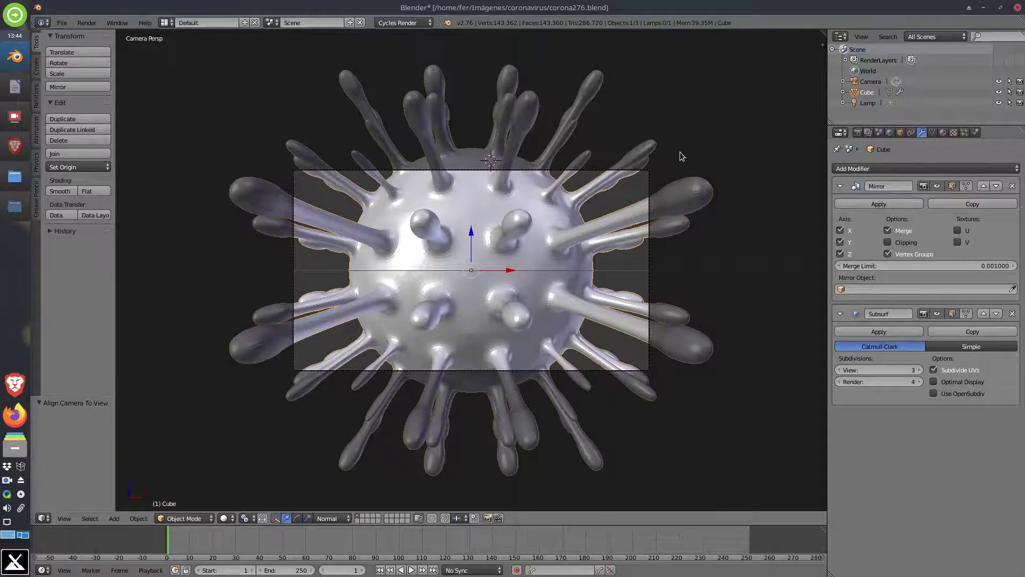
Step: Lock the camera to the view, reframe it so the whole virus sits left of the frame's centre, and unlock the camera
key(n)
key(n)
key(n)
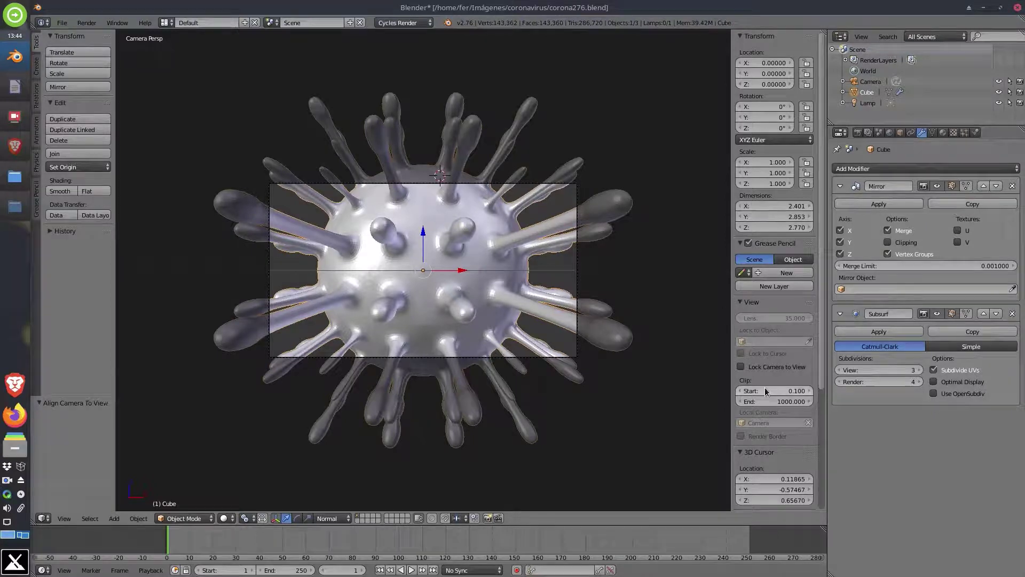
click(765, 368)
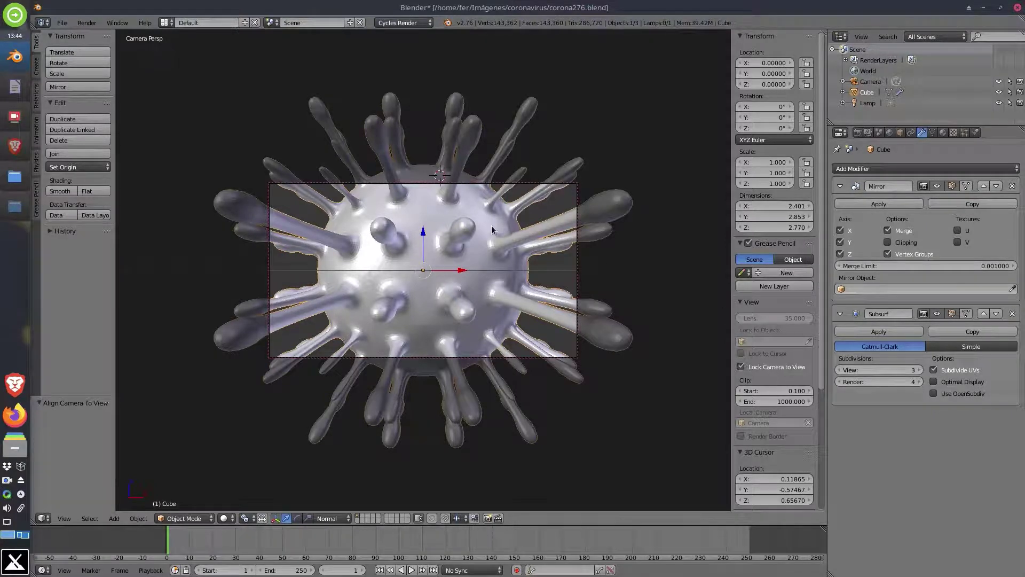
scroll(506, 224, down, 5)
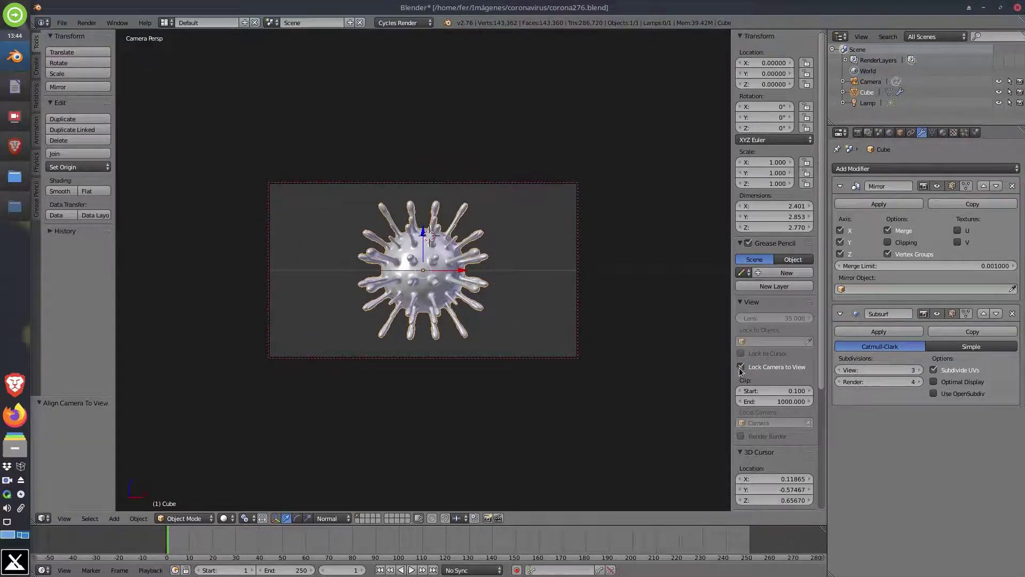
middle_drag(478, 279, 503, 303)
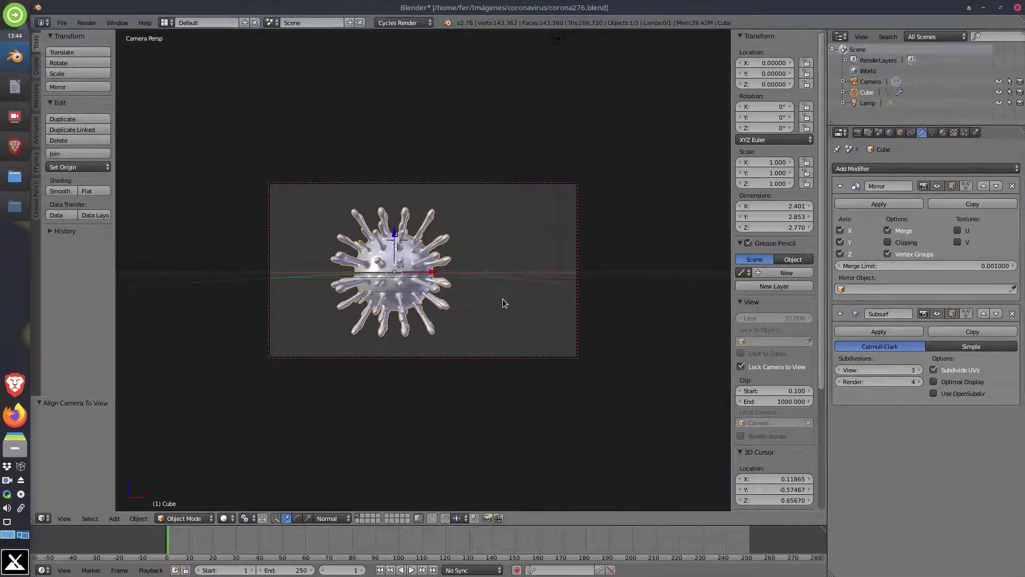
click(741, 367)
scroll(555, 347, up, 2)
scroll(547, 342, up, 1)
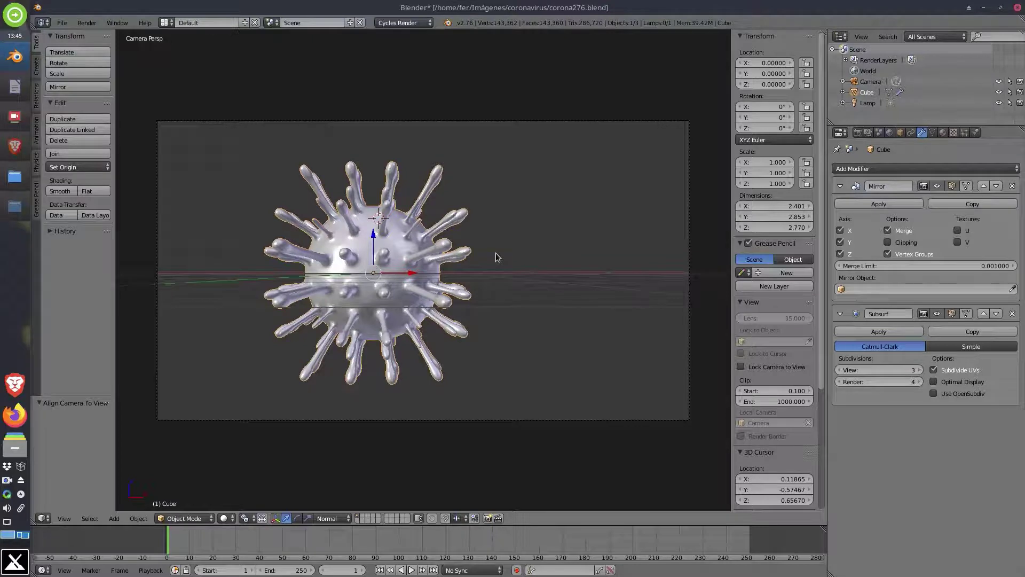
Step: Enable nodes for the virus material and assign an Environment Texture to its Diffuse BSDF color
click(944, 133)
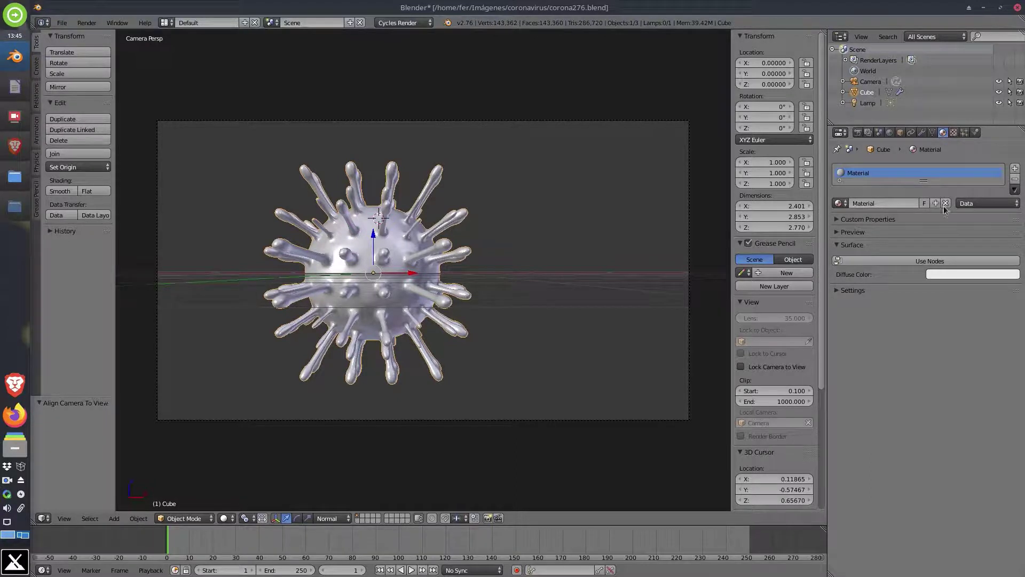
click(930, 263)
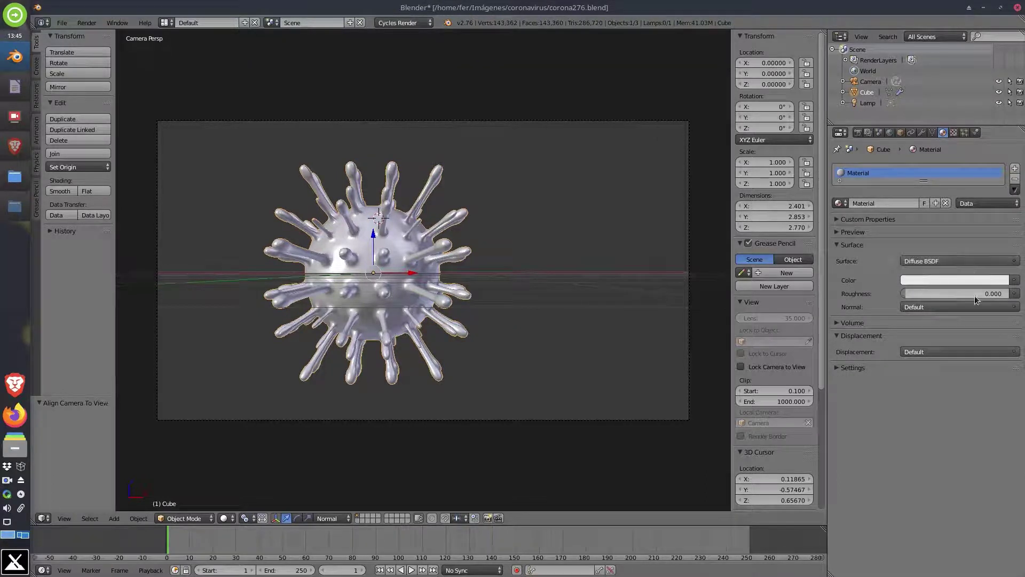
click(1013, 280)
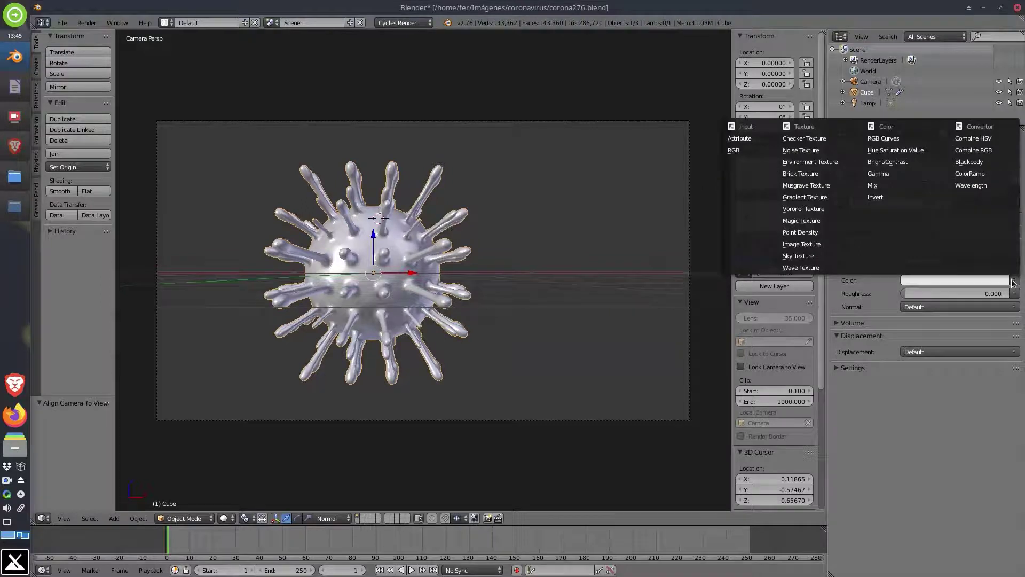
click(835, 163)
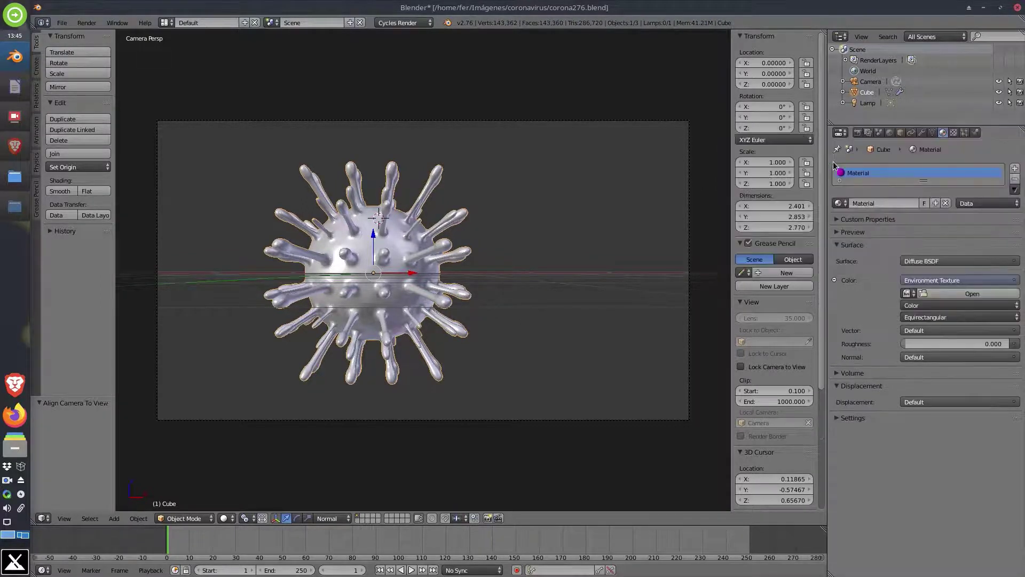
Step: Load virus blender276.png from the coronavirus folder as the virus material's environment texture image
click(969, 293)
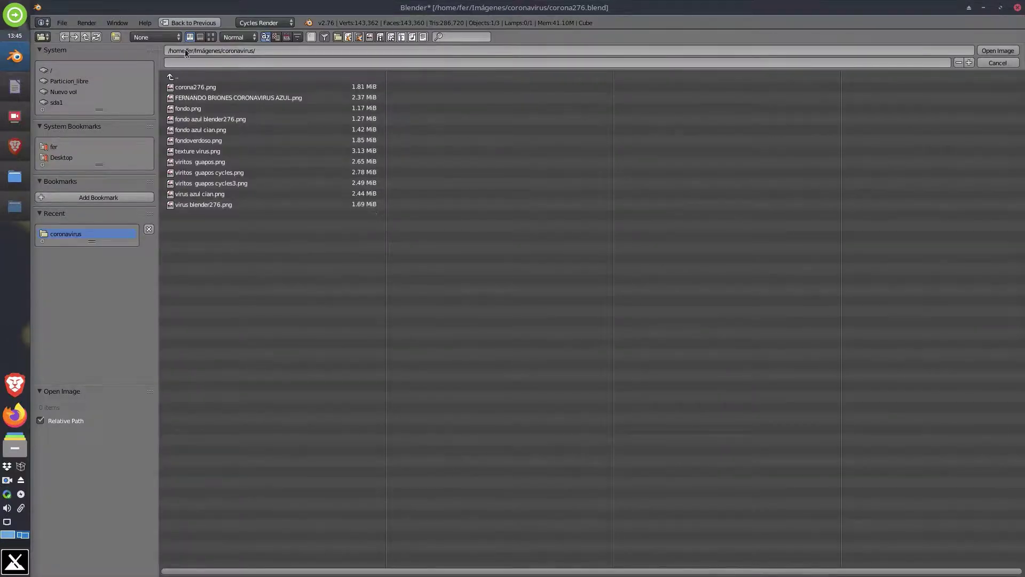
click(211, 36)
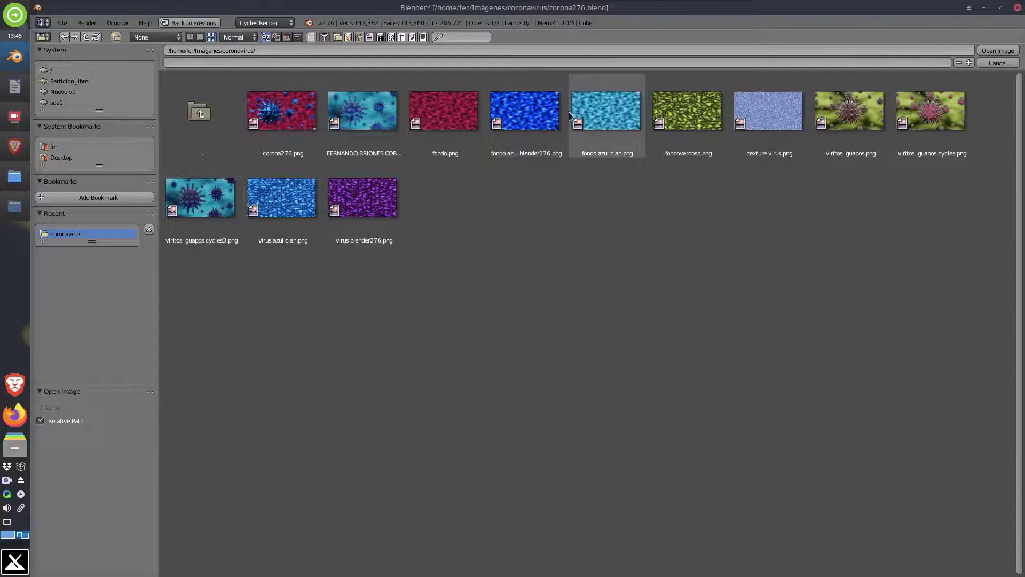
click(359, 207)
click(988, 51)
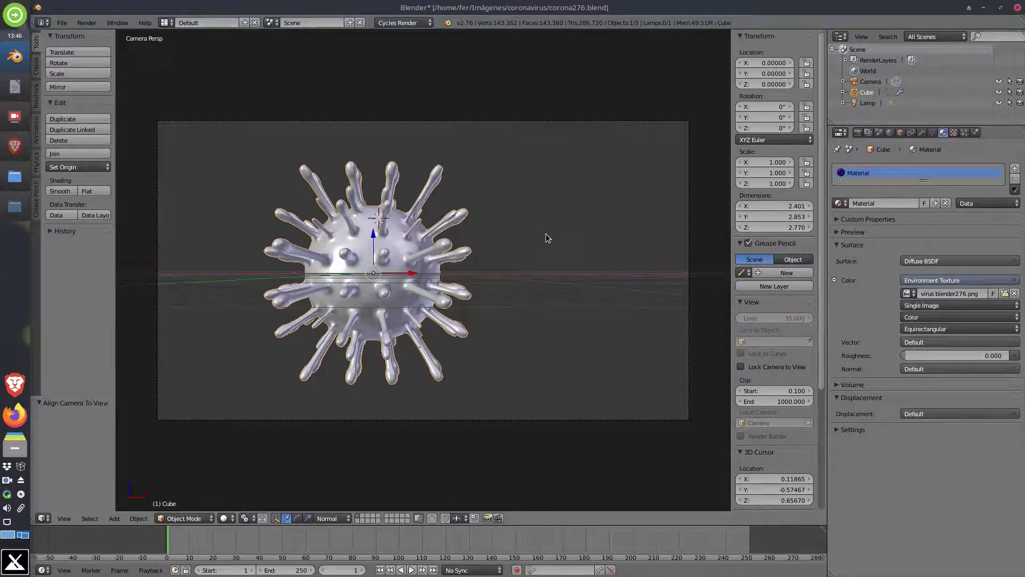
Step: Preview the textured virus through the camera with Rendered viewport shading, comparing it with the solid and wireframe displays
click(228, 520)
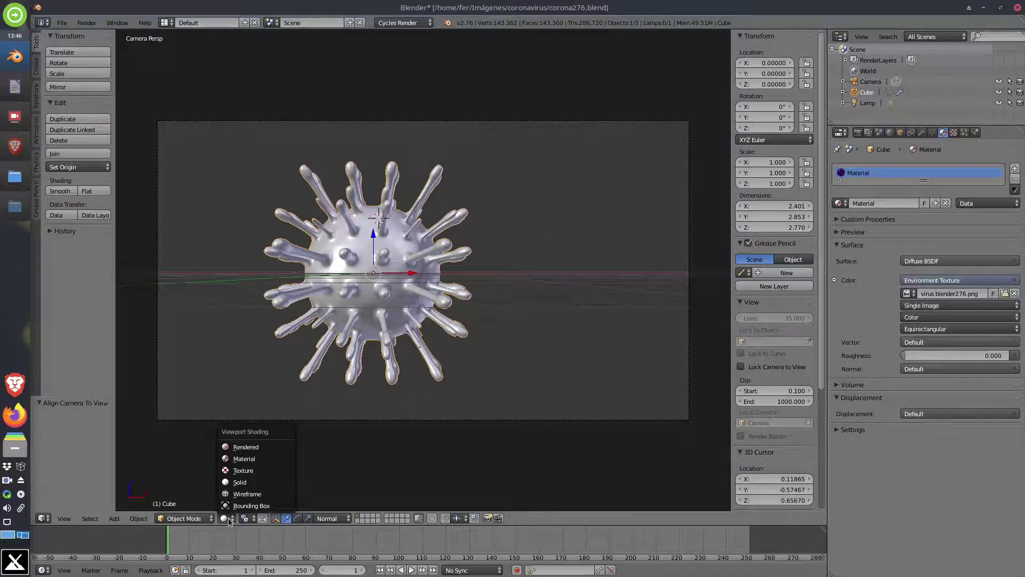
click(246, 446)
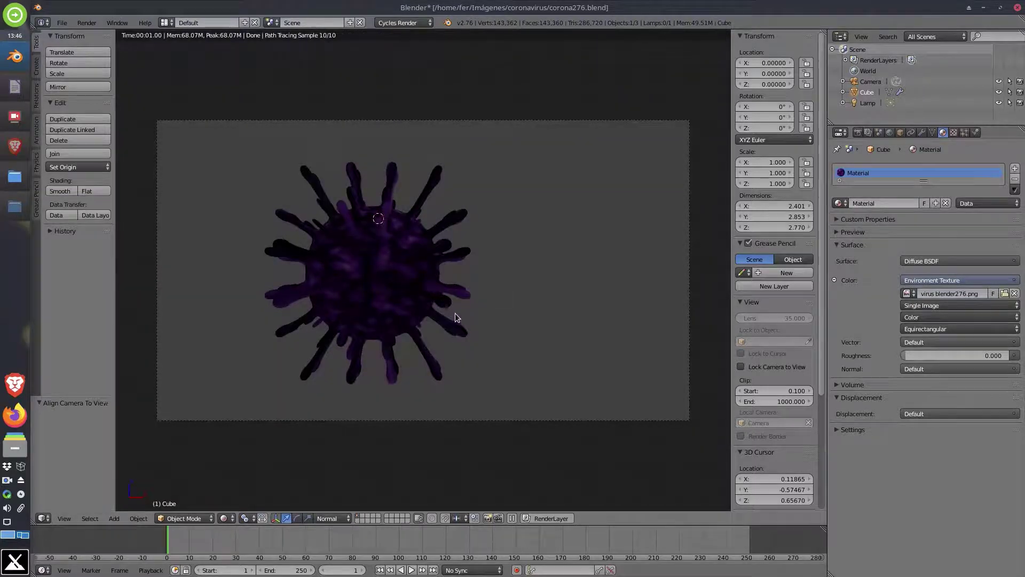
key(shift+z)
key(shift+z)
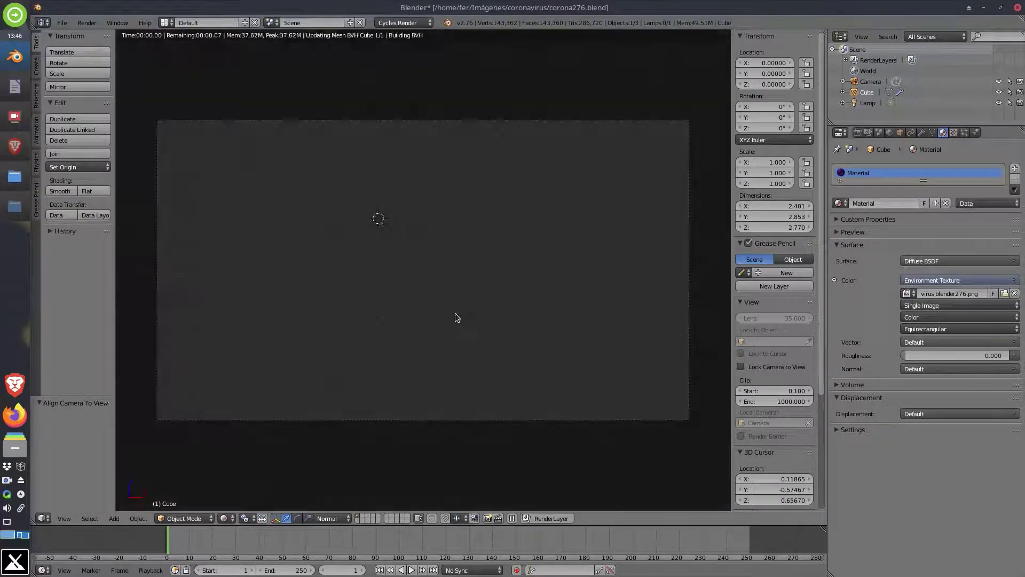
key(z)
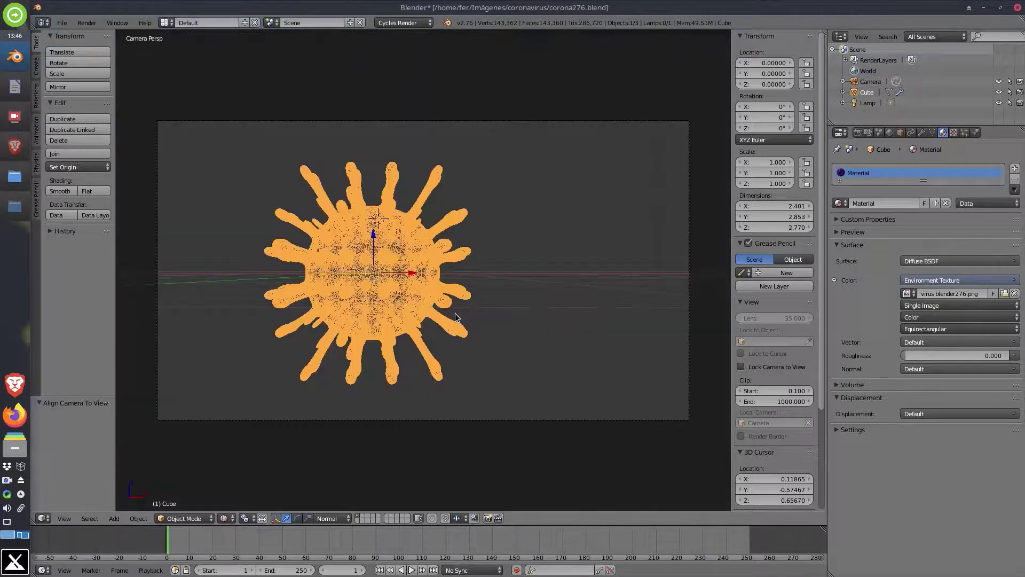
key(shift+z)
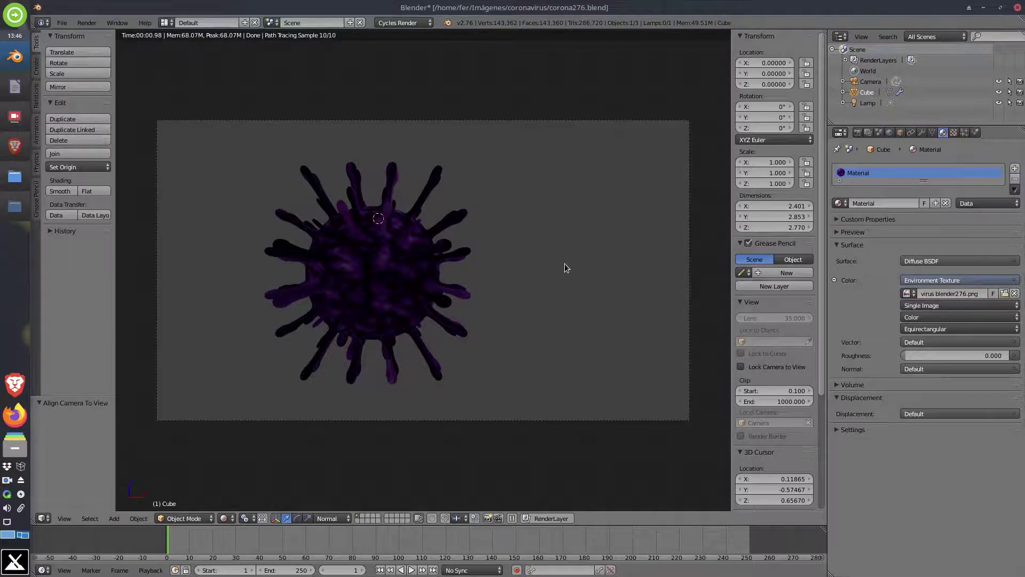
Step: Change the lamp to a Sun, enable its nodes and set the emission strength to 5
click(864, 103)
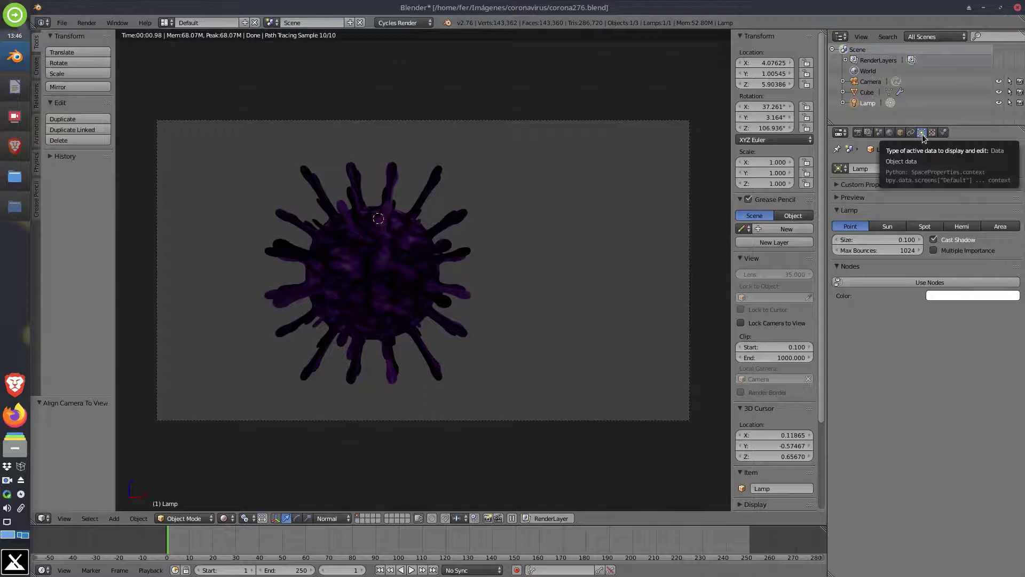
click(887, 227)
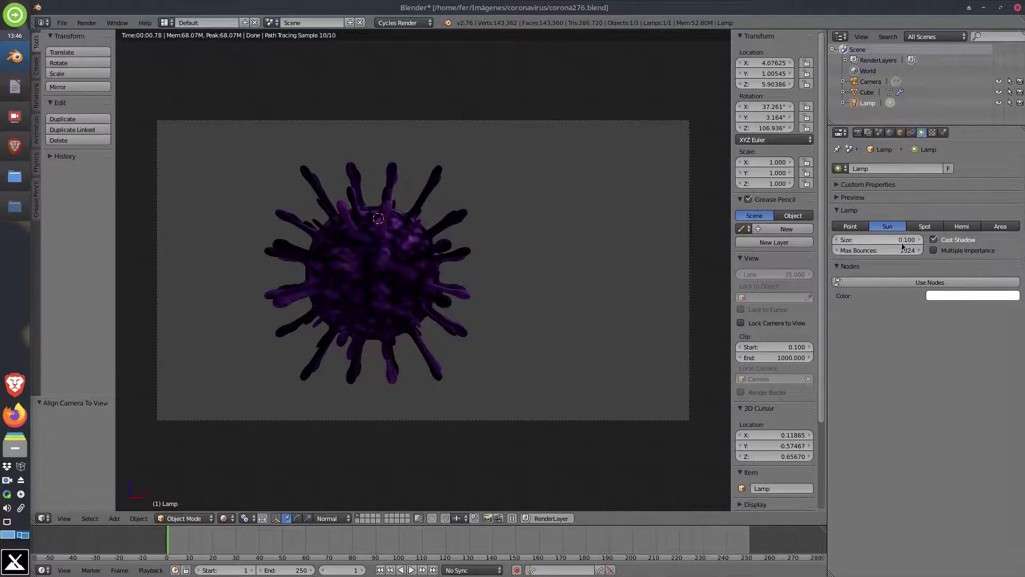
click(946, 281)
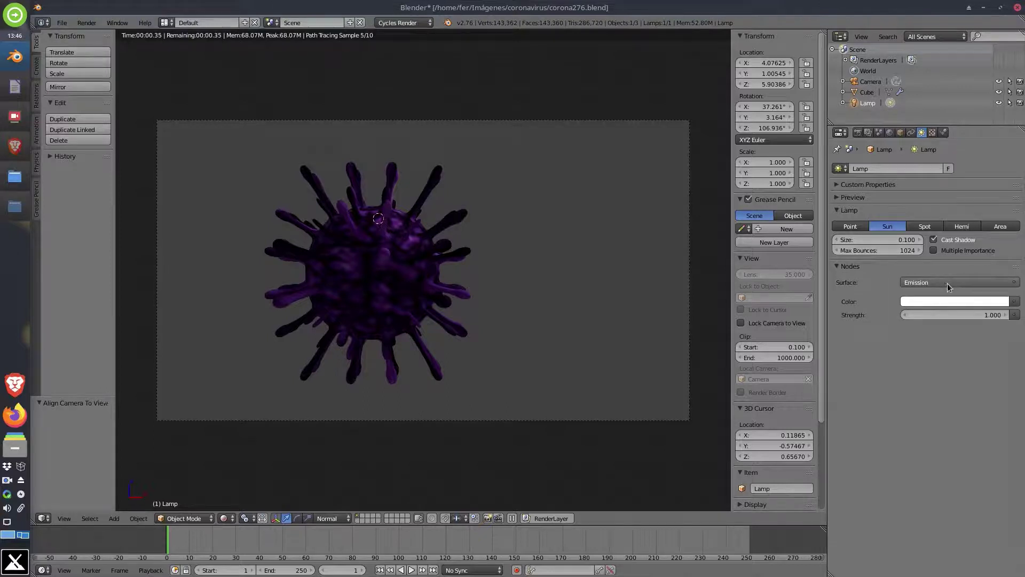
click(979, 315)
text(5)
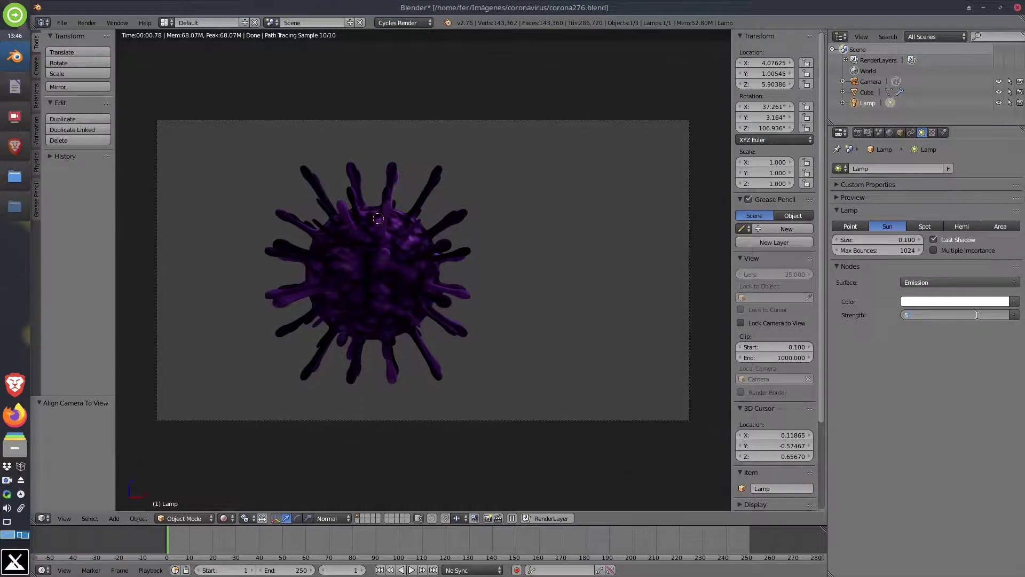
key(Return)
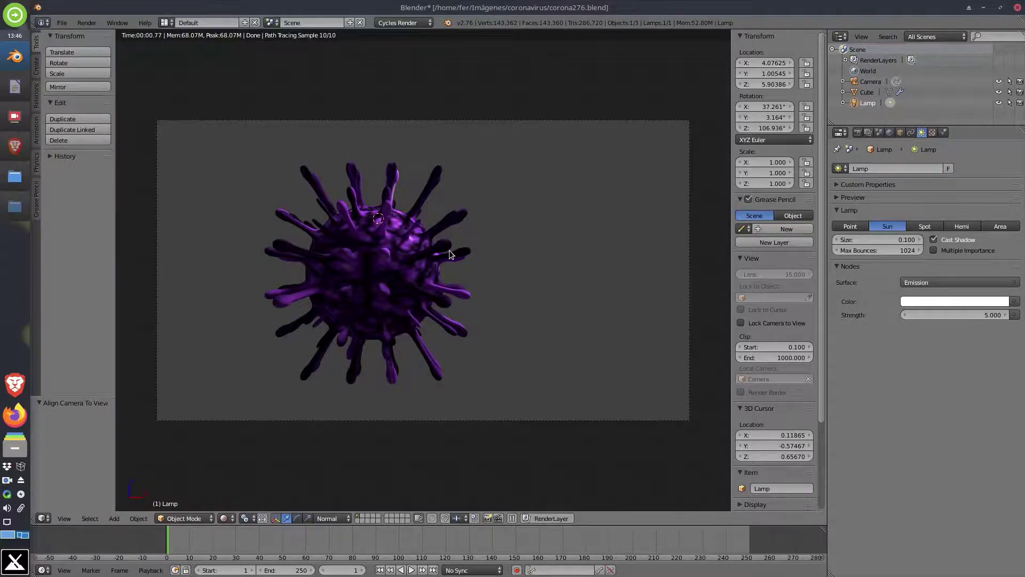
Step: In the top view, rotate the sun lamp about 107.6° and move it beside the camera, near X 1.91, Y -6.23
key(shift+z)
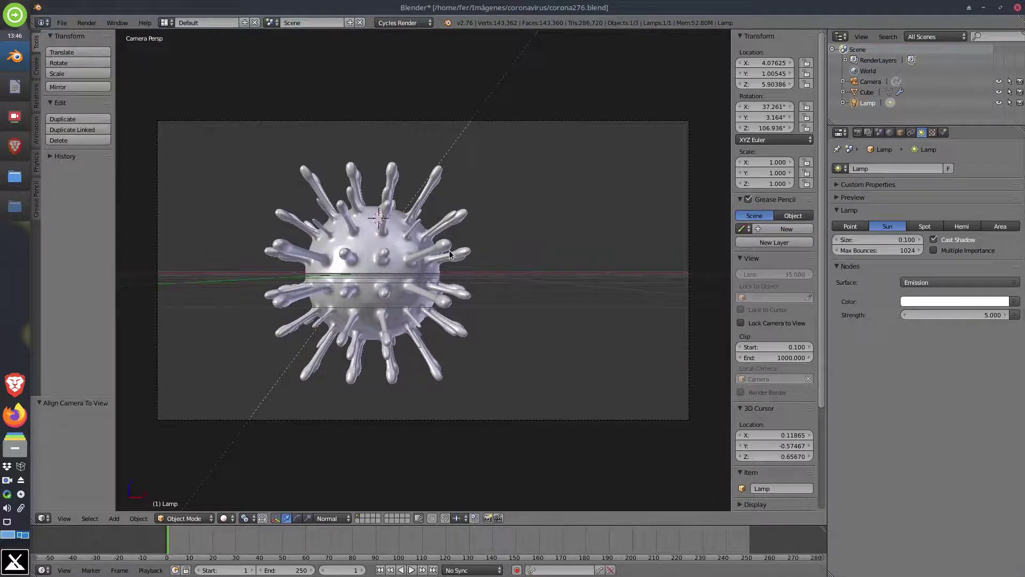
key(KP_7)
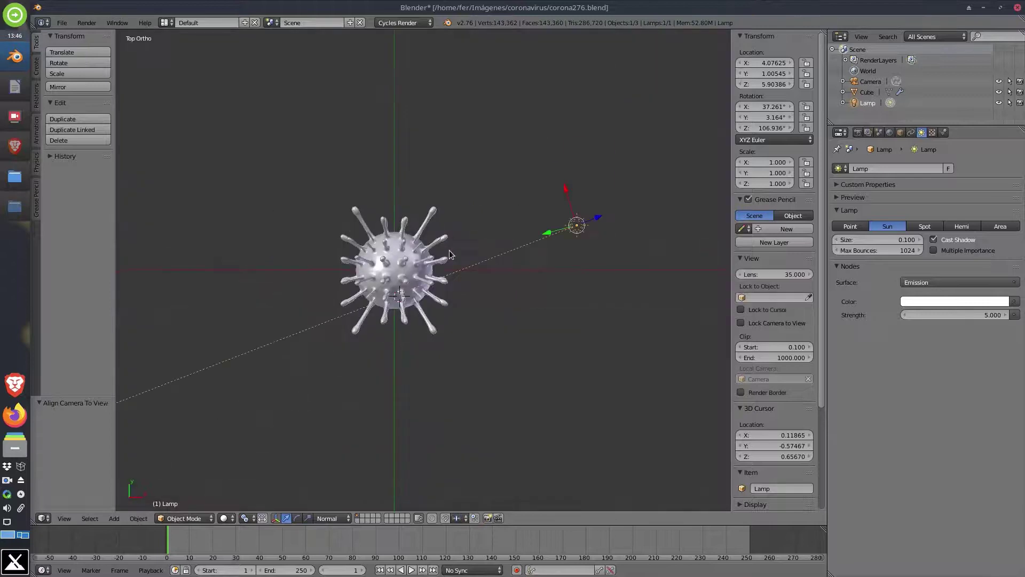
scroll(486, 337, down, 3)
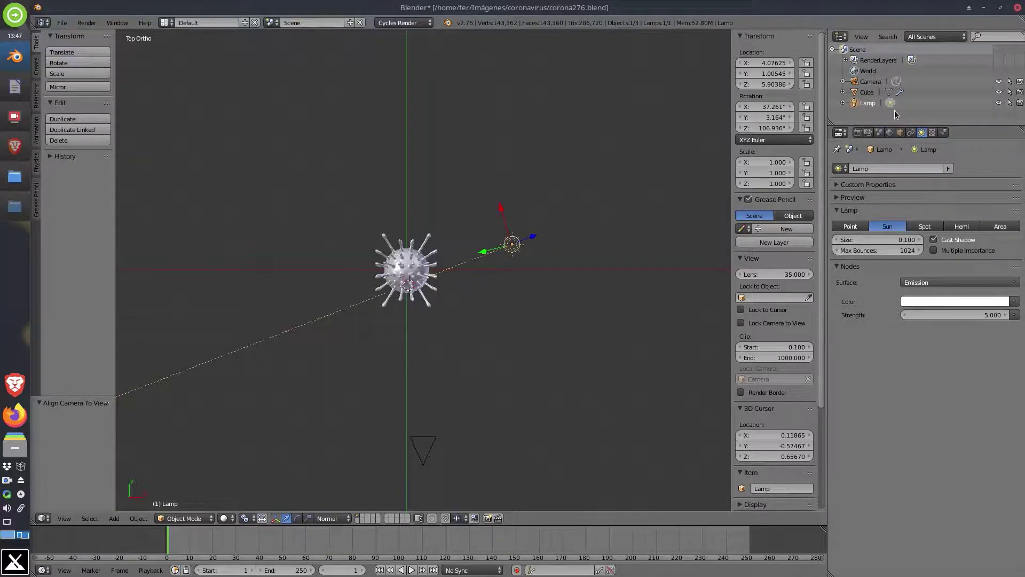
key(r)
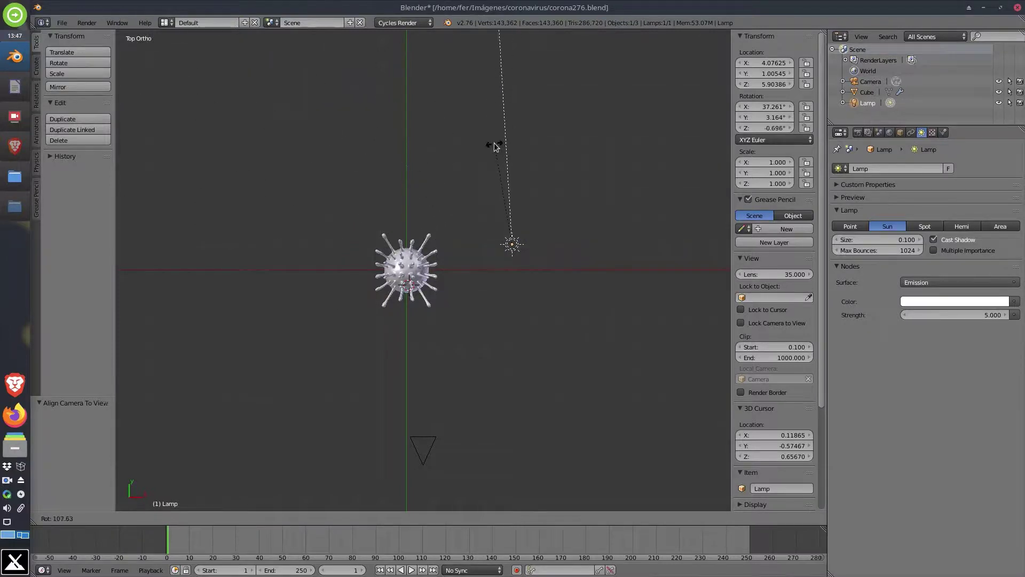
click(496, 145)
key(g)
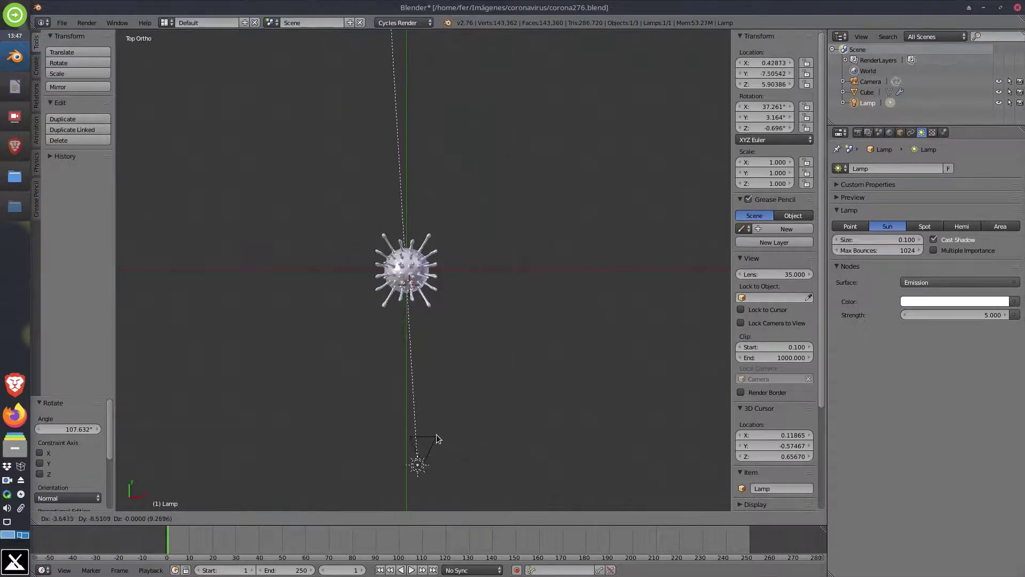
click(477, 401)
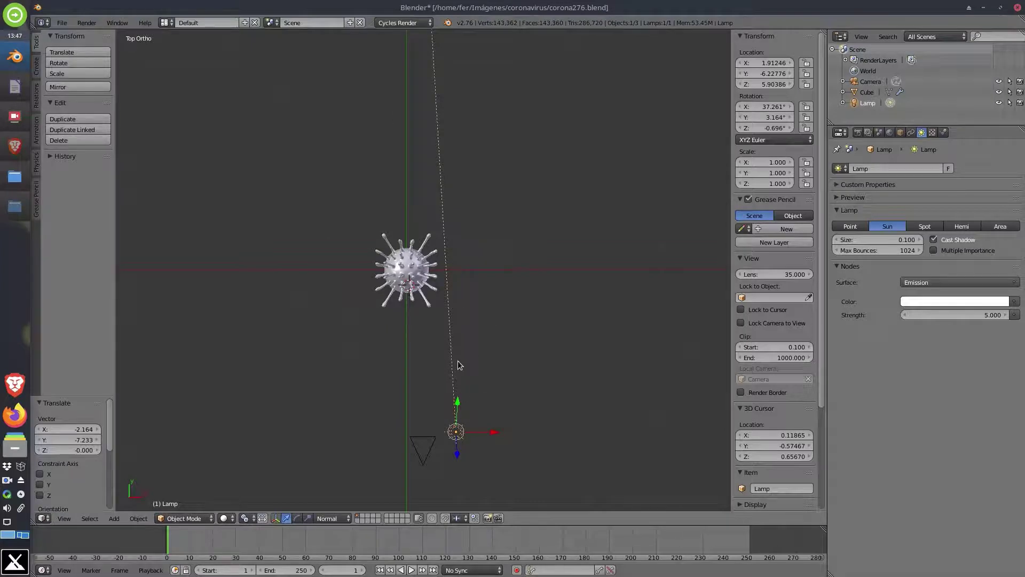
Step: In the right side view, rotate the sun lamp about 11.3°, and preview the rendered lighting through the camera
key(KP_3)
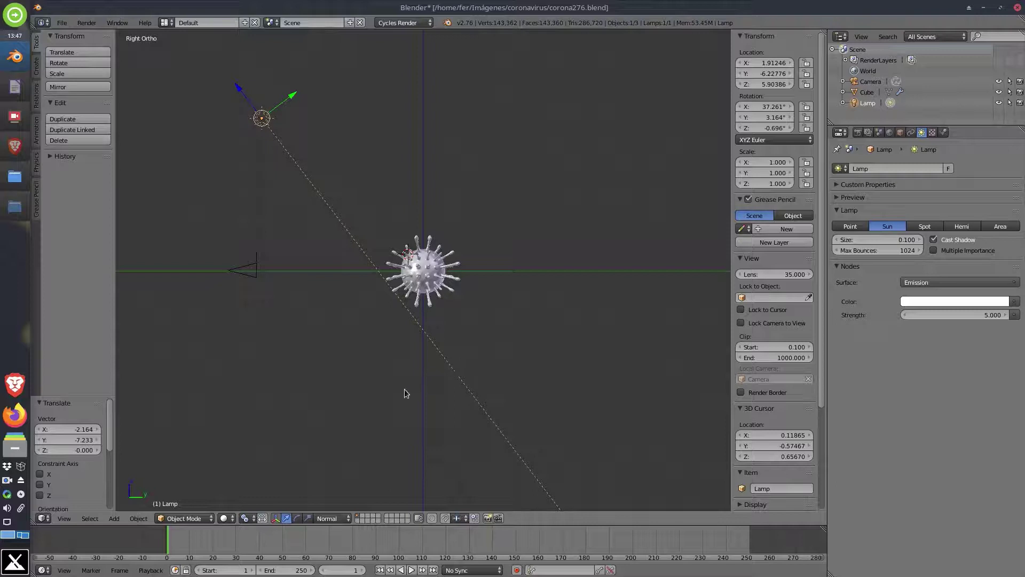
key(r)
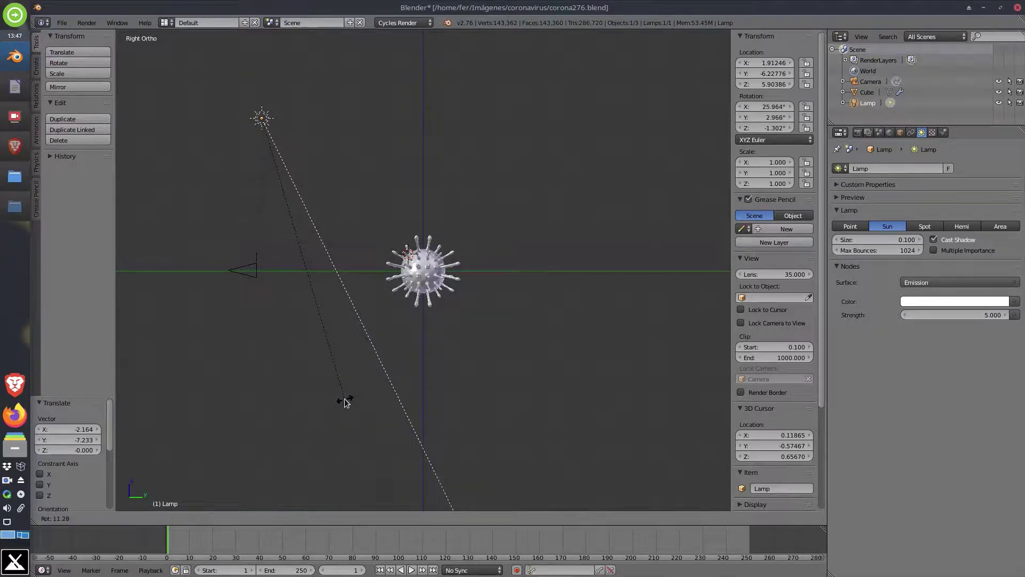
click(344, 403)
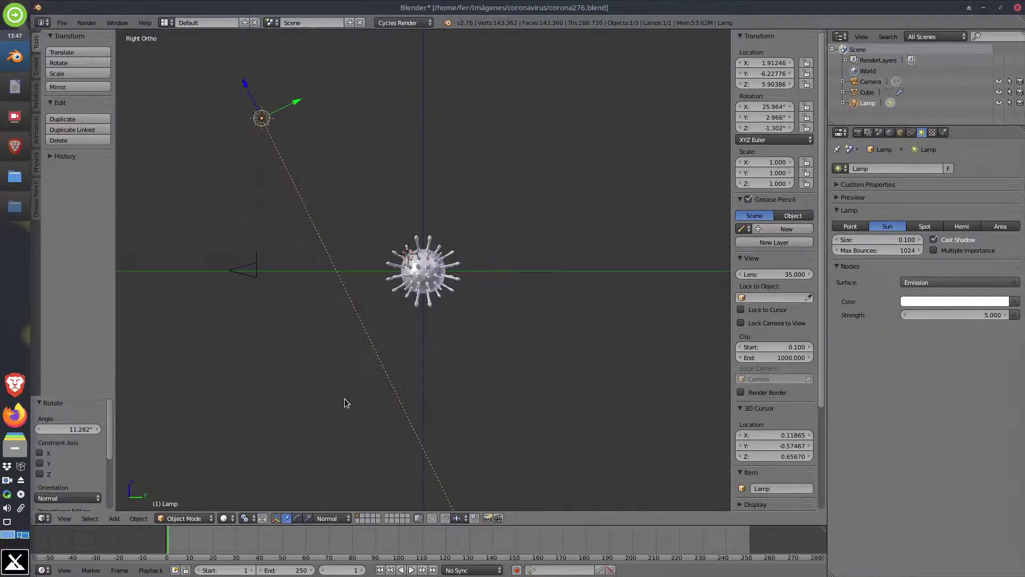
key(KP_0)
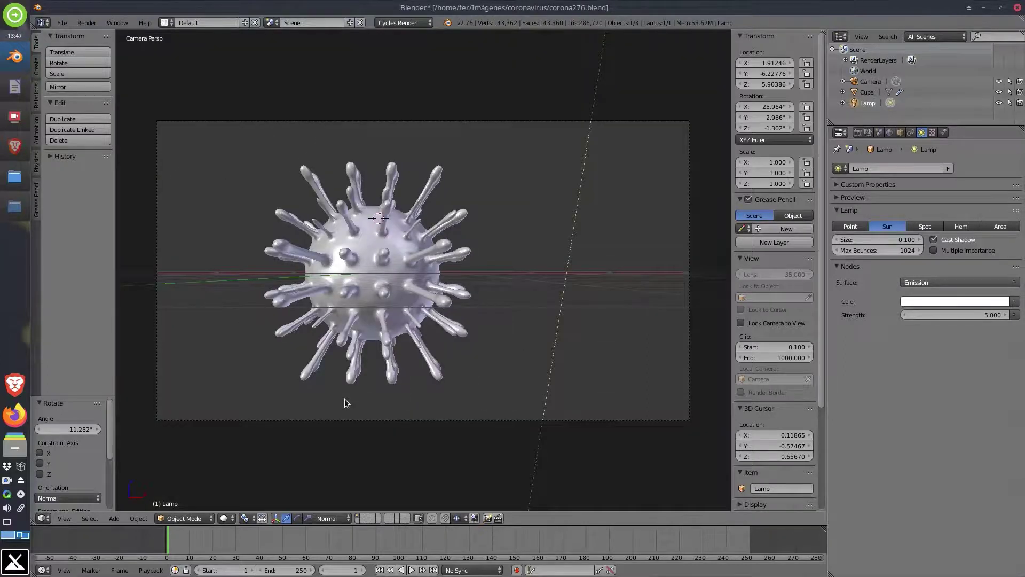
key(shift+z)
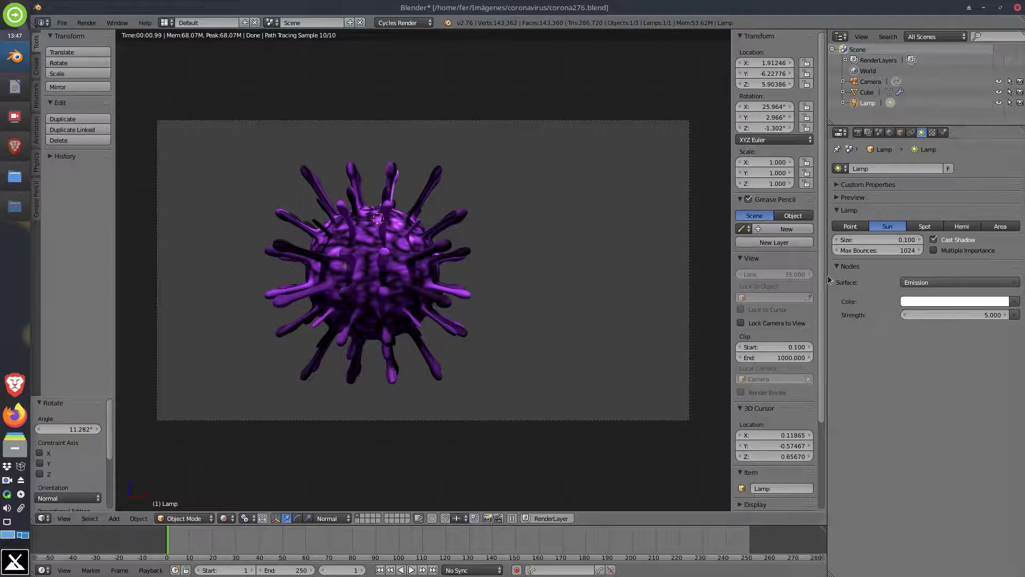
Step: Make the render's film background transparent and return the viewport to solid shading
click(859, 133)
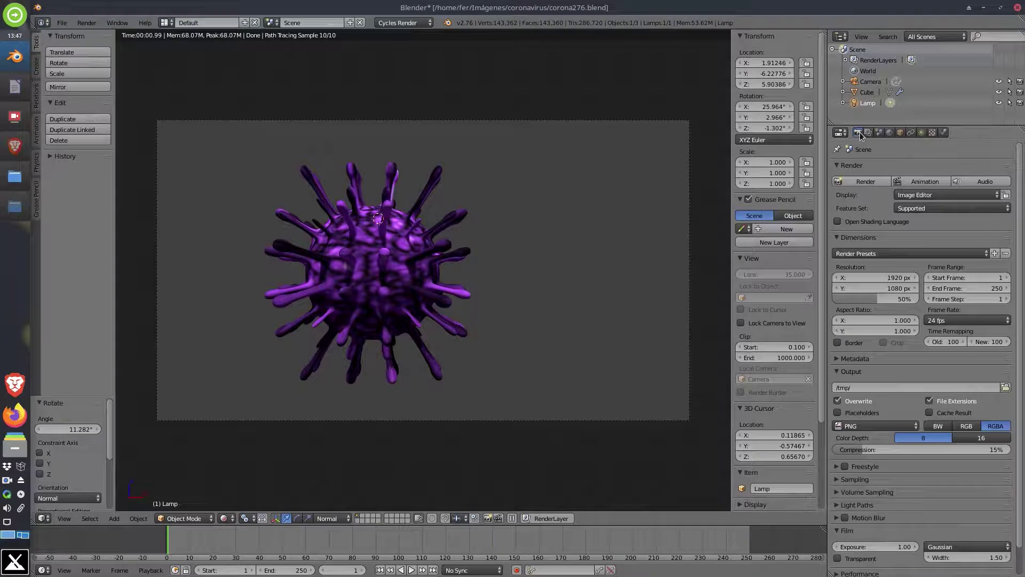
scroll(929, 373, down, 1)
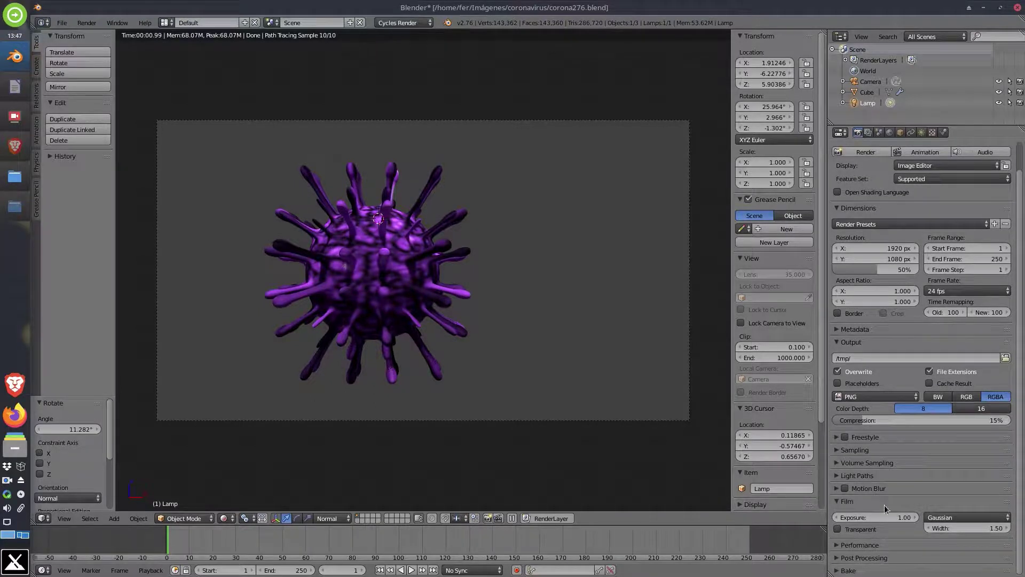
click(837, 530)
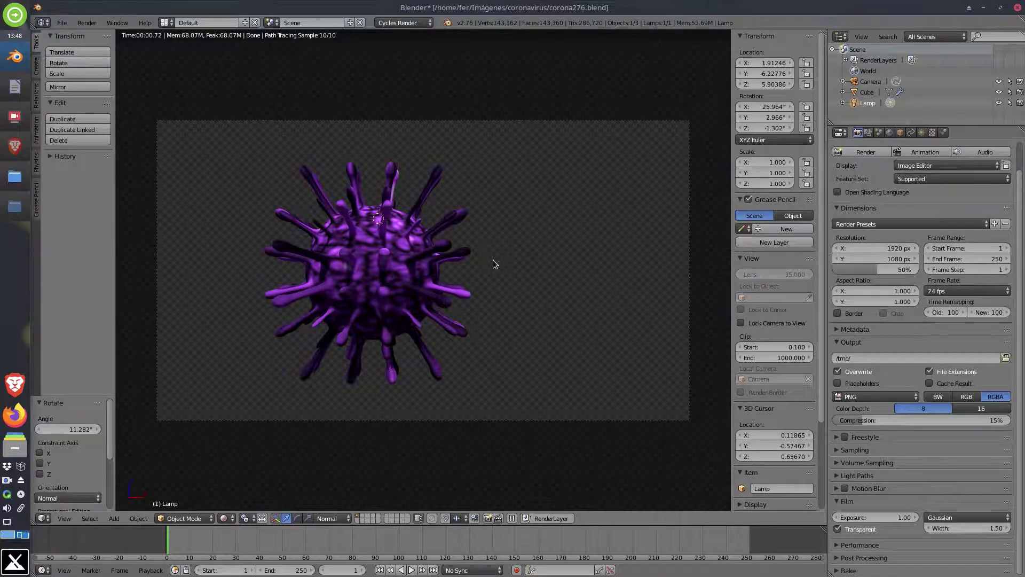
key(z)
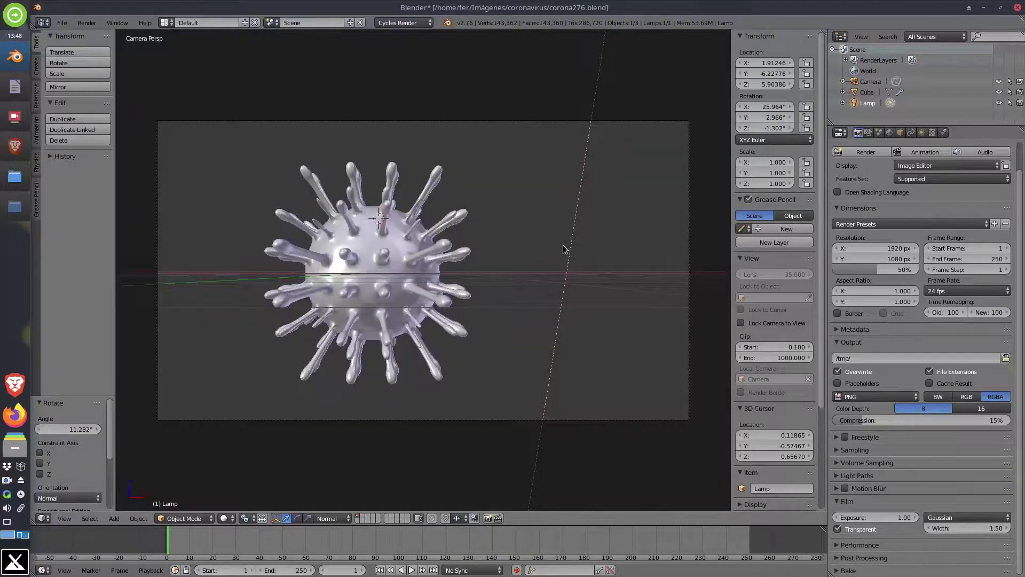
Step: Duplicate the virus in place and move the copy about 9.3 units along the Y axis, behind the original
right_click(371, 268)
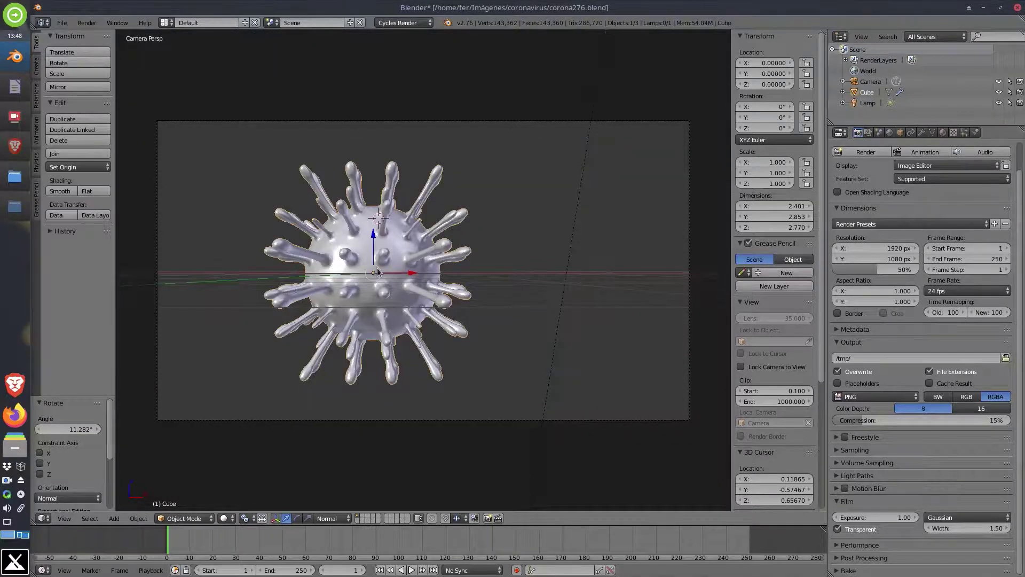
key(shift+d)
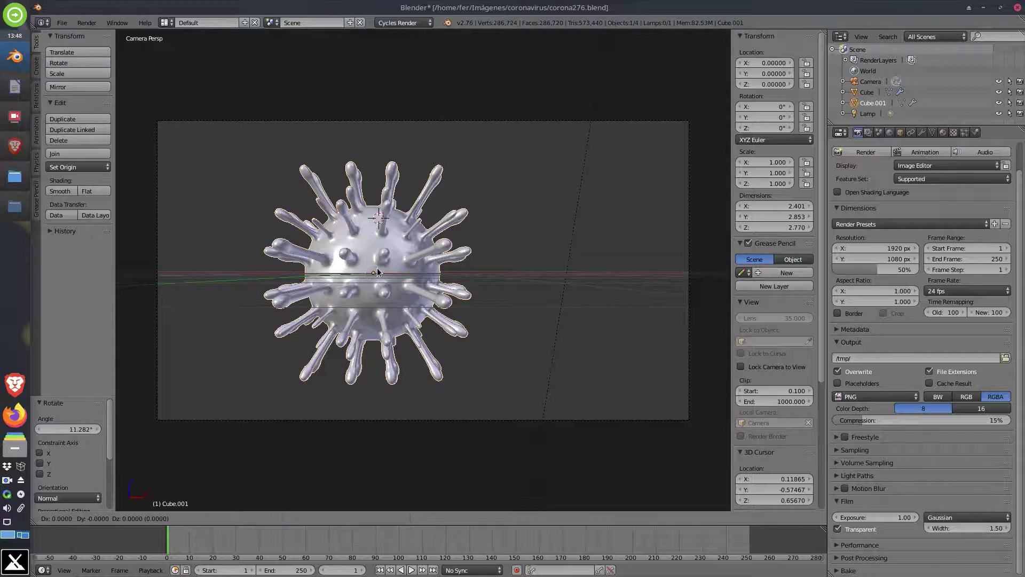
right_click(377, 271)
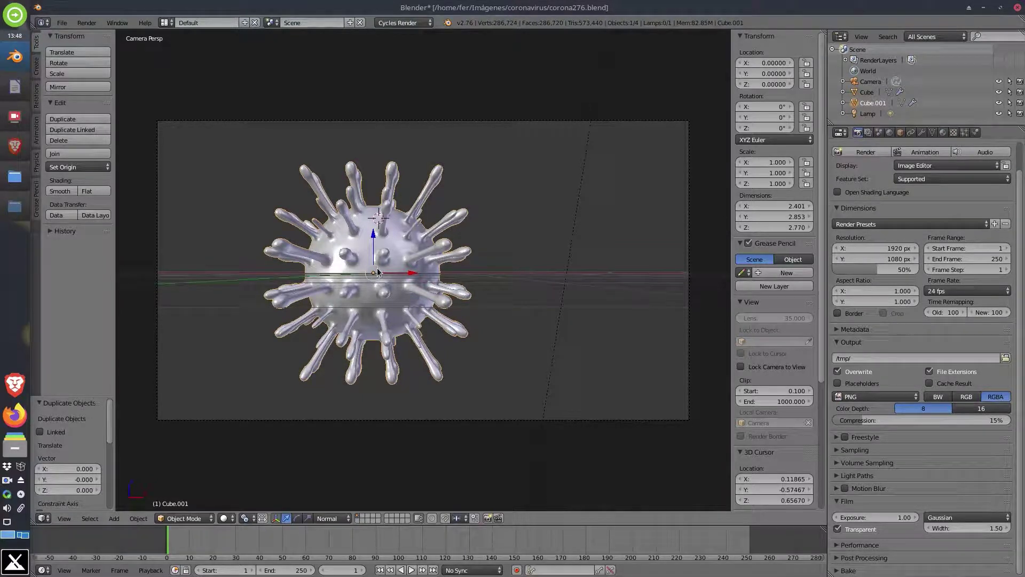
key(g)
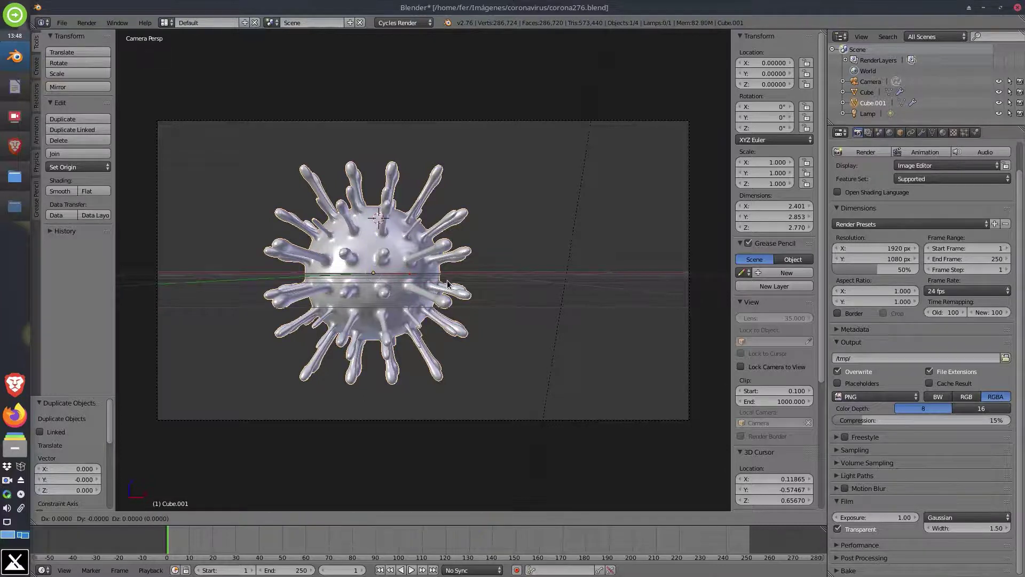
key(y)
click(144, 402)
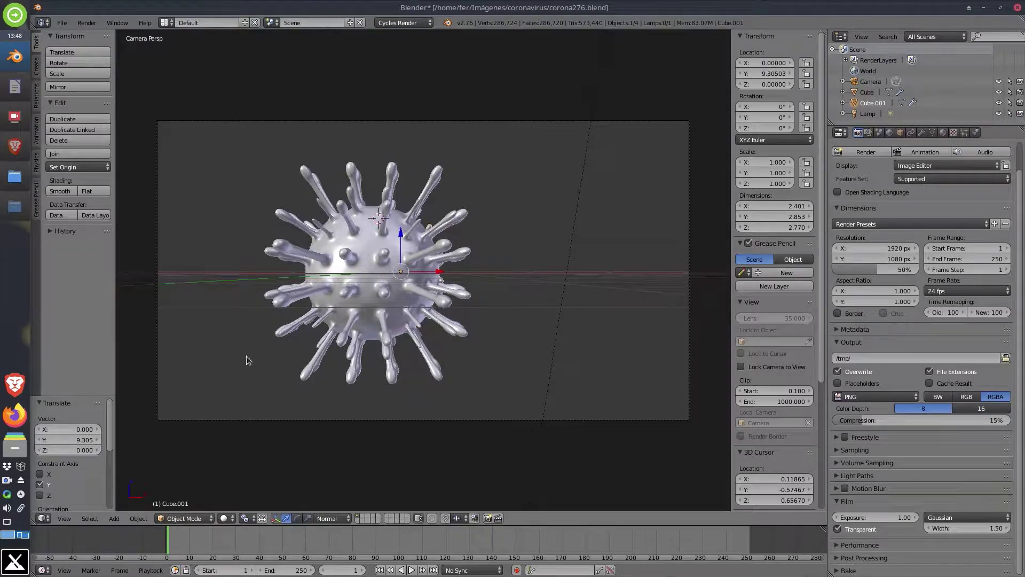
Step: Move the virus copy about 3.44 units in X and 0.4 units in Z so it sits right of the original in the camera frame
key(g)
click(489, 251)
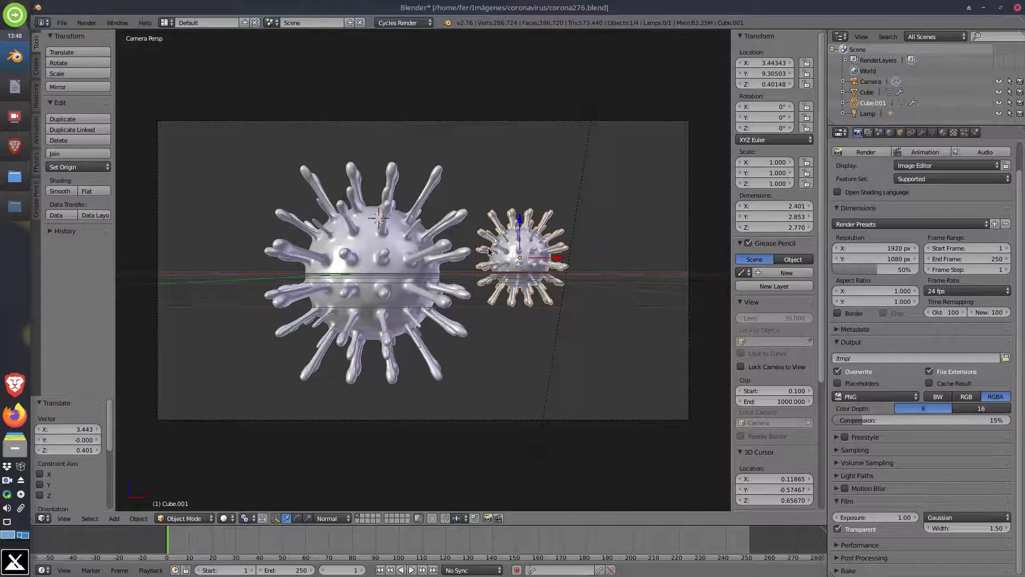
key(KP_7)
scroll(483, 252, down, 2)
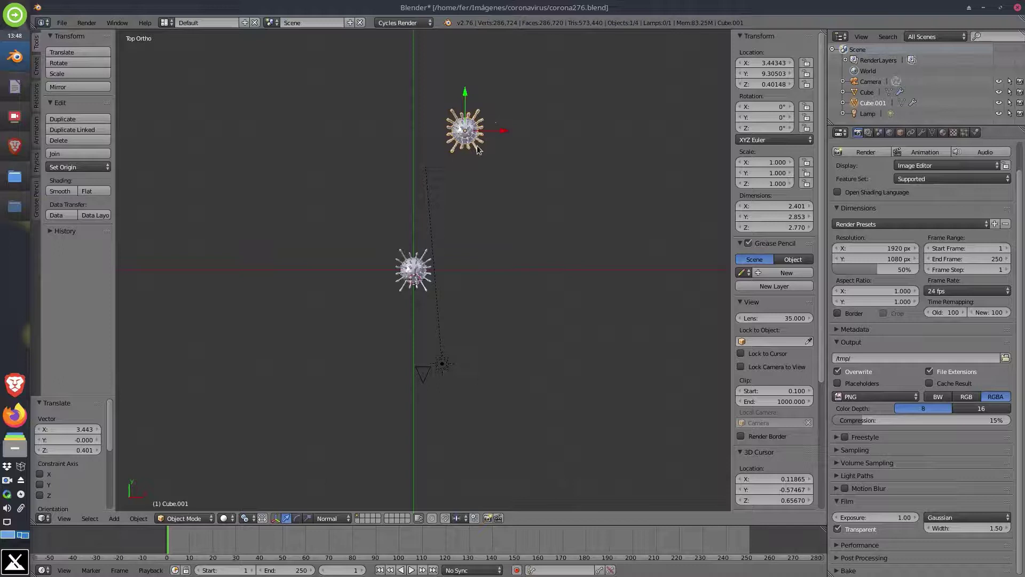
Step: Move the virus copy about 5.66 units farther back along the Y axis
shift+middle_drag(501, 171, 503, 279)
key(g)
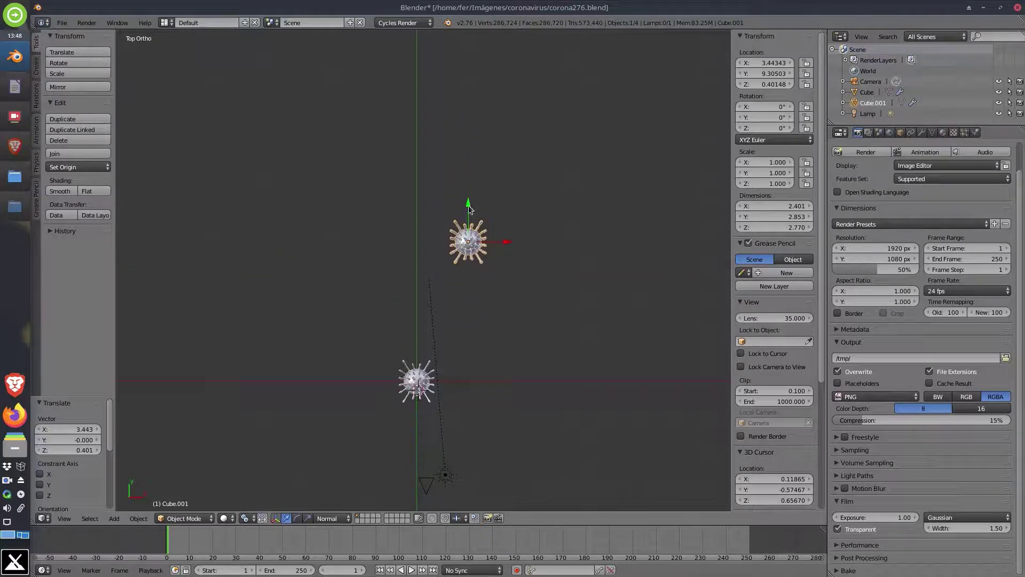
key(y)
key(y)
click(473, 121)
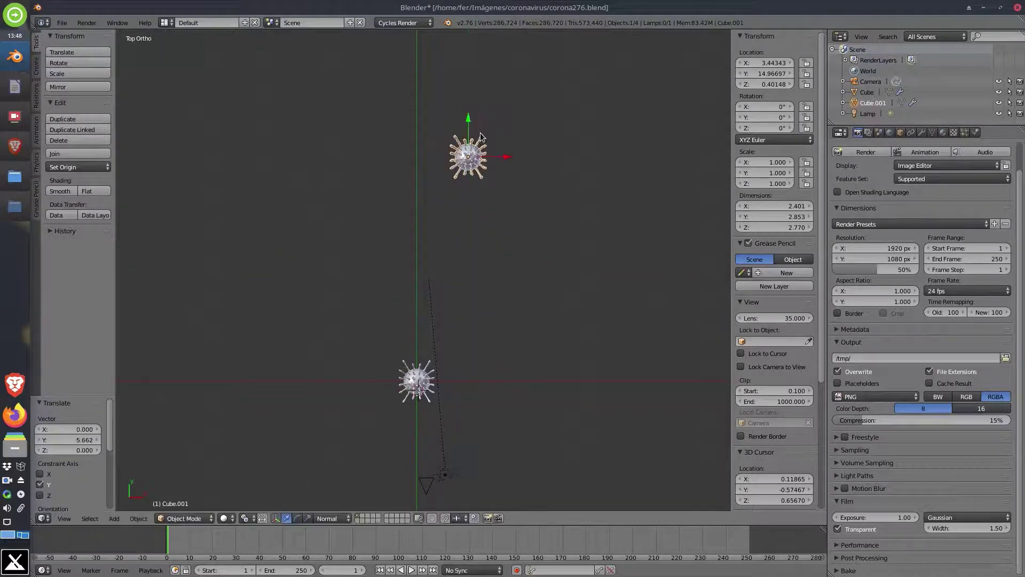
Step: Delete the virus copy behind the original
scroll(483, 188, down, 2)
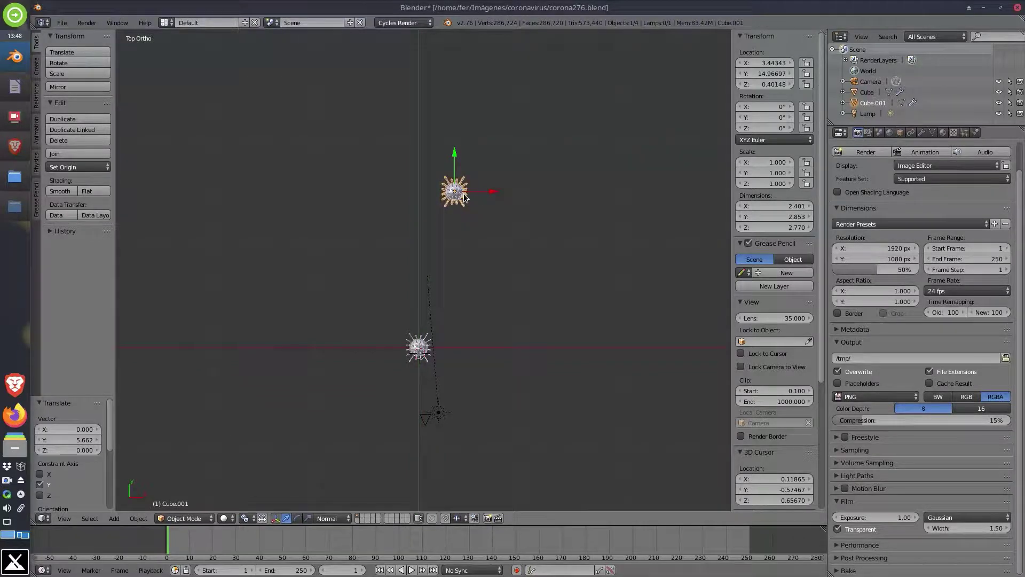
key(x)
click(464, 197)
Step: Make a linked duplicate of the original virus, offset about 5.47 units in X and 8.75 units in Y
scroll(422, 344, up, 4)
scroll(427, 341, down, 5)
shift+middle_drag(436, 344, 428, 257)
scroll(425, 266, up, 5)
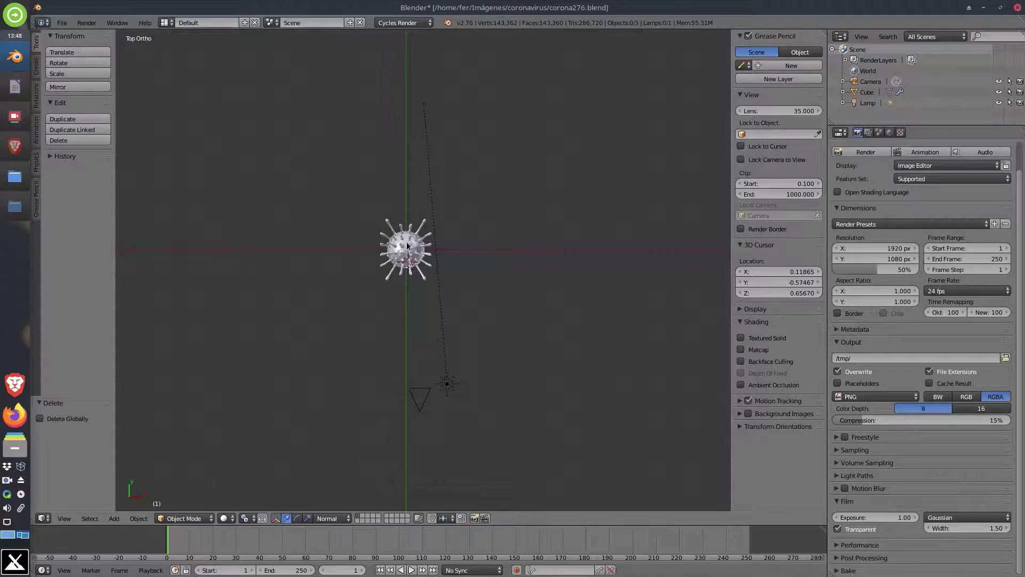
right_click(407, 245)
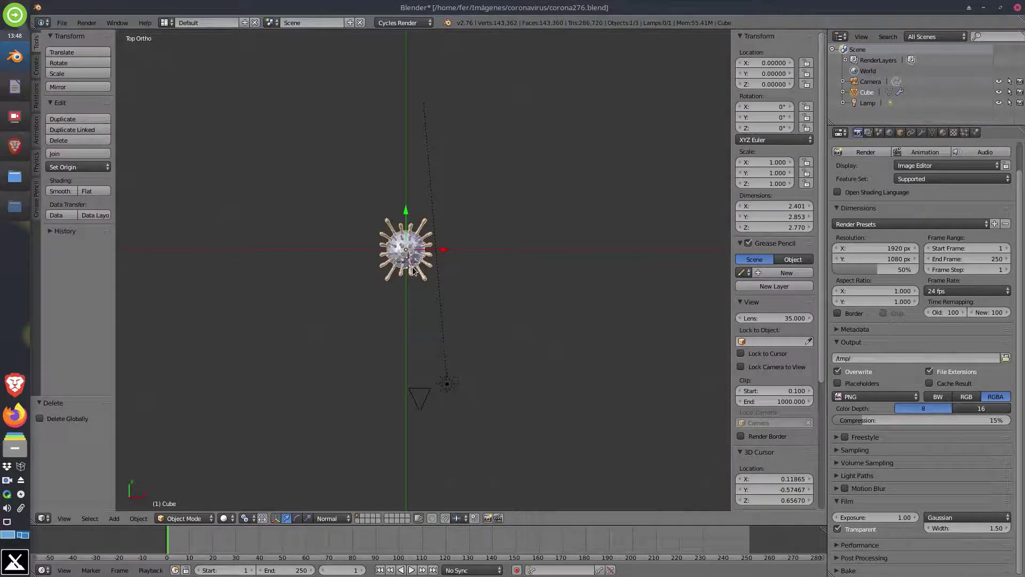
key(shift+d)
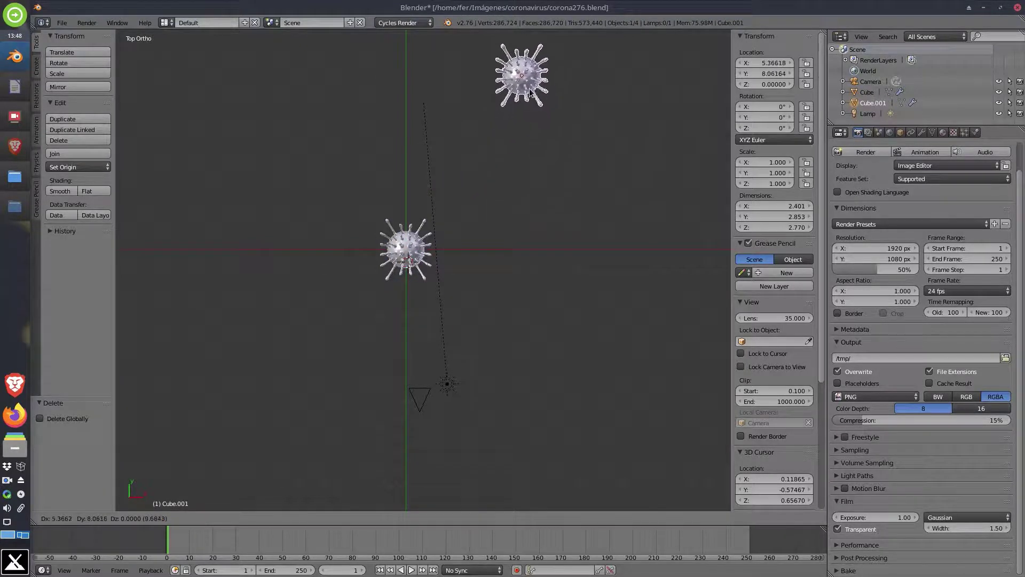
click(527, 95)
Step: Move the linked virus copy about -0.21 units in X and 5.51 units in Y, farther from the camera
scroll(517, 145, down, 2)
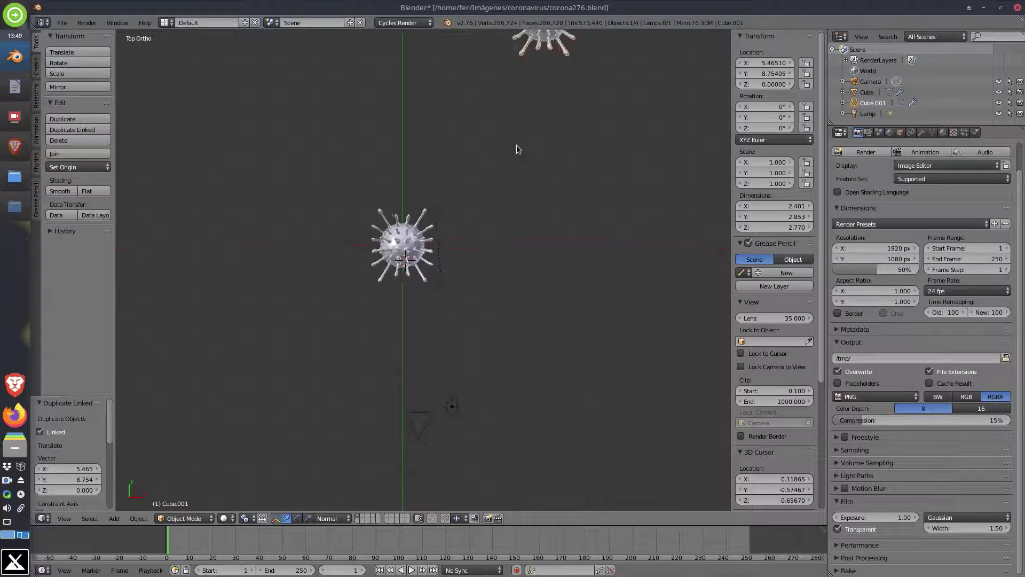
scroll(513, 155, down, 2)
shift+middle_drag(511, 170, 509, 287)
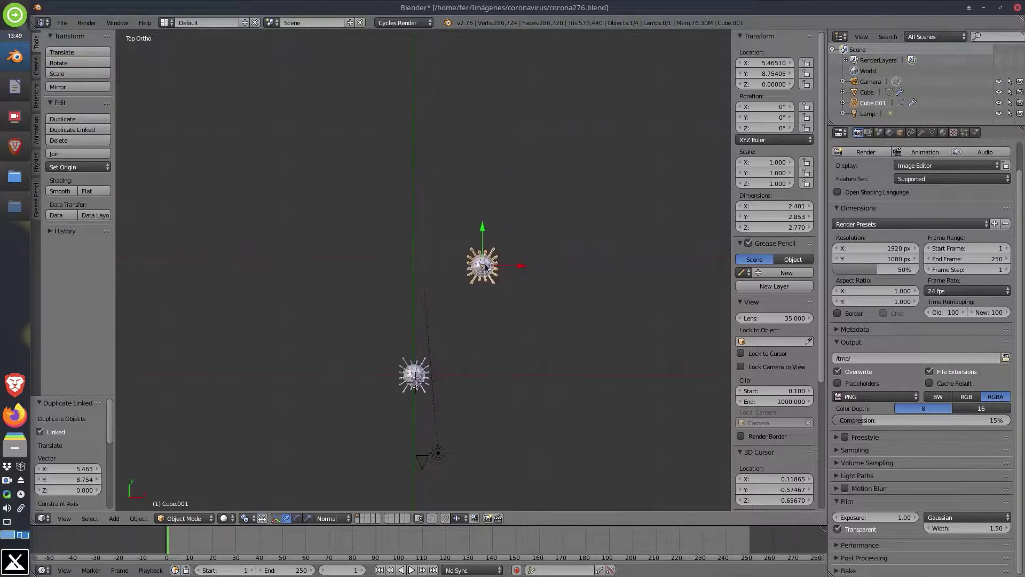
key(g)
click(473, 180)
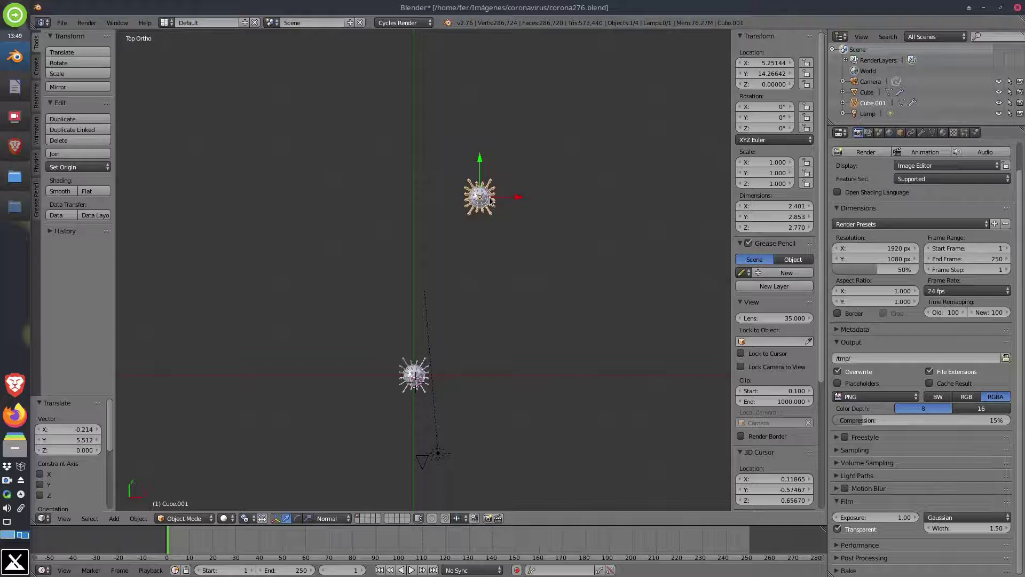
Step: Add two linked duplicates farther back, offset about -11.4 X, 10.8 Y from the first copy and a further 13.2 X, 12.0 Y
key(shift+d)
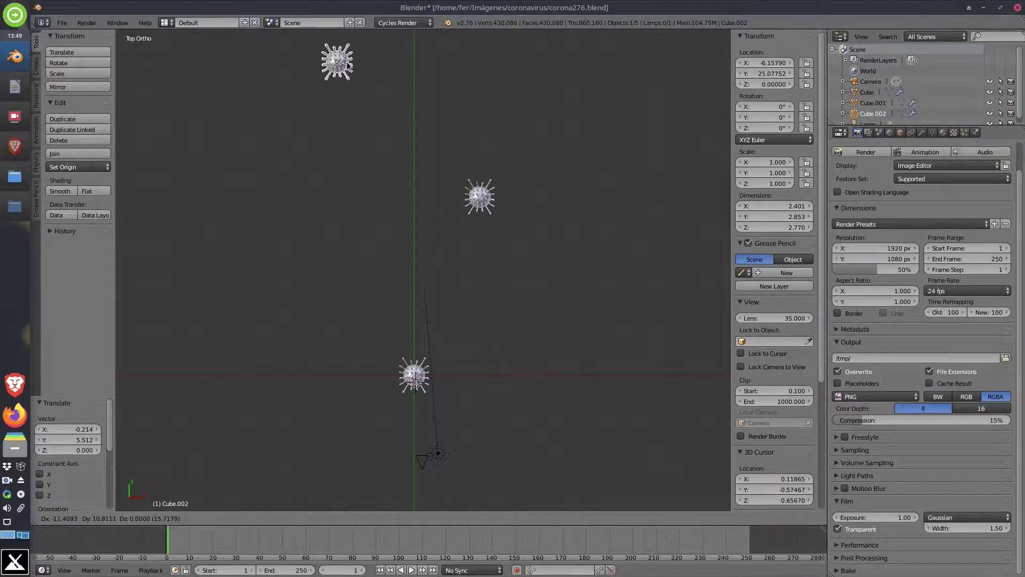
click(348, 66)
scroll(480, 182, down, 3)
key(shift+d)
click(501, 61)
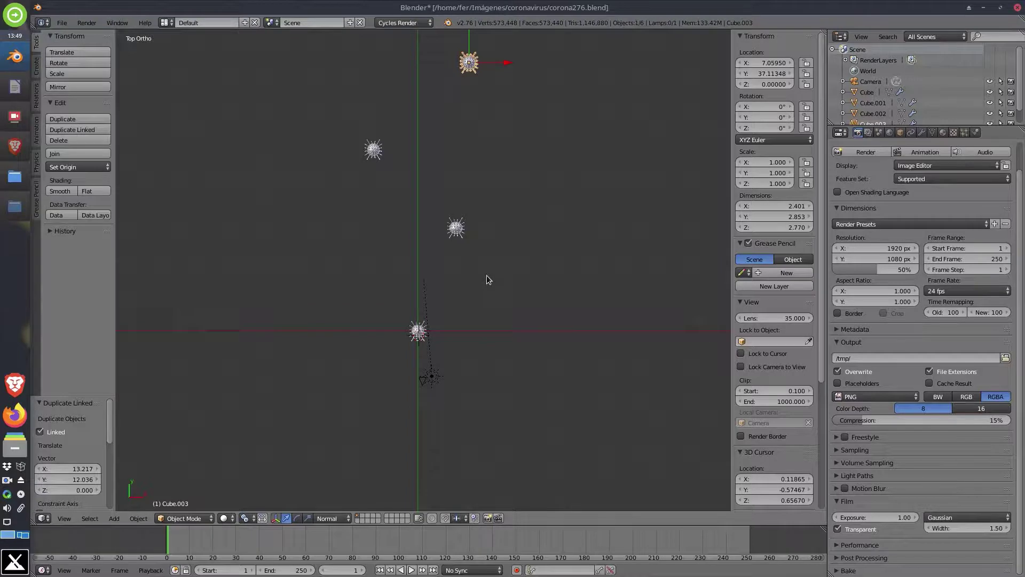
Step: In camera view, raise the farthest virus about 6.6 units and place a linked duplicate of it near the frame's upper-right corner
key(KP_0)
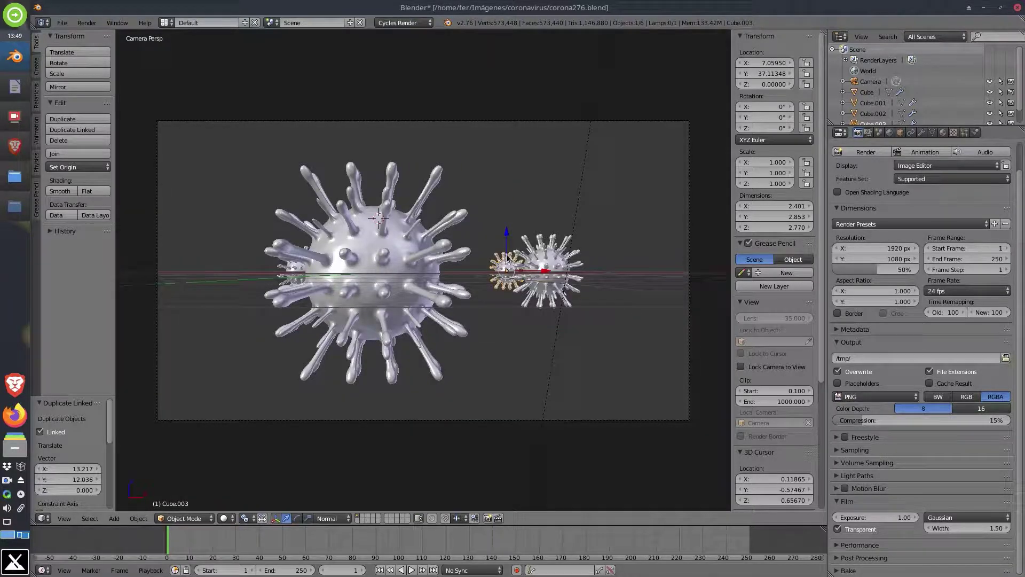
right_drag(507, 258, 501, 181)
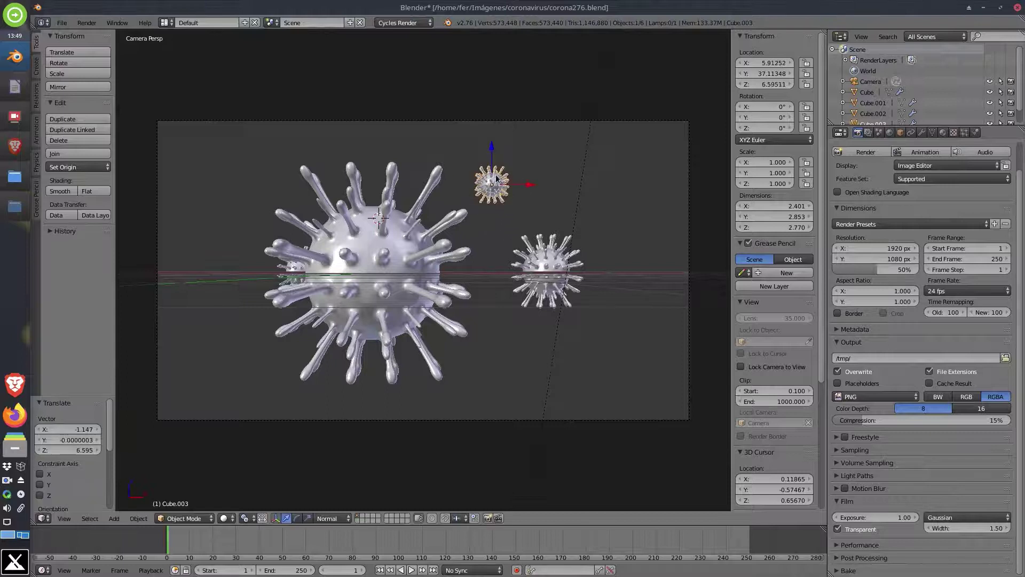
key(alt+d)
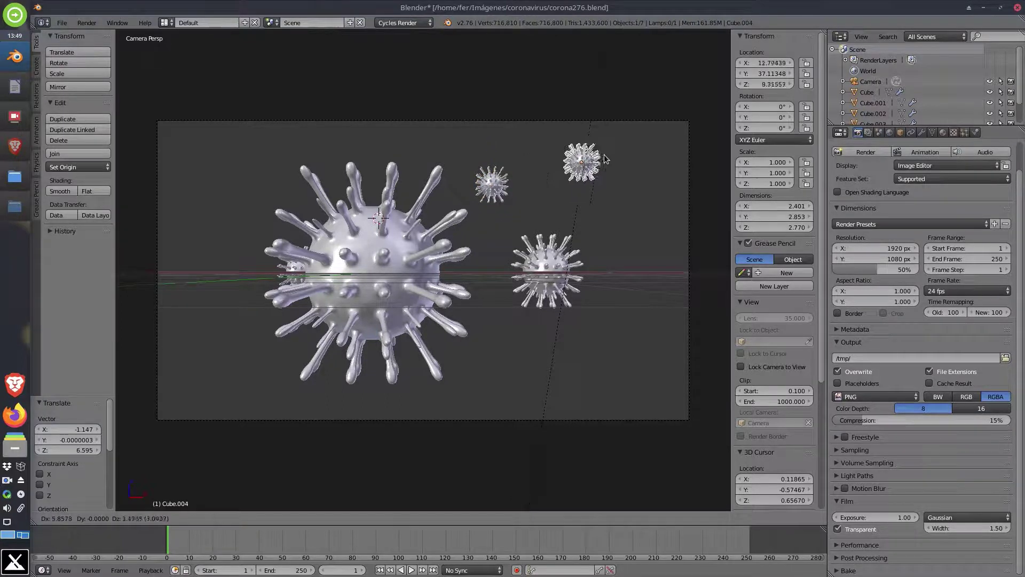
click(624, 150)
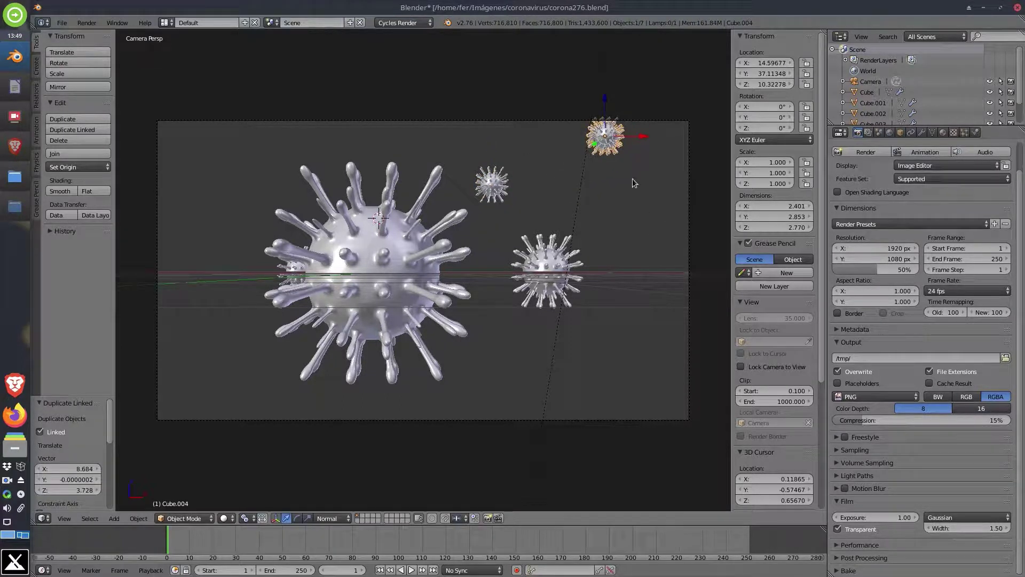
key(g)
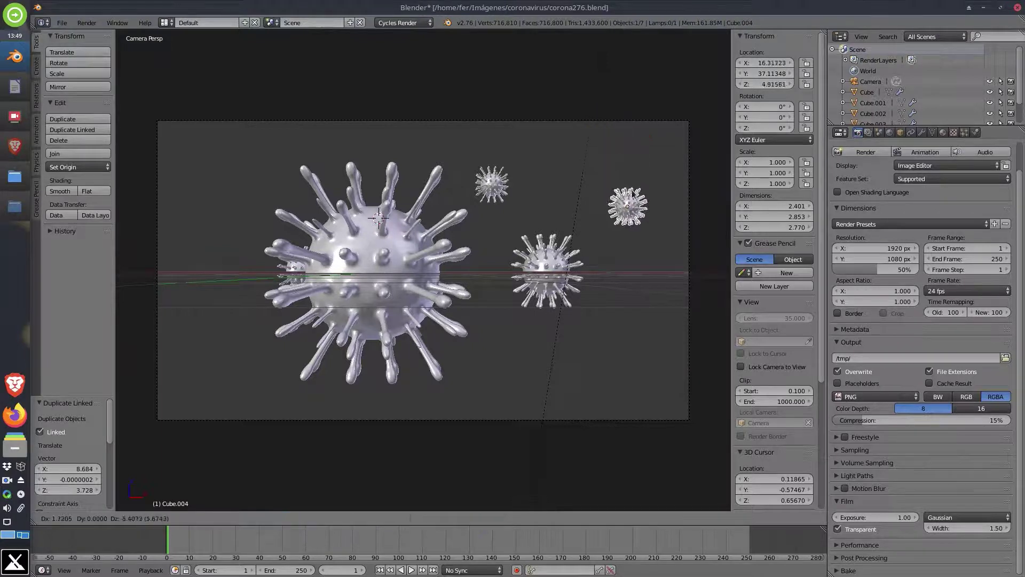
click(609, 152)
Step: Place four more linked duplicates of the far virus: near the right edge, at the lower right, upper-left corner and lower left of the frame
key(alt+d)
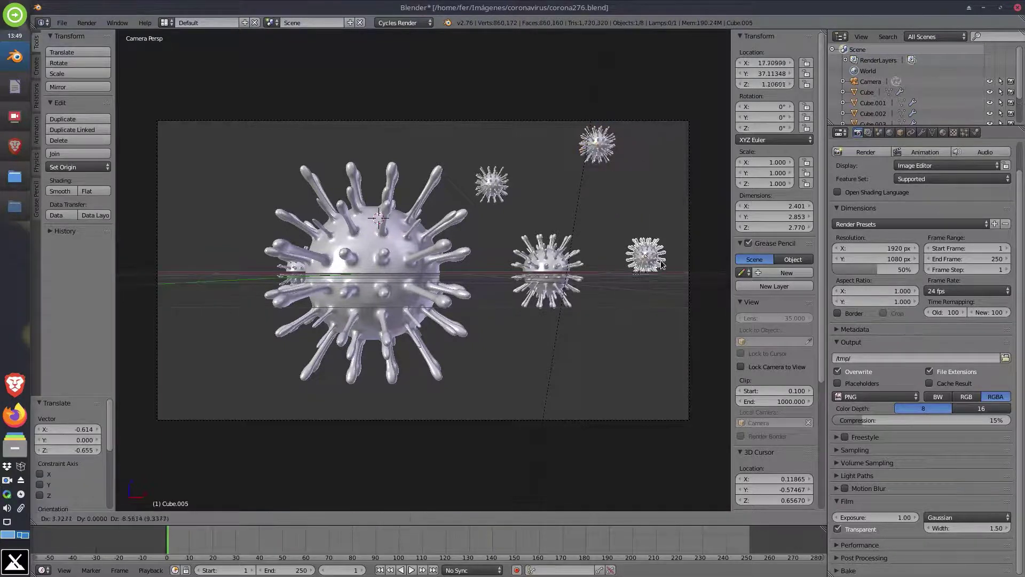
click(662, 264)
key(alt+d)
click(587, 392)
key(alt+d)
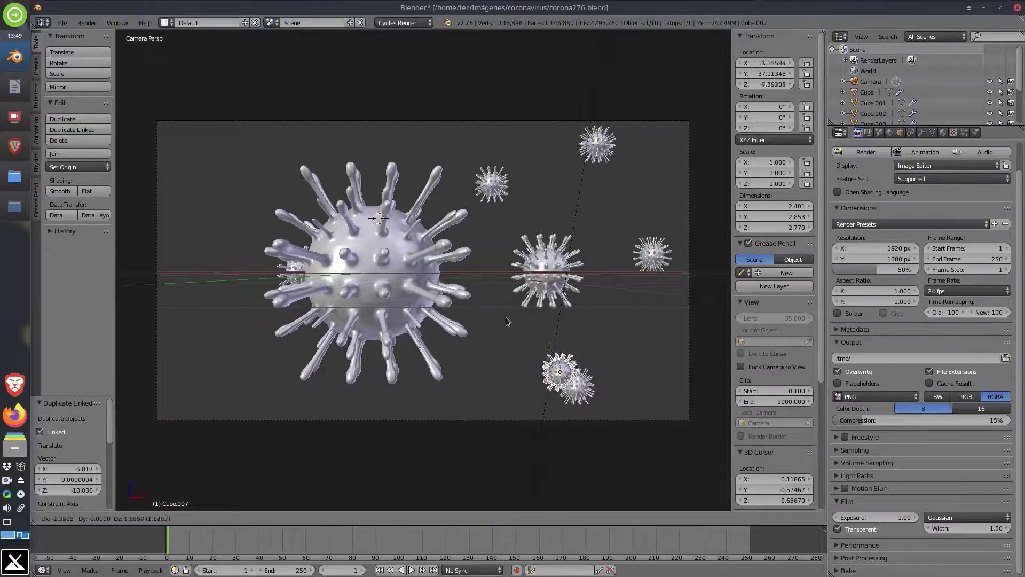
click(208, 140)
key(alt+d)
click(194, 343)
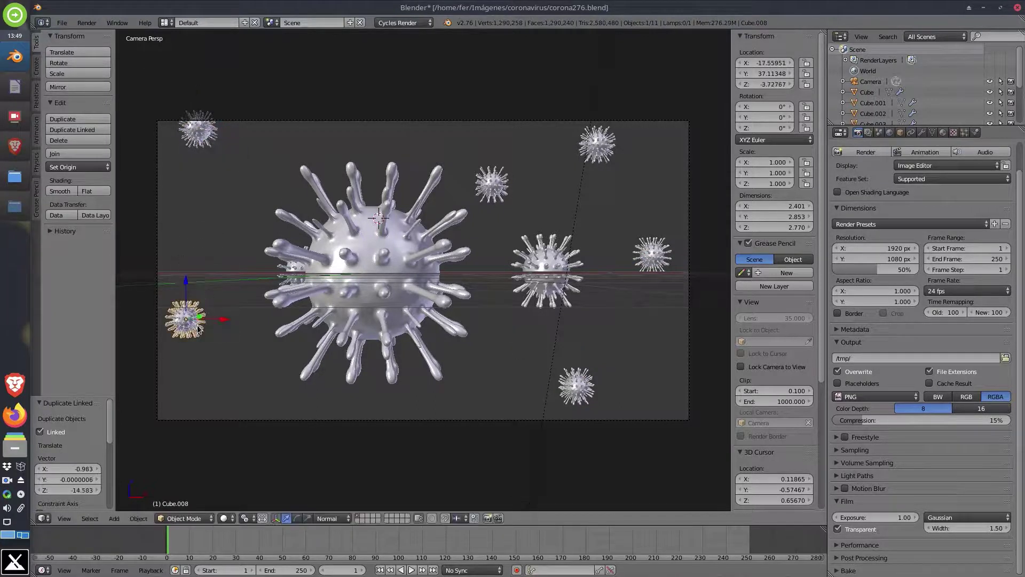
Step: Make three linked duplicates of the copy behind the large virus, placing them at the frame's left side, lower left and top edge
right_click(293, 268)
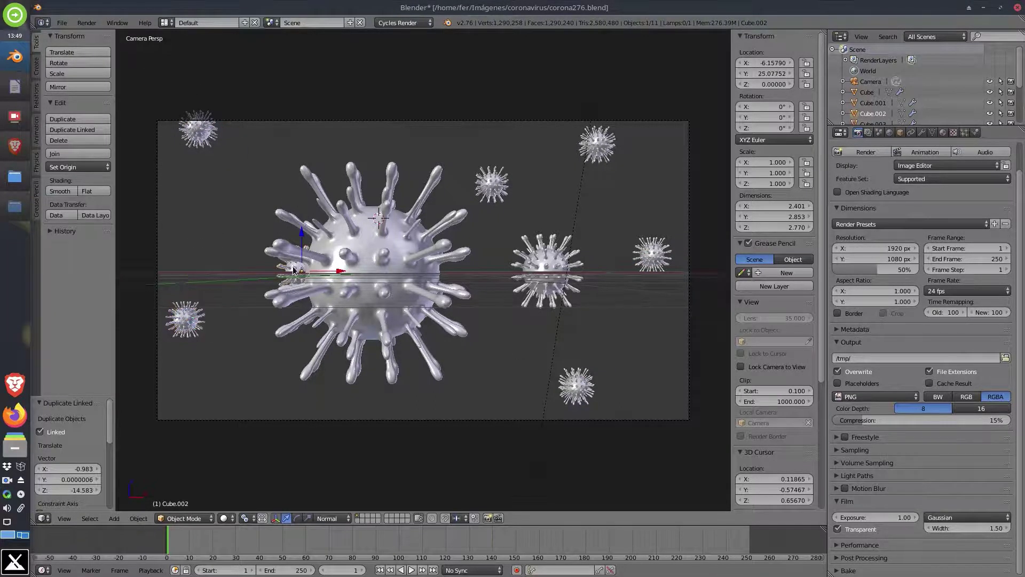
key(alt+d)
click(203, 223)
key(alt+d)
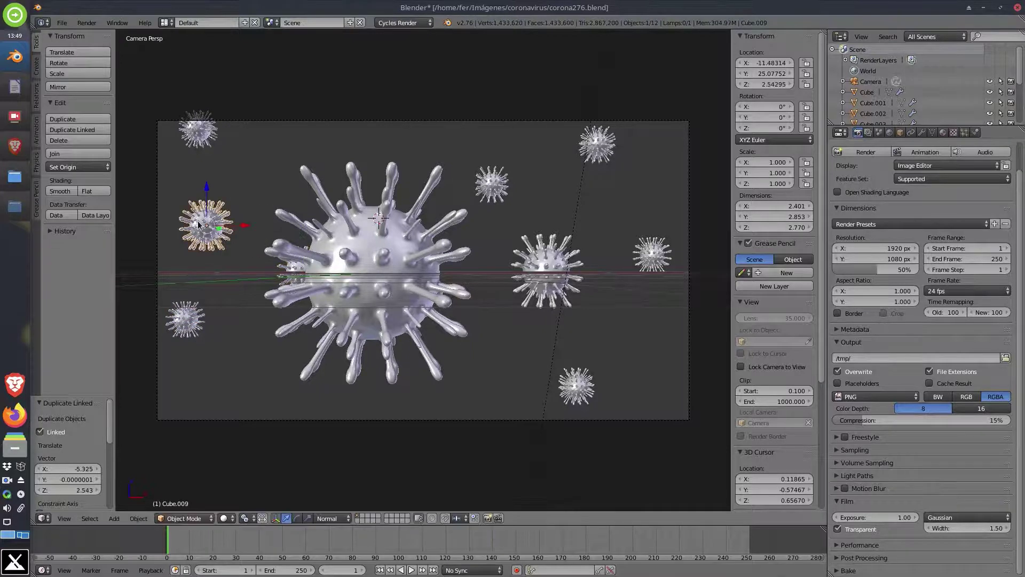
click(257, 379)
key(alt+d)
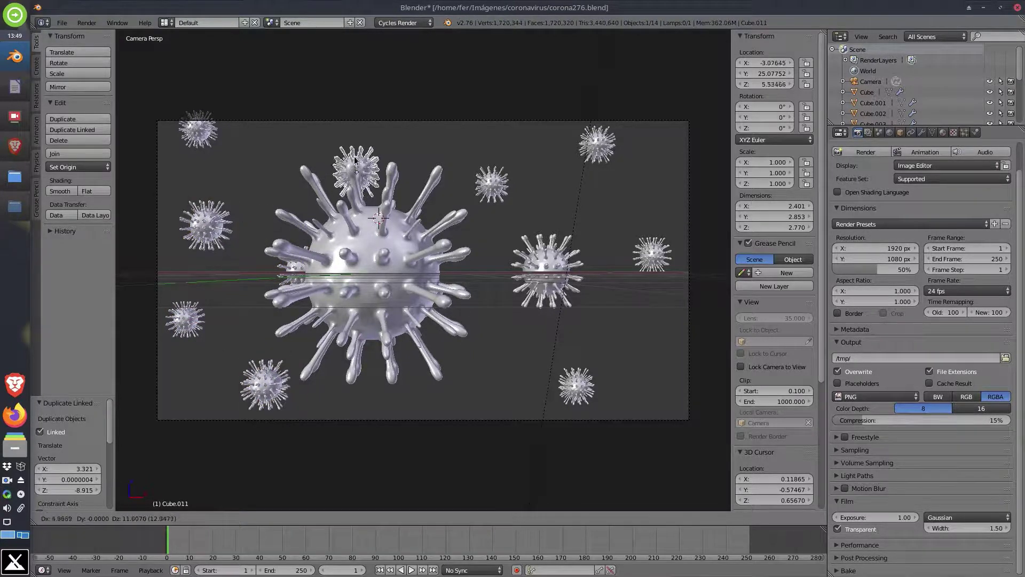
click(363, 119)
Step: Make three linked duplicates of the copy nearest the original, placing them at the camera frame's upper right, bottom edge and lower-right corner
middle_drag(418, 252, 423, 271)
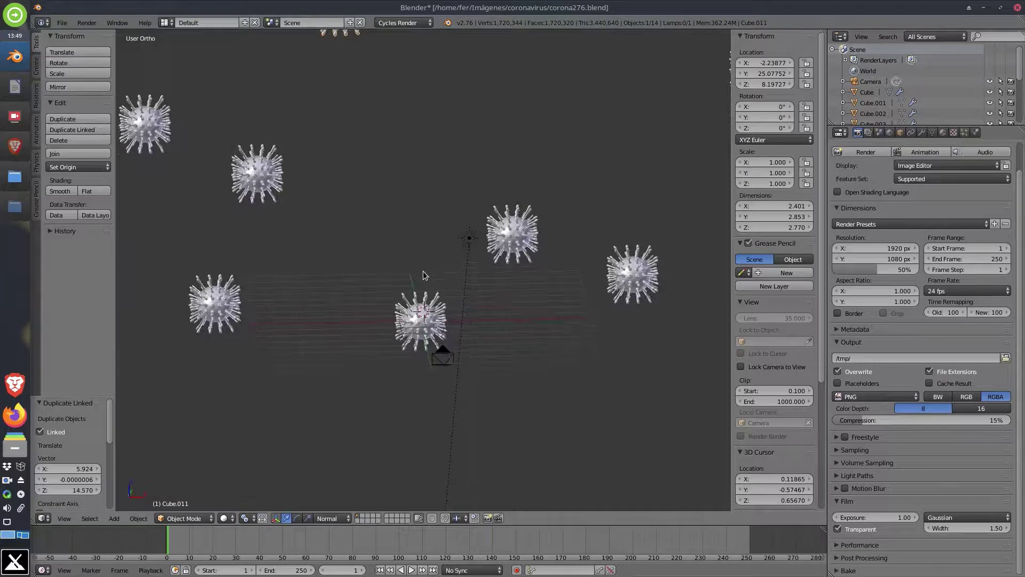
scroll(423, 275, down, 5)
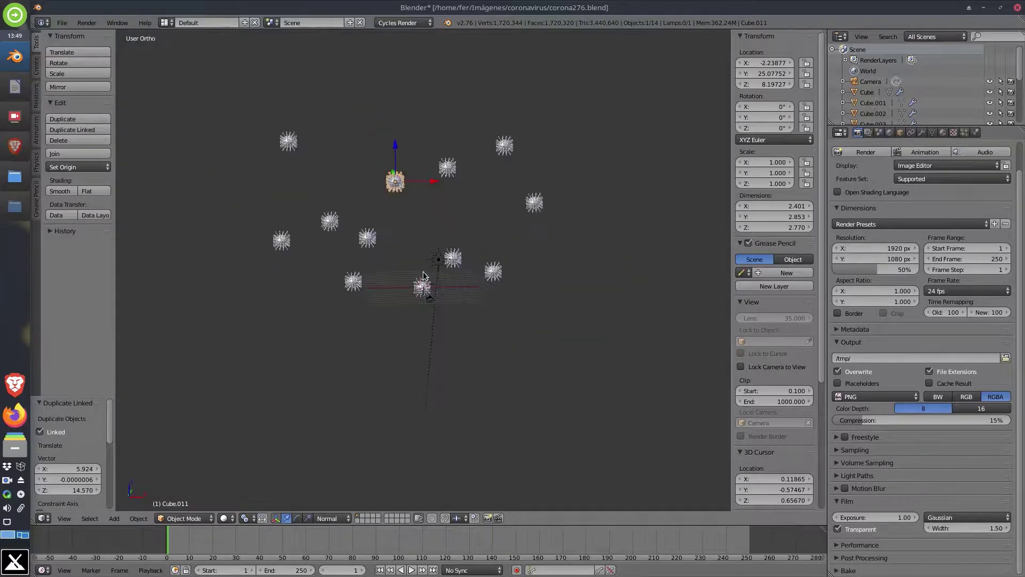
key(KP_7)
scroll(502, 235, down, 2)
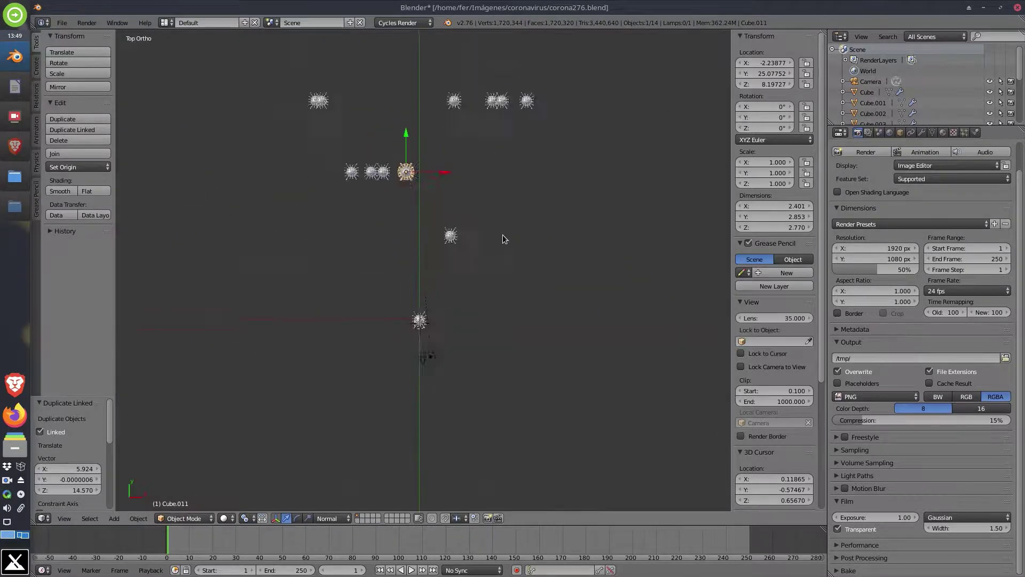
right_click(441, 241)
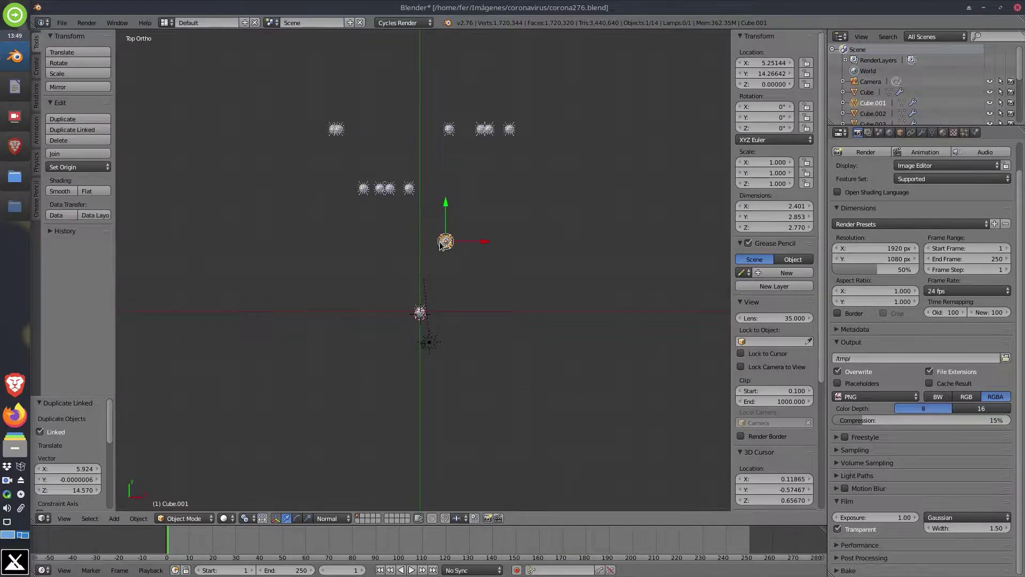
key(KP_0)
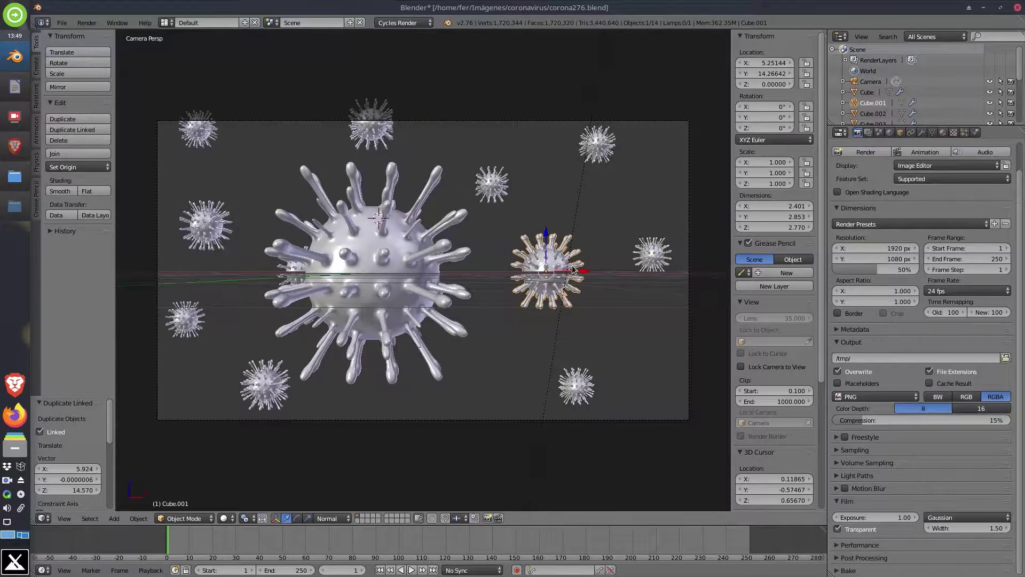
key(alt+d)
click(667, 166)
key(alt+d)
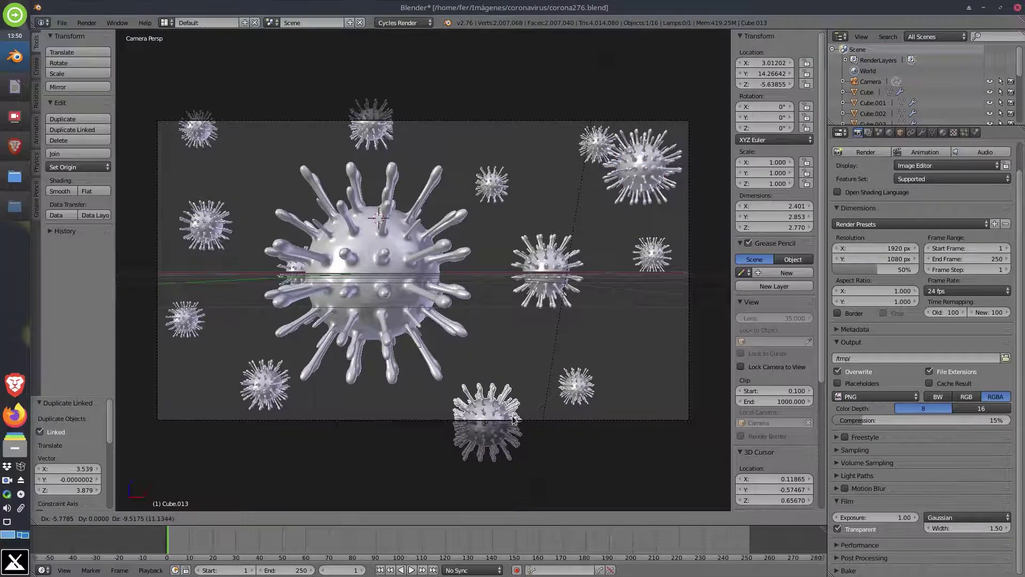
click(512, 419)
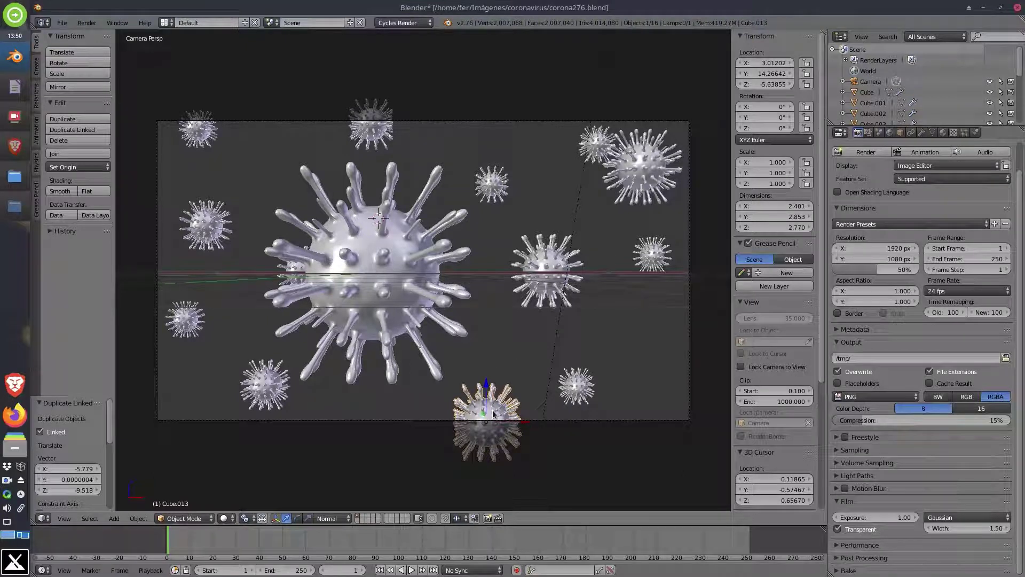
key(alt+d)
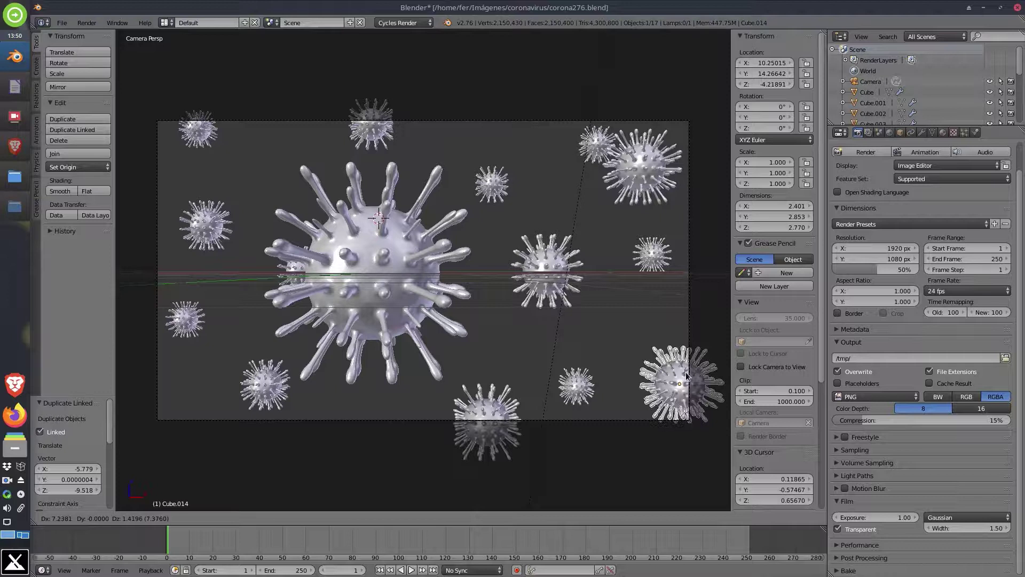
click(687, 375)
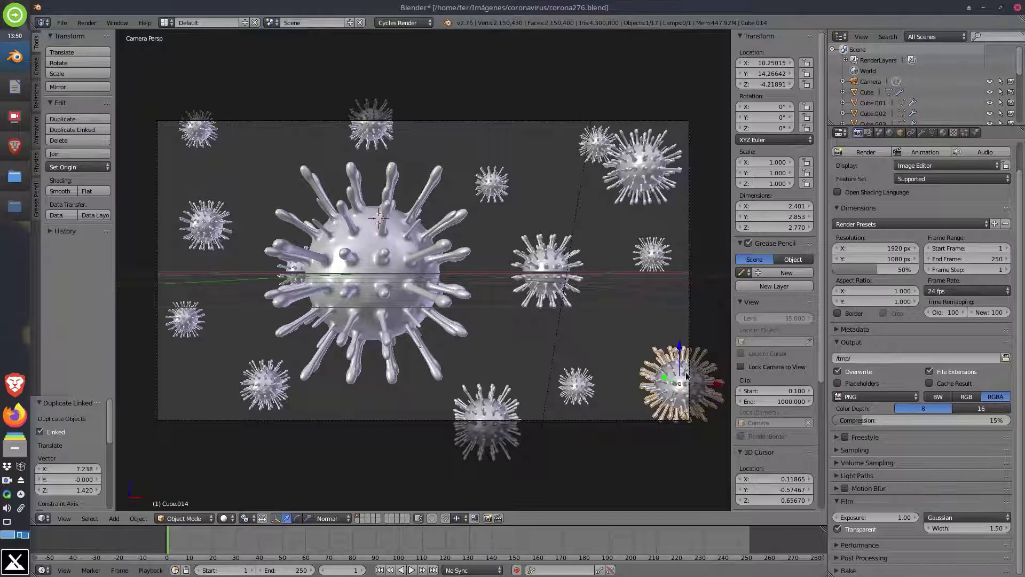
Step: Make three linked duplicates of the small virus at the large virus's upper right, placing them at the frame's top edge, upper left and lower-left corner
right_click(491, 181)
key(alt+d)
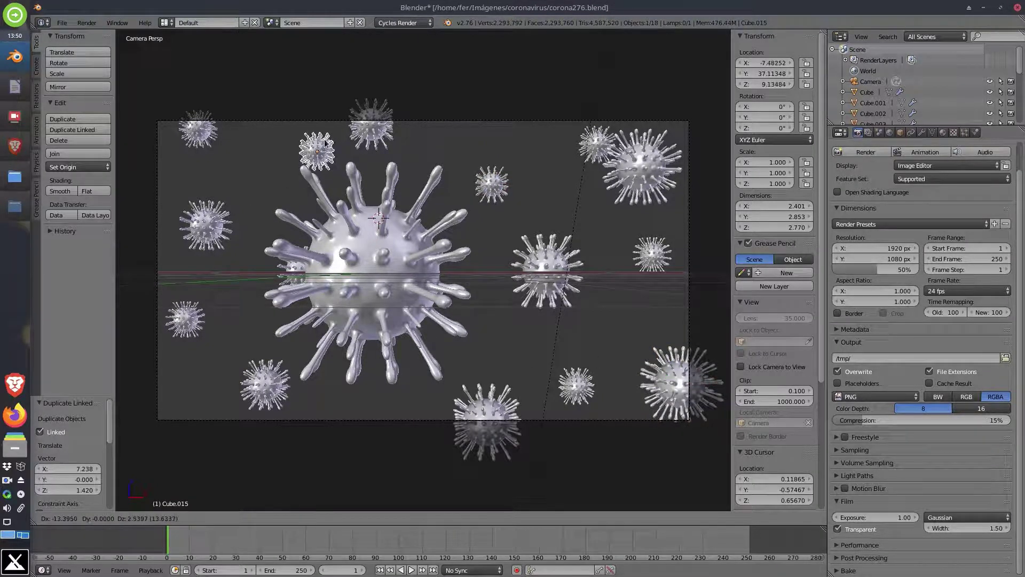
click(347, 133)
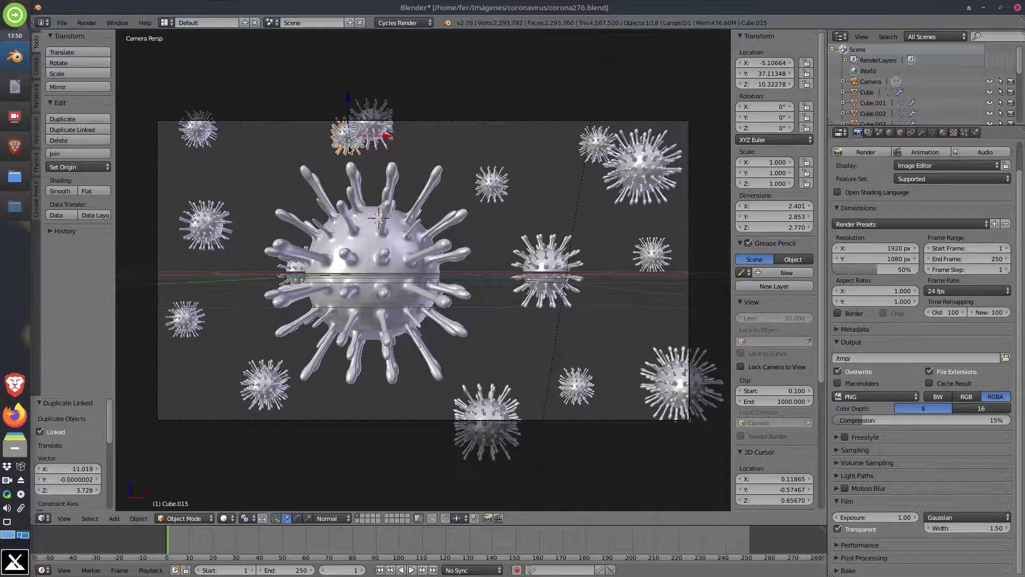
key(alt+d)
click(251, 171)
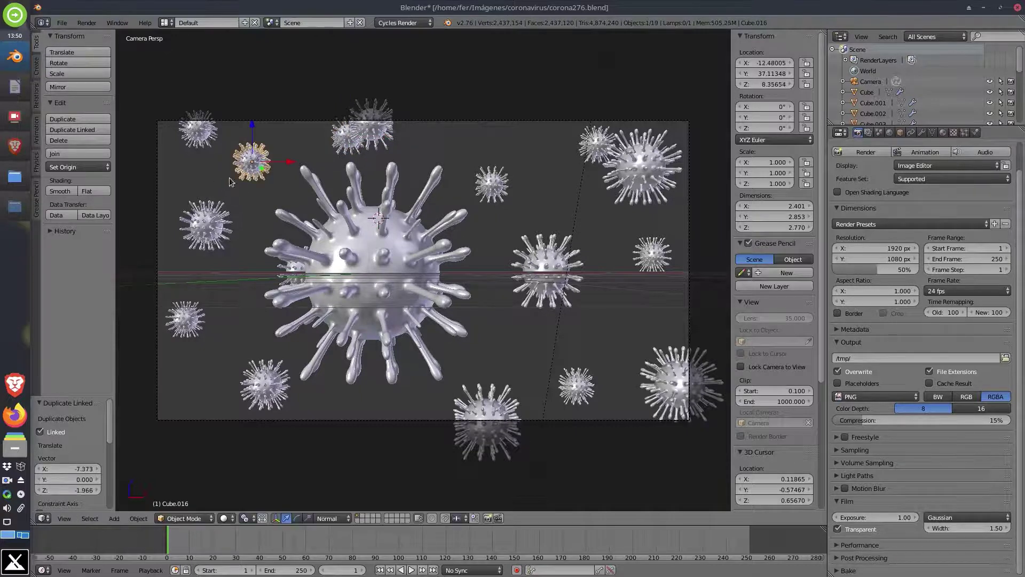
key(alt+d)
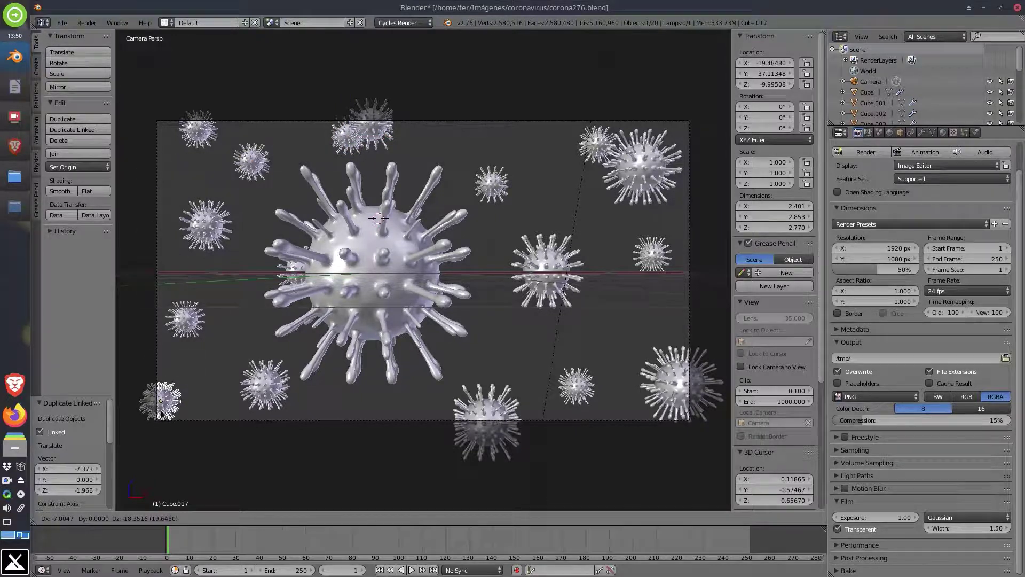
click(160, 401)
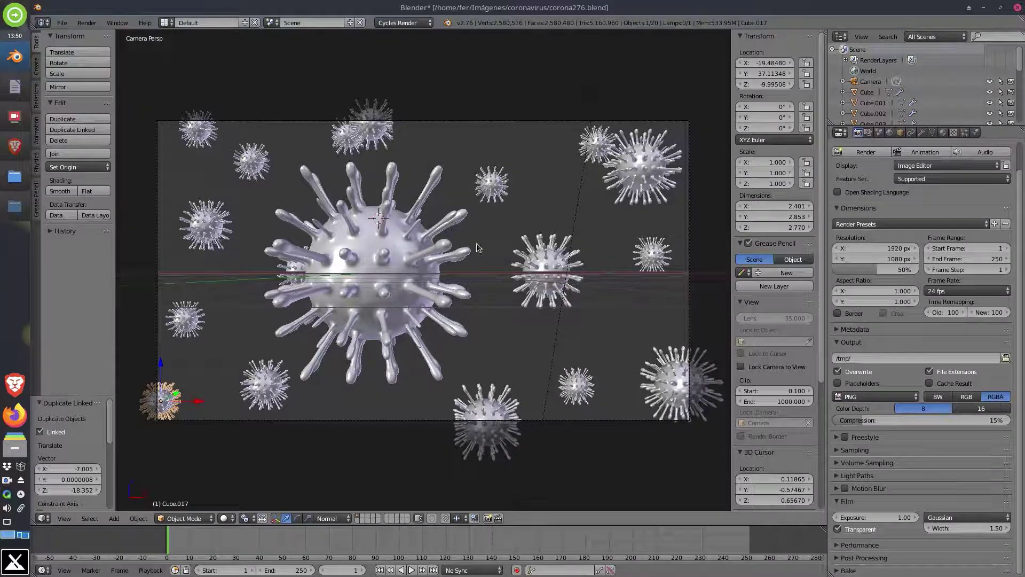
Step: Set the camera's depth of field to focus on the large central virus
click(867, 83)
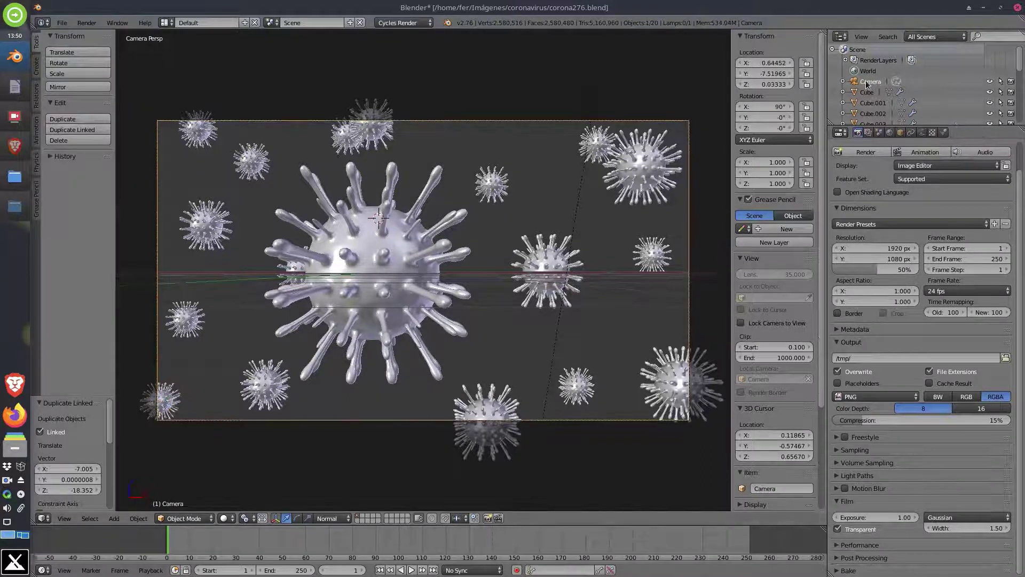
click(921, 132)
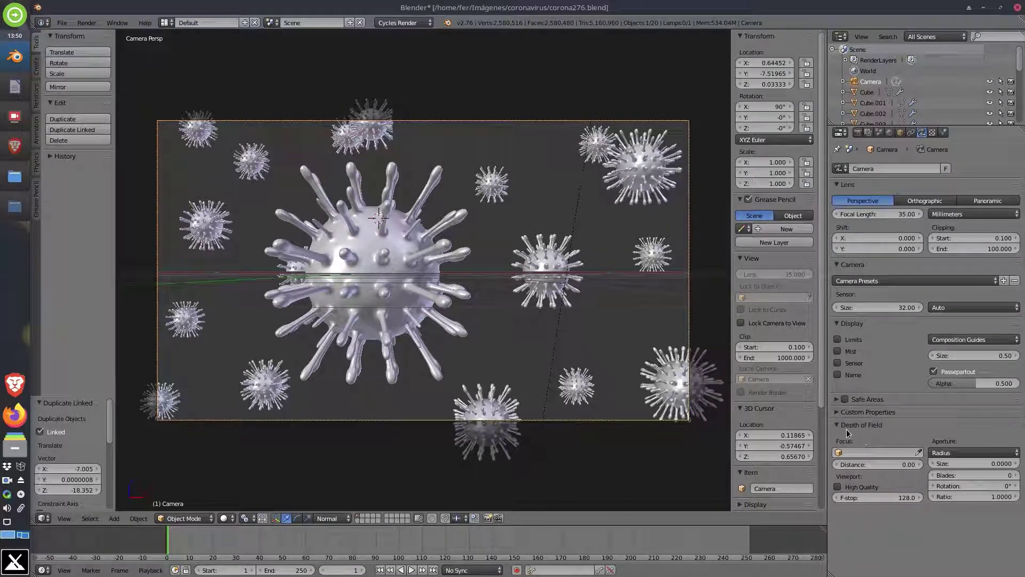
click(920, 453)
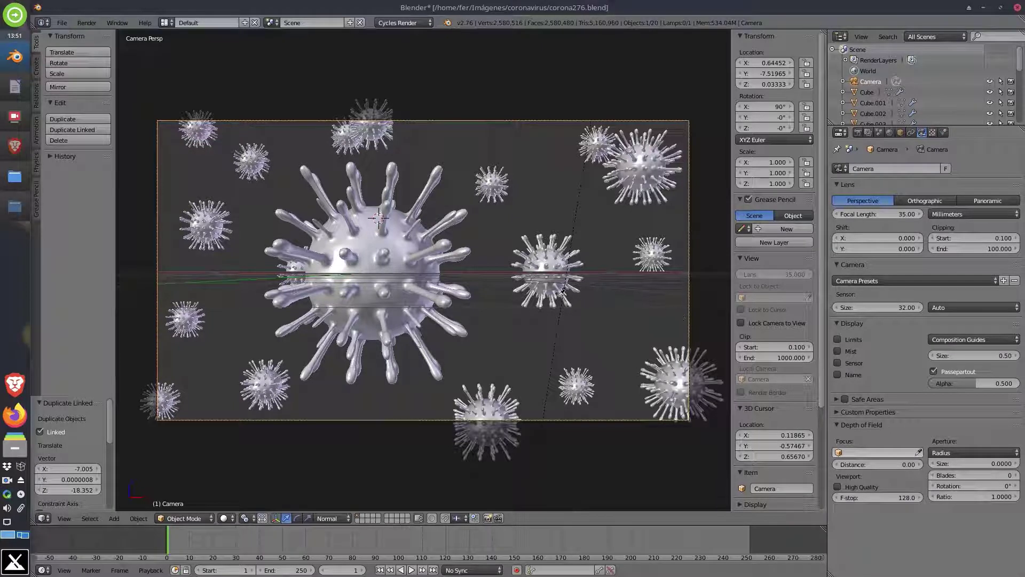
click(392, 264)
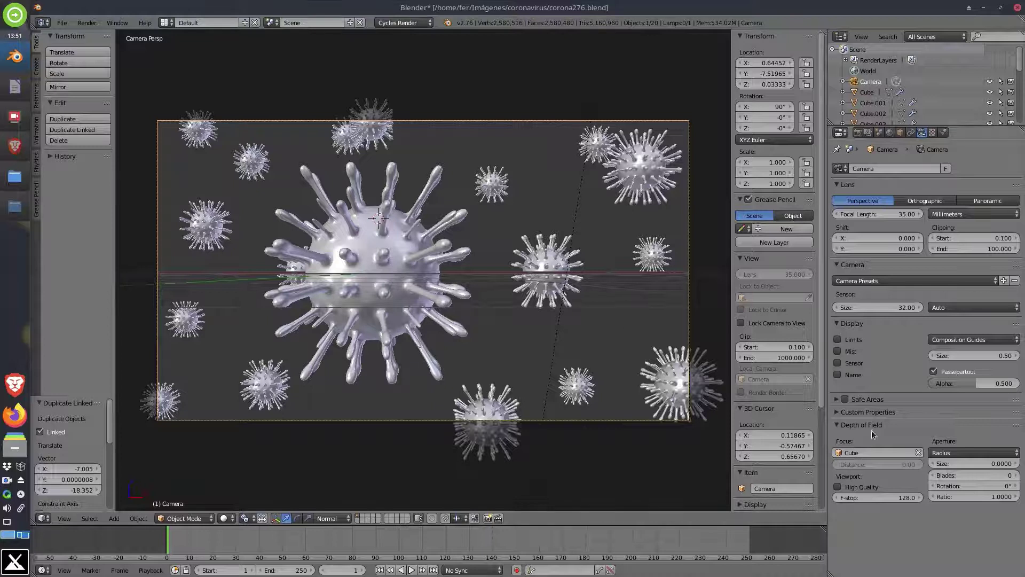
Step: Set the camera's aperture size to 0.01 and preview the depth of field in rendered shading
click(953, 464)
text(0)
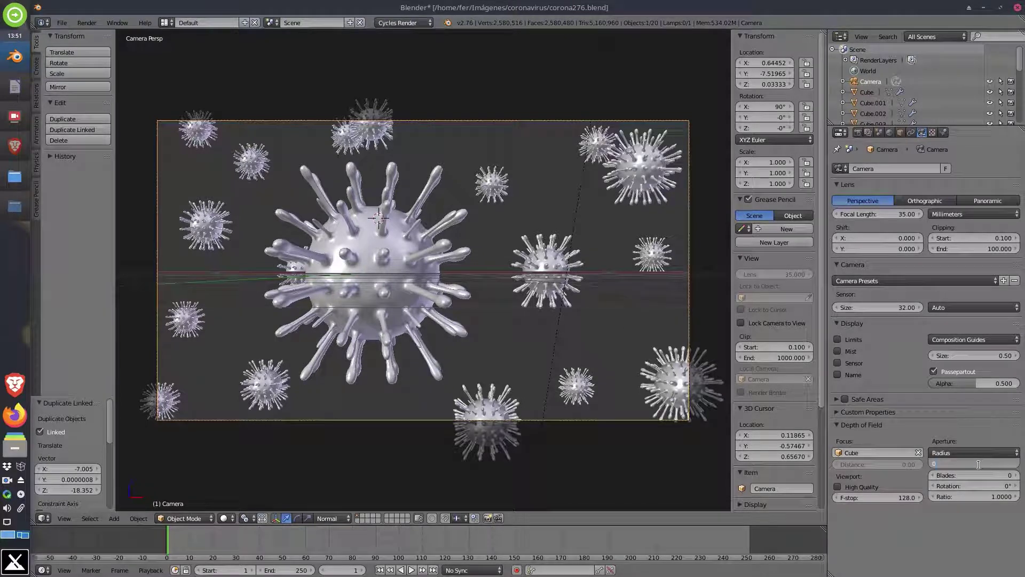
key(Return)
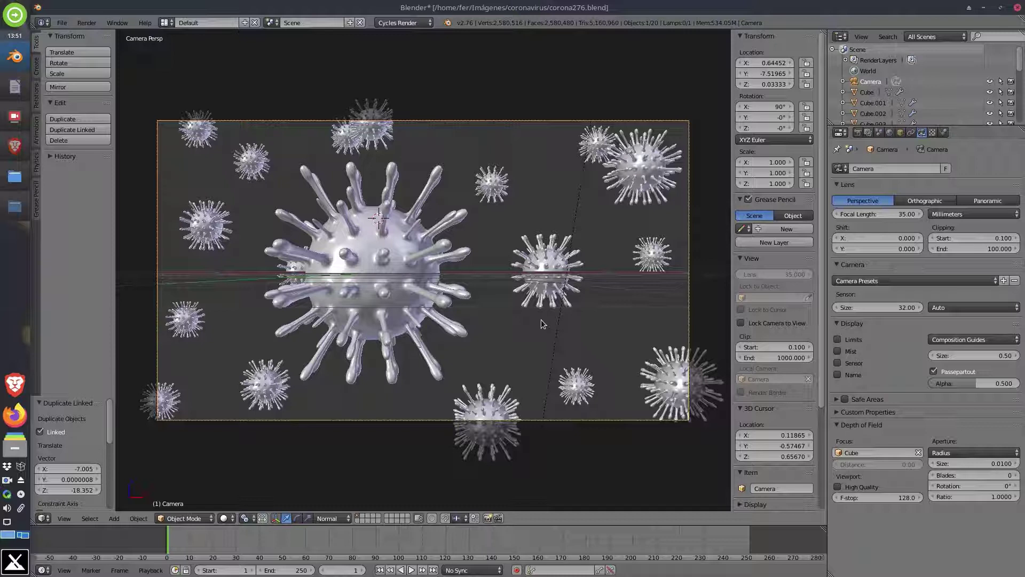
key(shift+z)
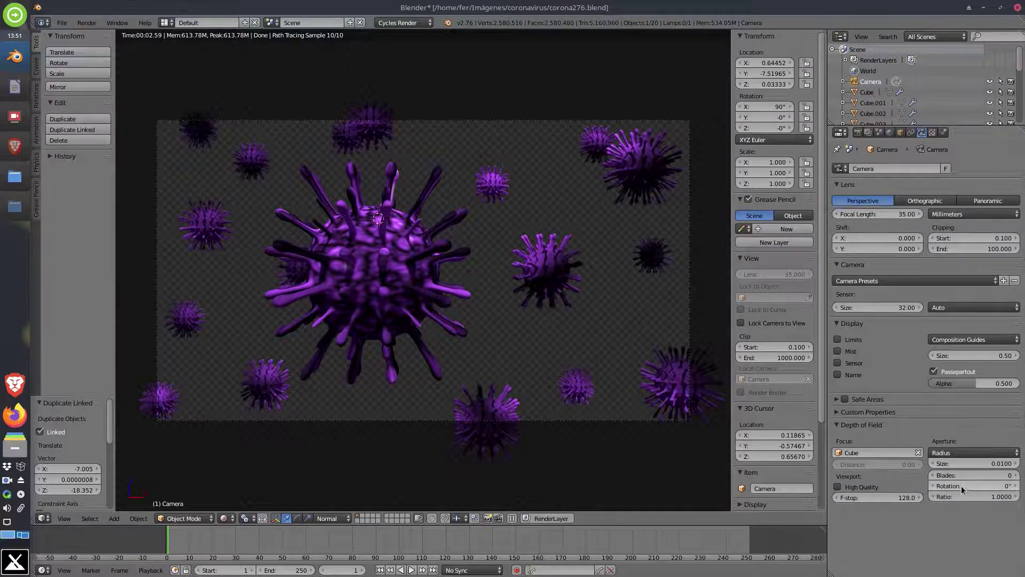
Step: Try an aperture size of 0.1 for a stronger background blur
click(987, 463)
text(0.01)
text(0)
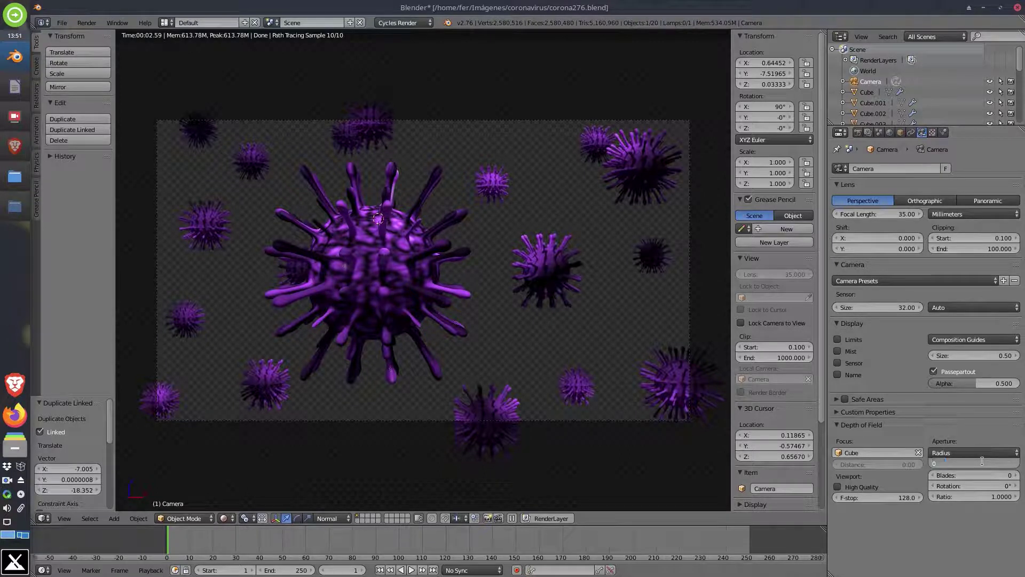
text(.1)
key(Return)
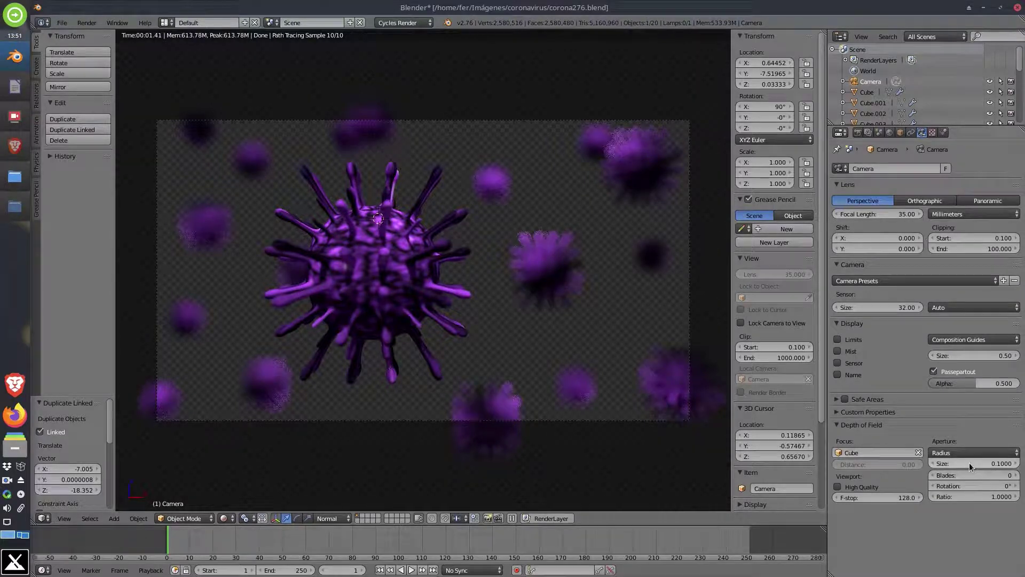
Step: Set the camera's aperture size to 0.05
click(968, 463)
text(0.)
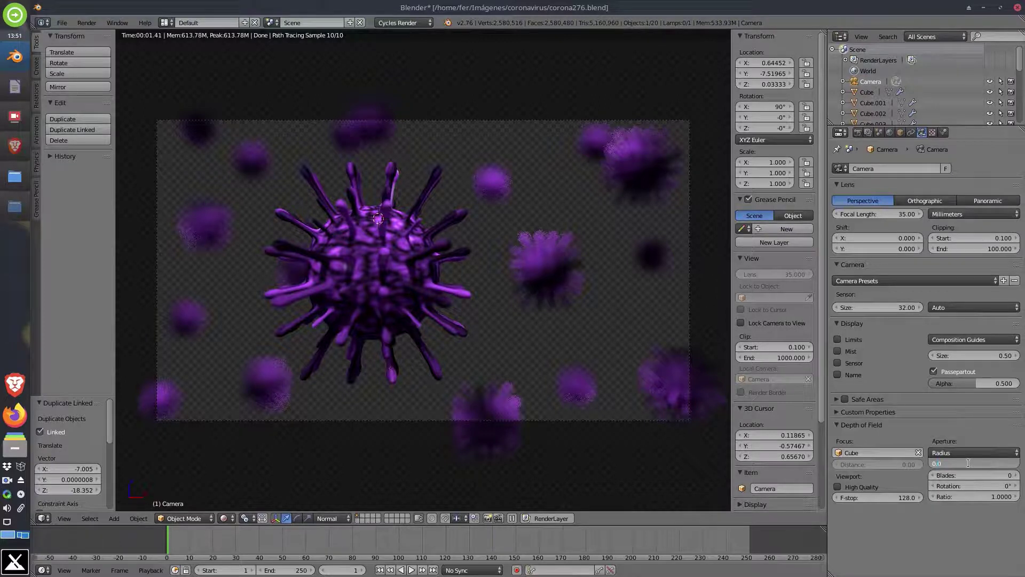
key(Return)
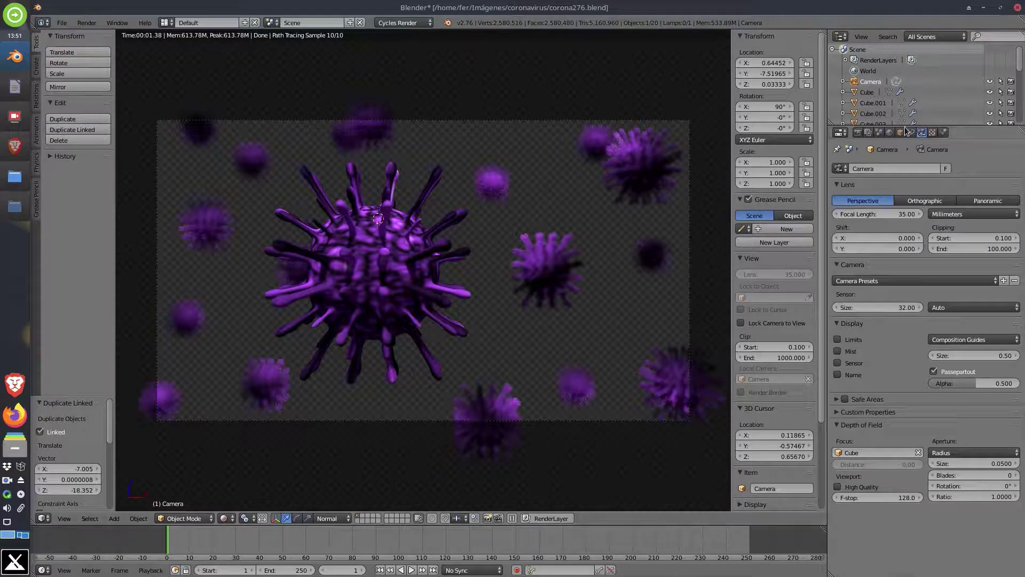
Step: Set the sun lamp's emission strength to 8
scroll(894, 106, down, 5)
scroll(893, 106, down, 3)
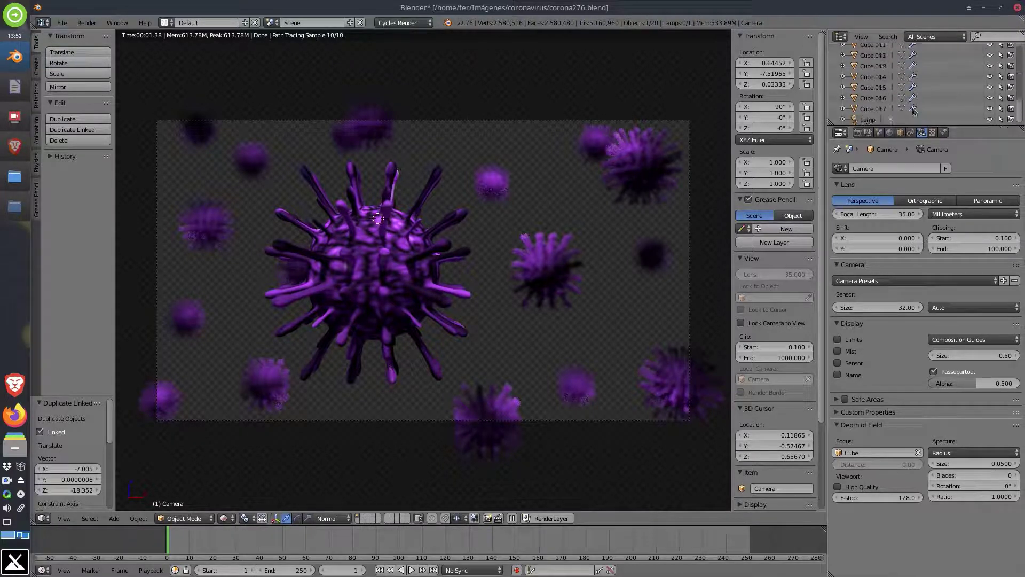
click(870, 118)
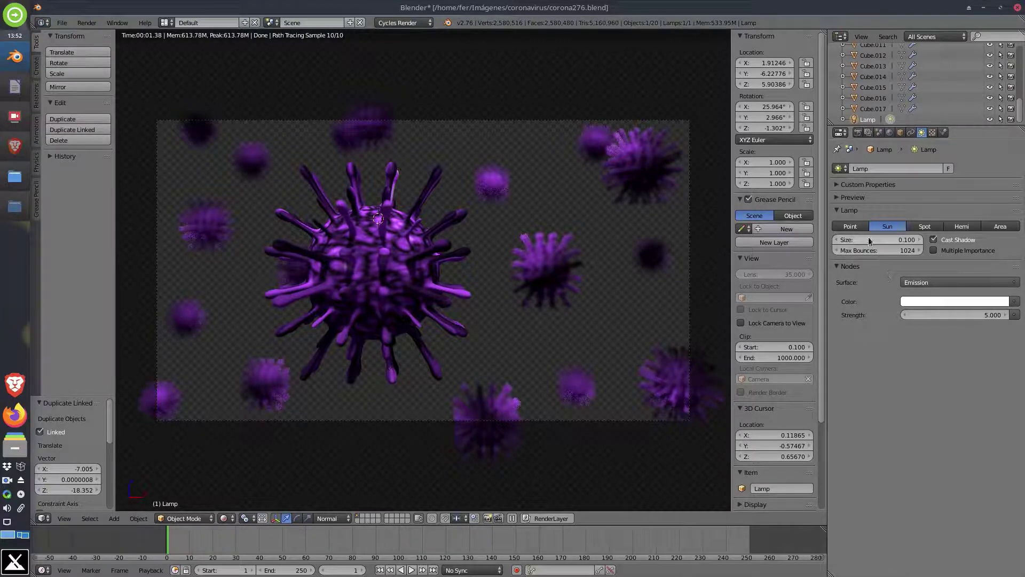
click(955, 316)
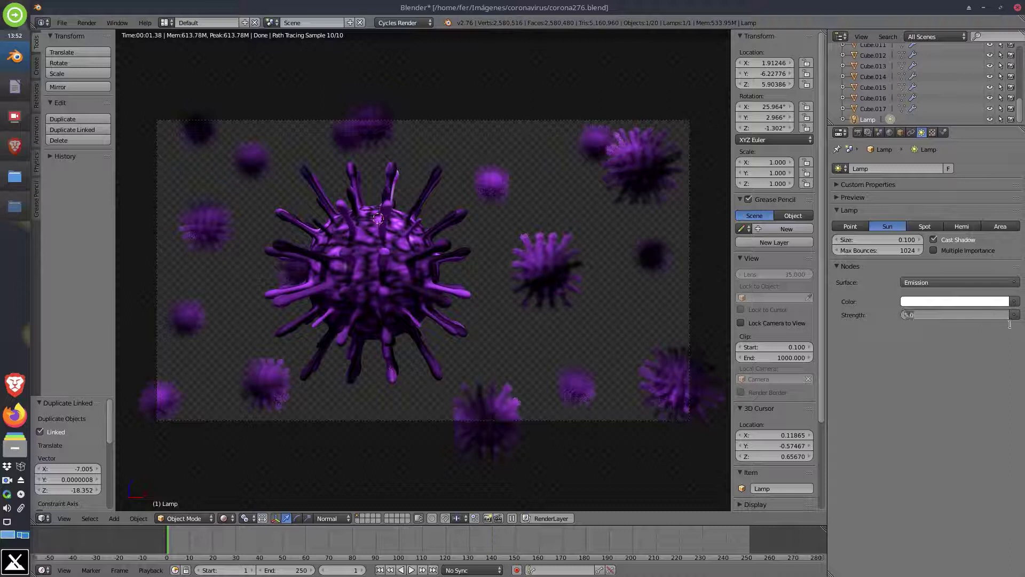
text(8)
key(Return)
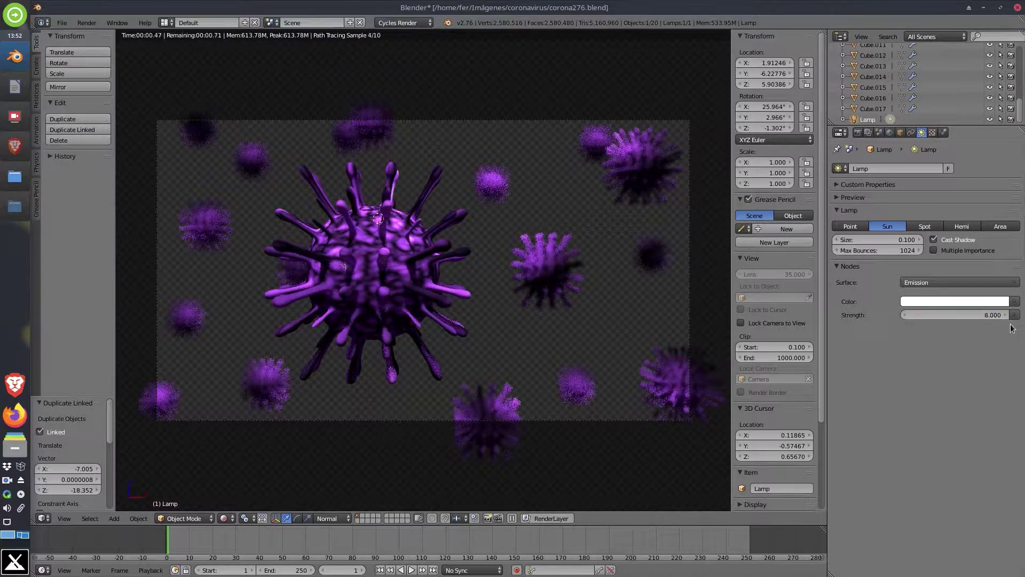
Step: Tint the sun lamp's light pale yellow-orange and save the scene over the existing corona276.blend file
click(934, 301)
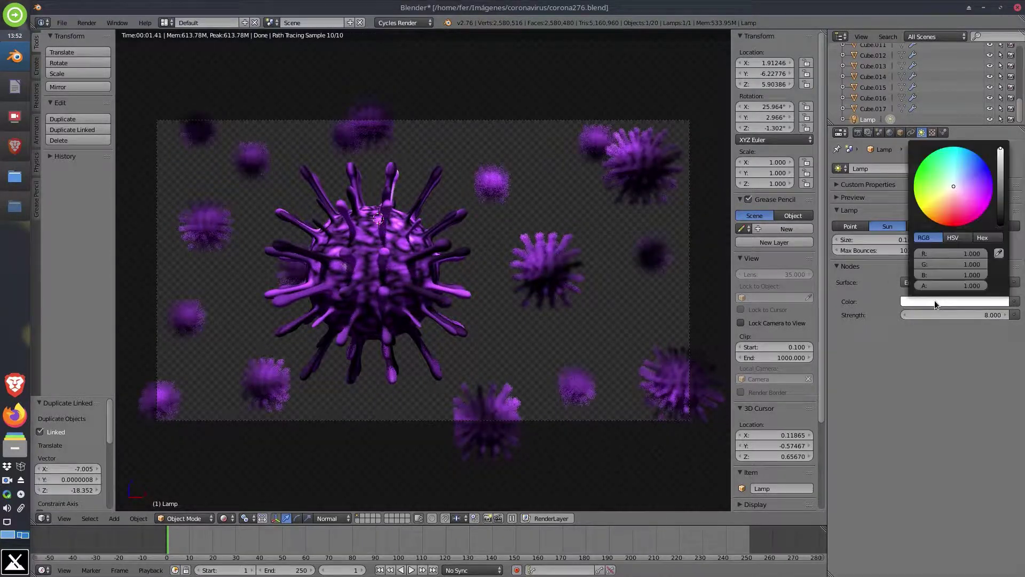
click(943, 201)
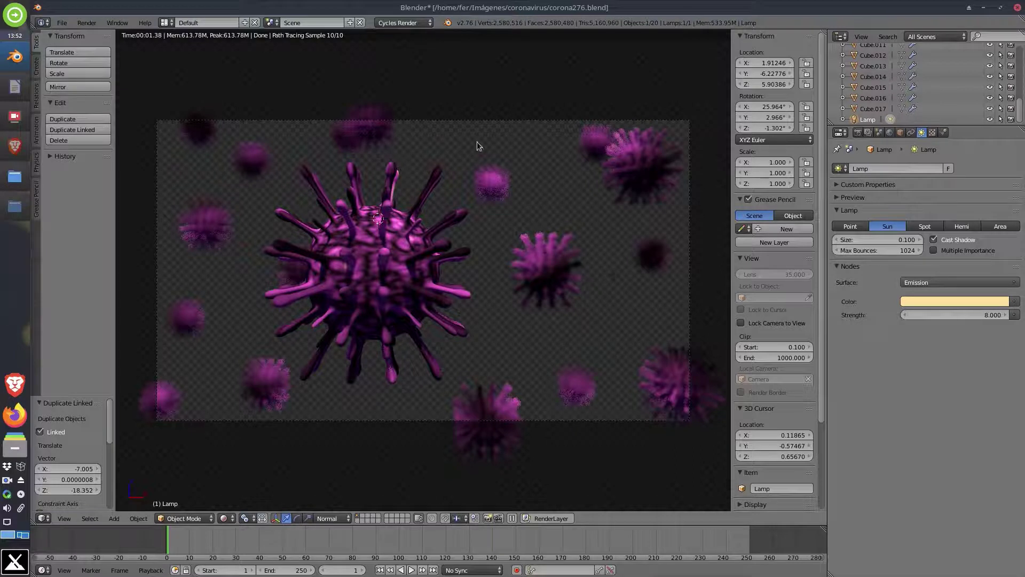
key(ctrl+s)
click(266, 135)
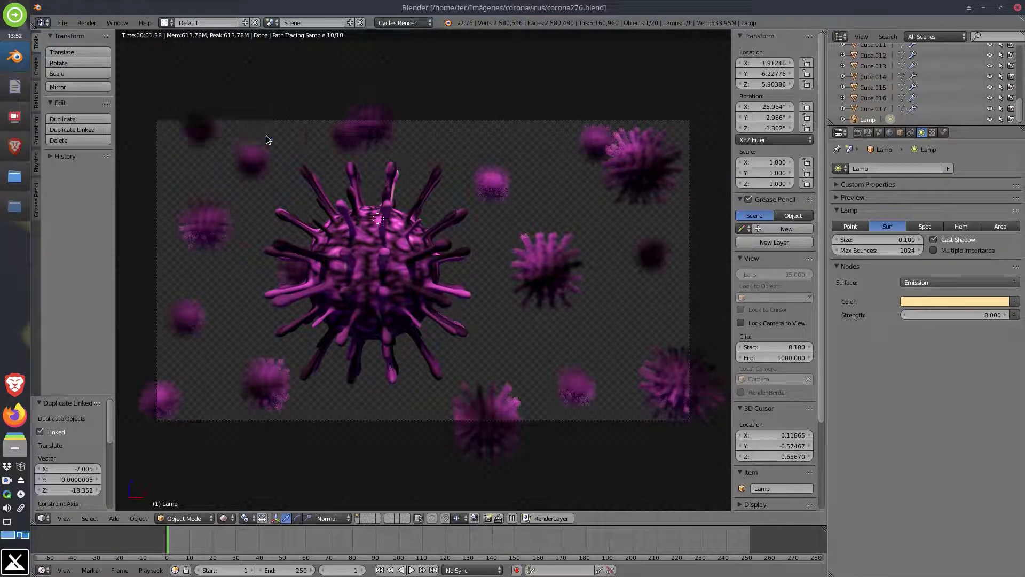
click(87, 23)
click(91, 35)
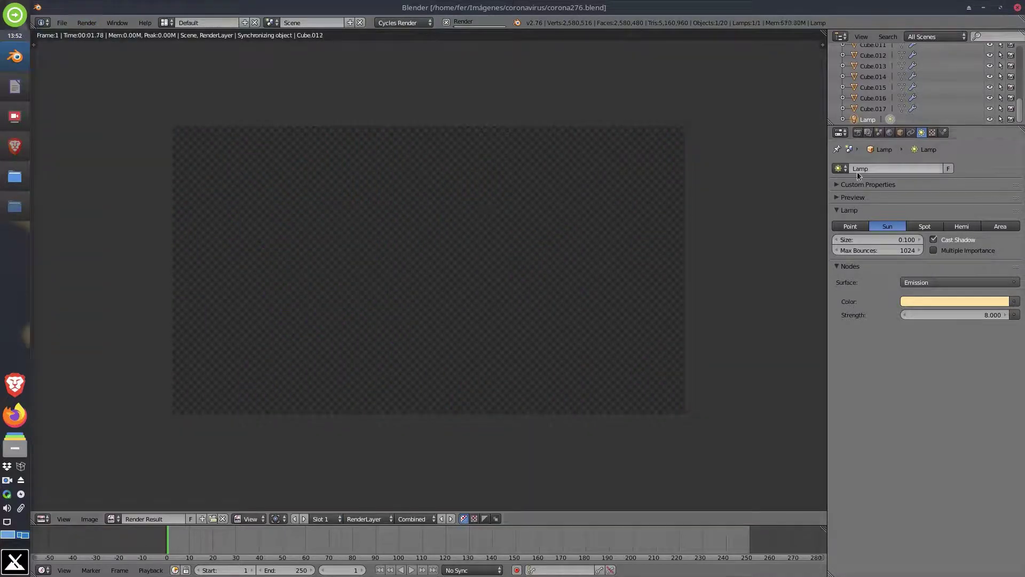
key(Escape)
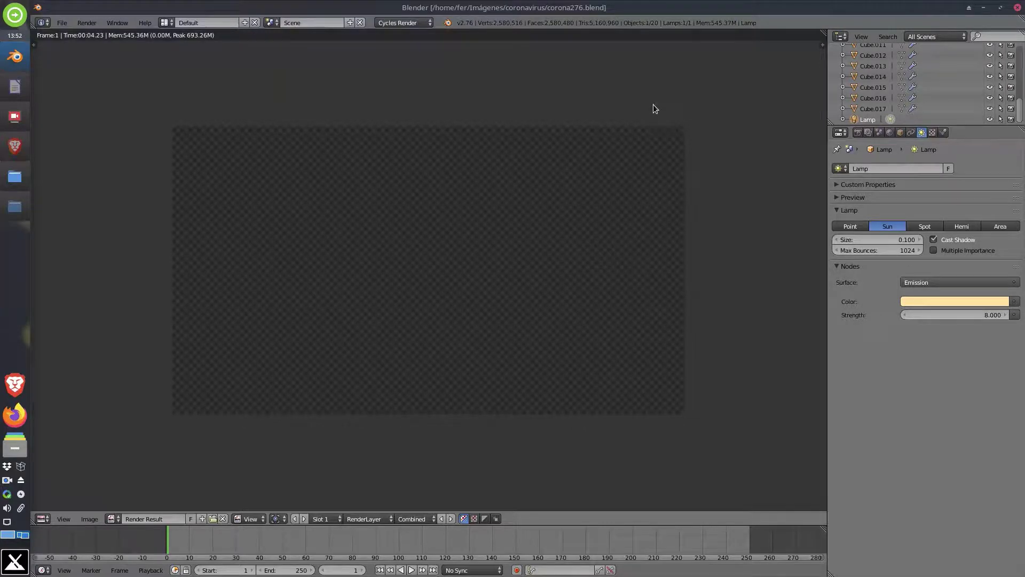
key(Escape)
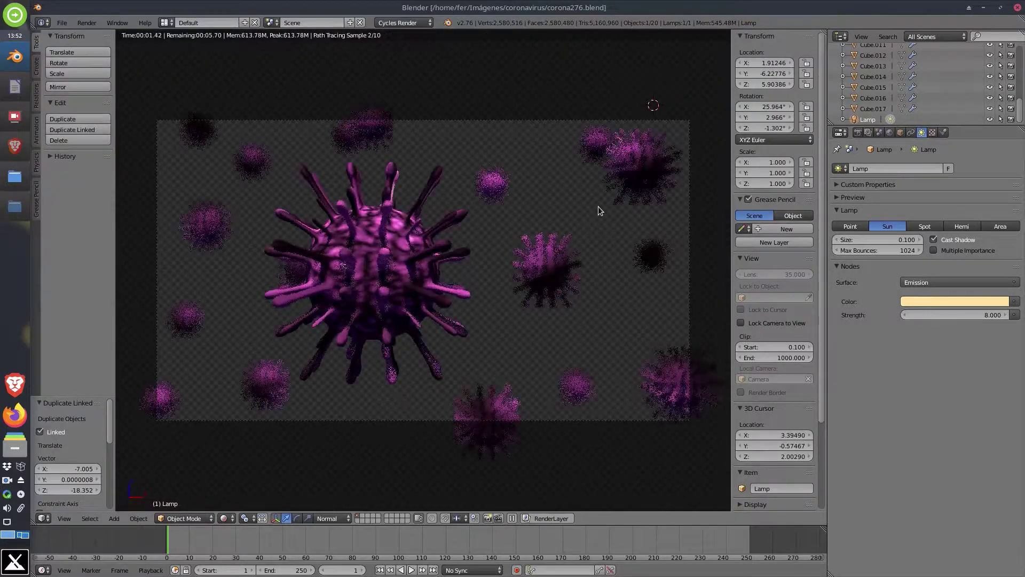
Step: Set the render resolution scale to 100% of 1920 × 1080 px and render the image
click(858, 132)
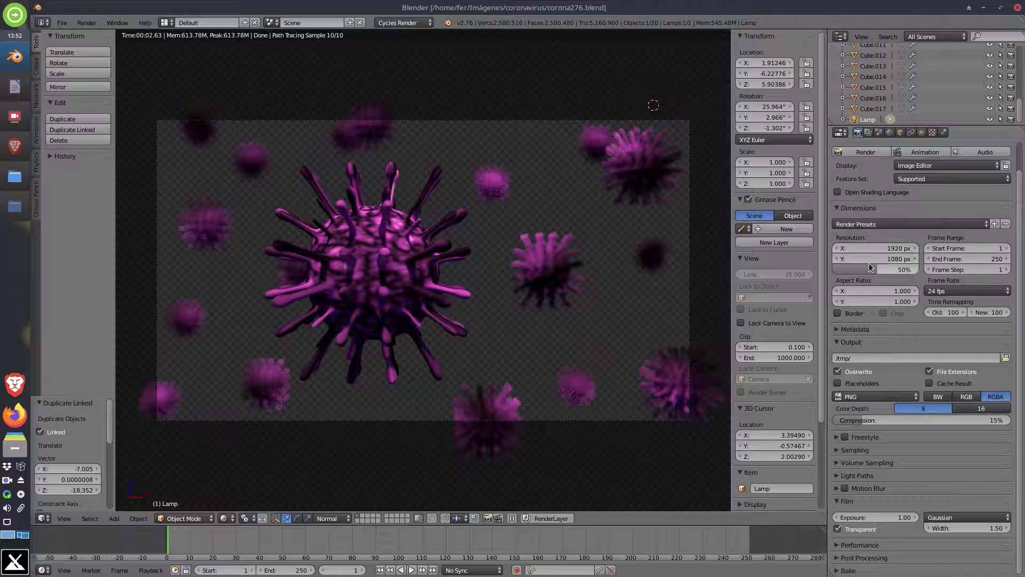
drag(878, 270, 919, 272)
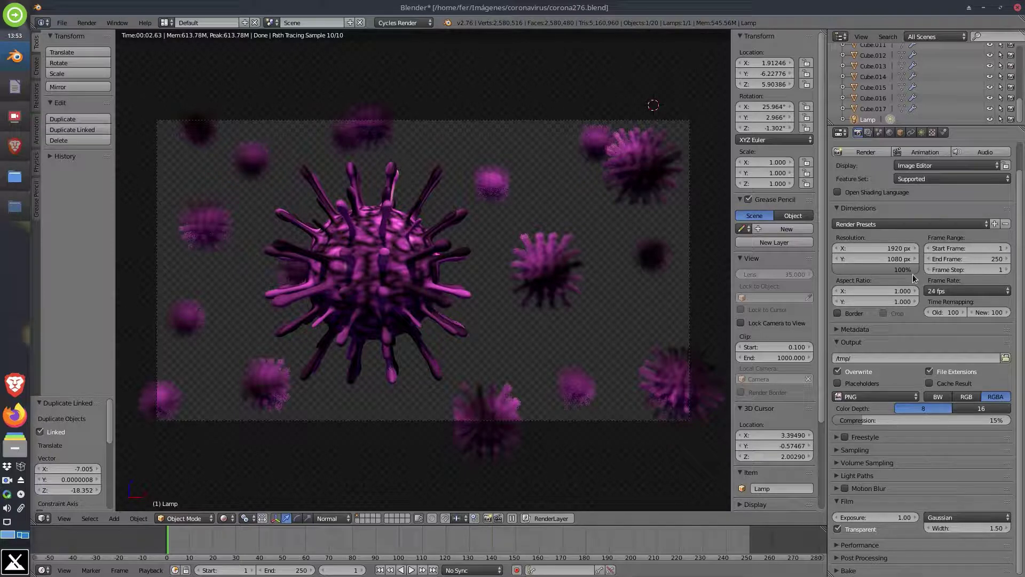
scroll(912, 274, up, 2)
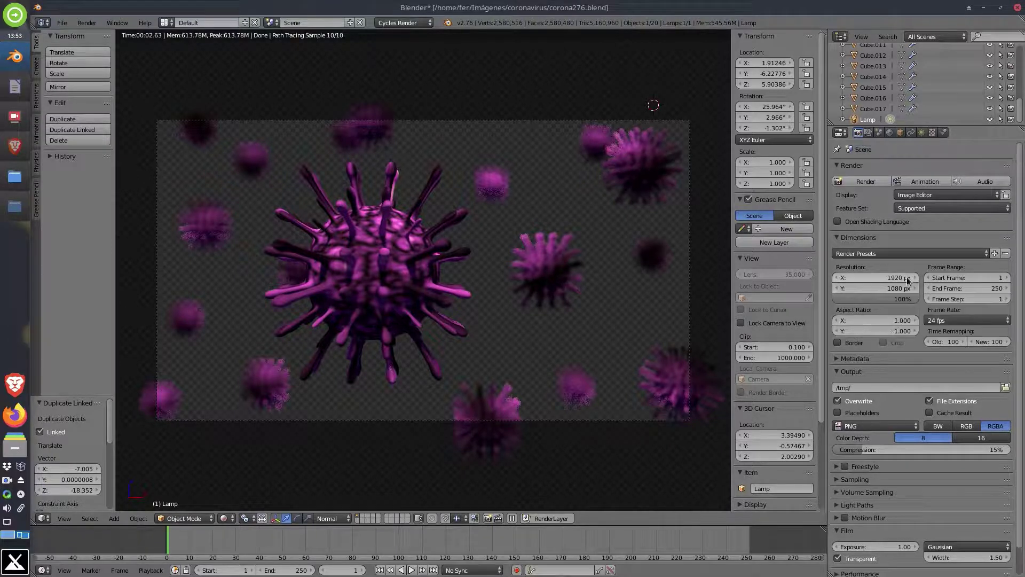
click(87, 23)
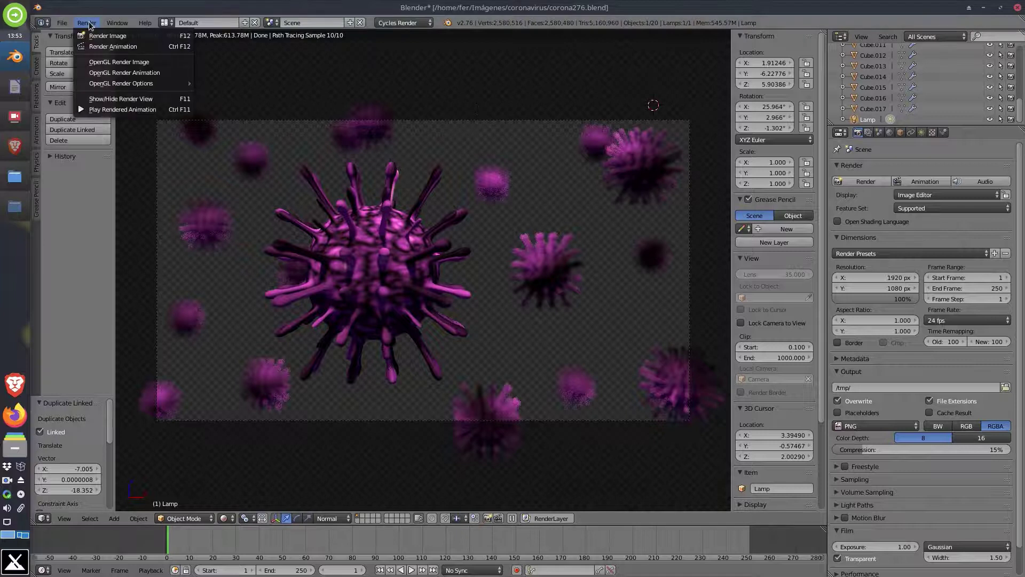
click(91, 36)
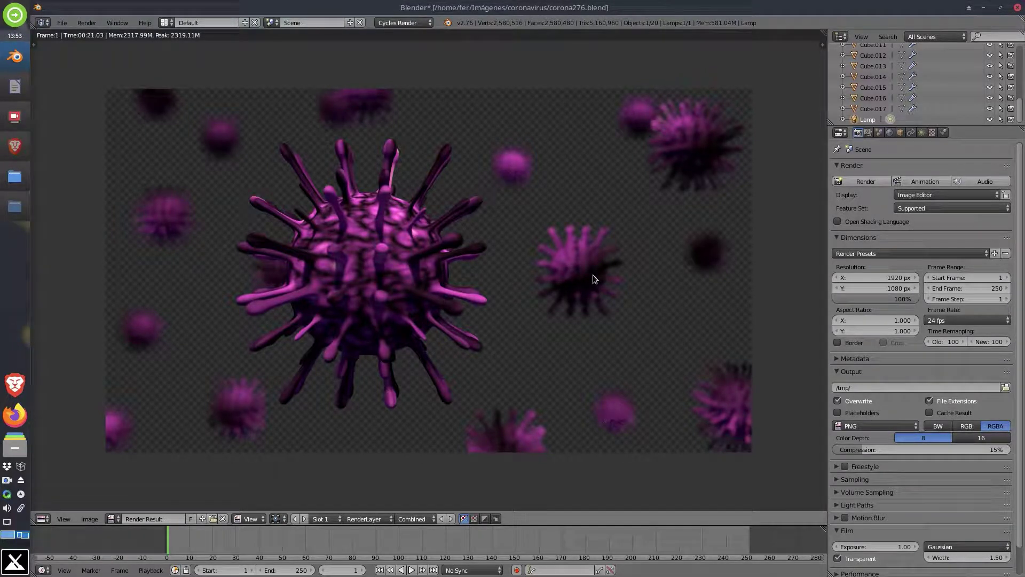
Step: Save the rendered image as virus276.png in the coronavirus folder
click(88, 519)
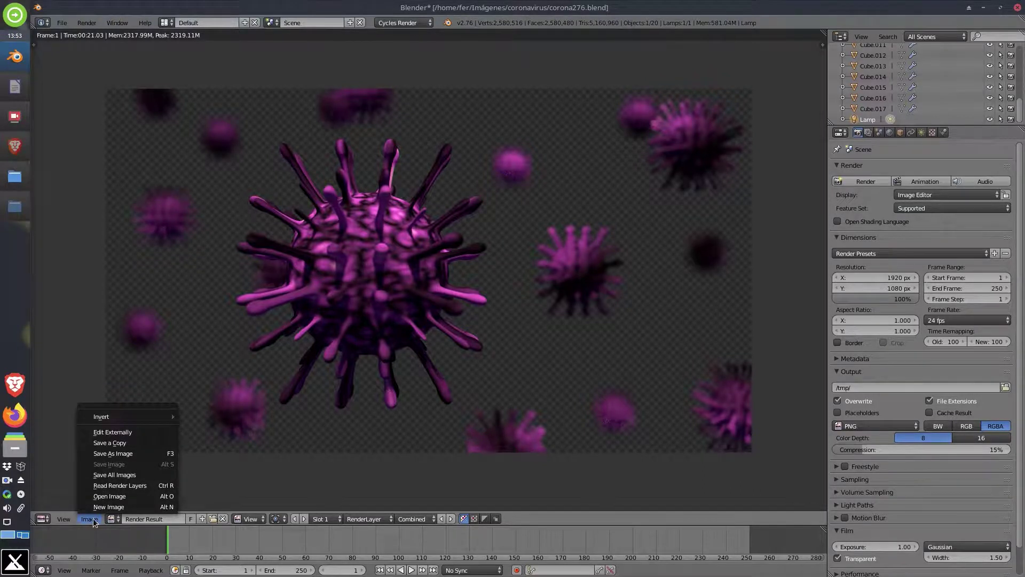
click(134, 455)
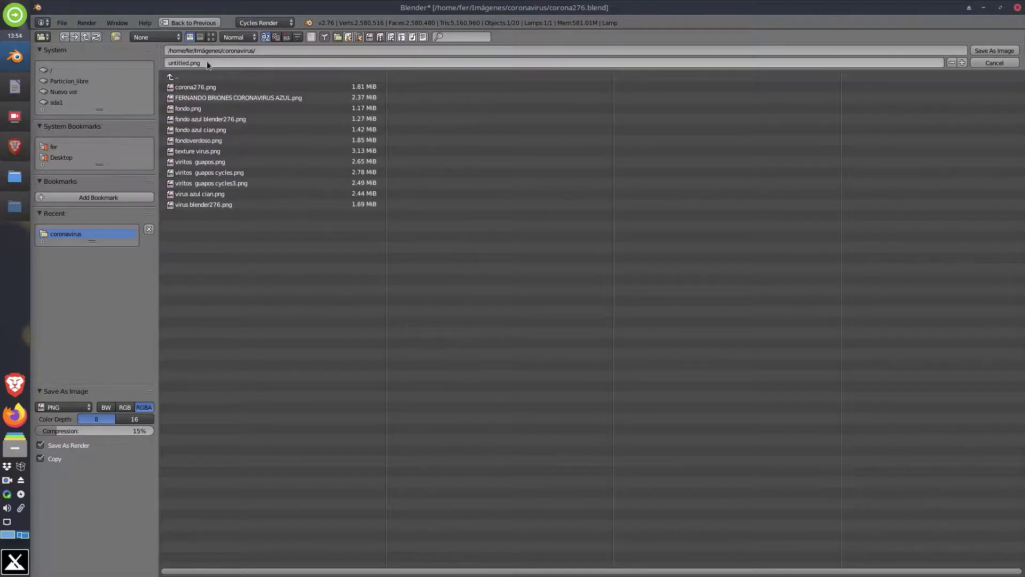
click(176, 63)
double_click(176, 63)
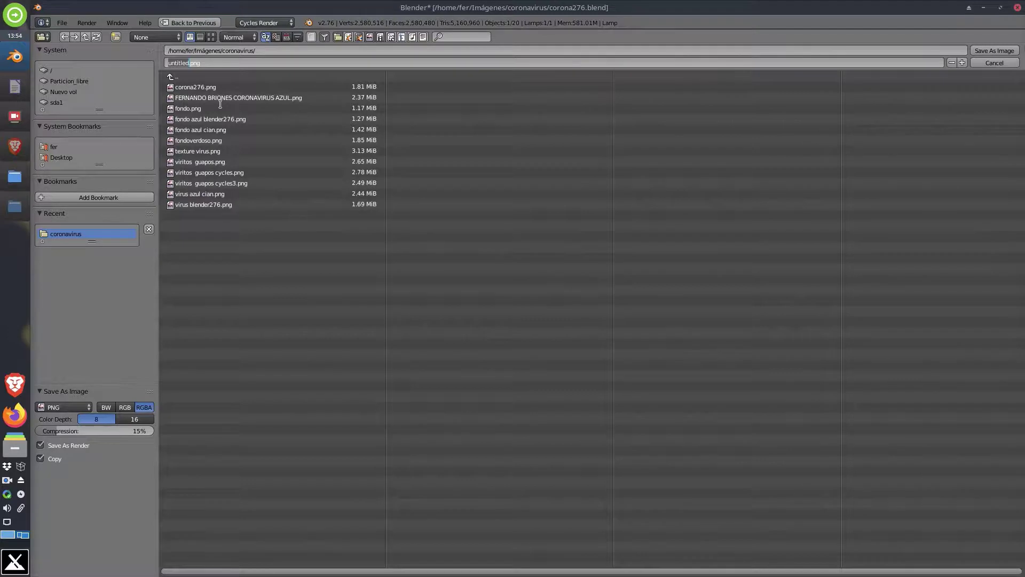
text(virus276)
key(Return)
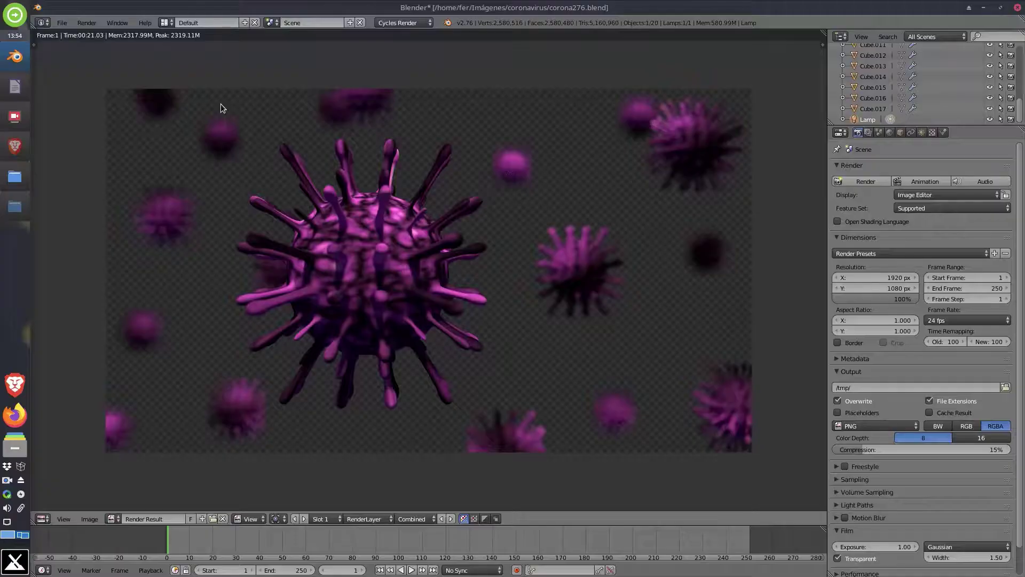
Step: Save the scene over the existing corona276.blend, then close Blender and switch to the coronavirus folder in the file manager
key(ctrl+s)
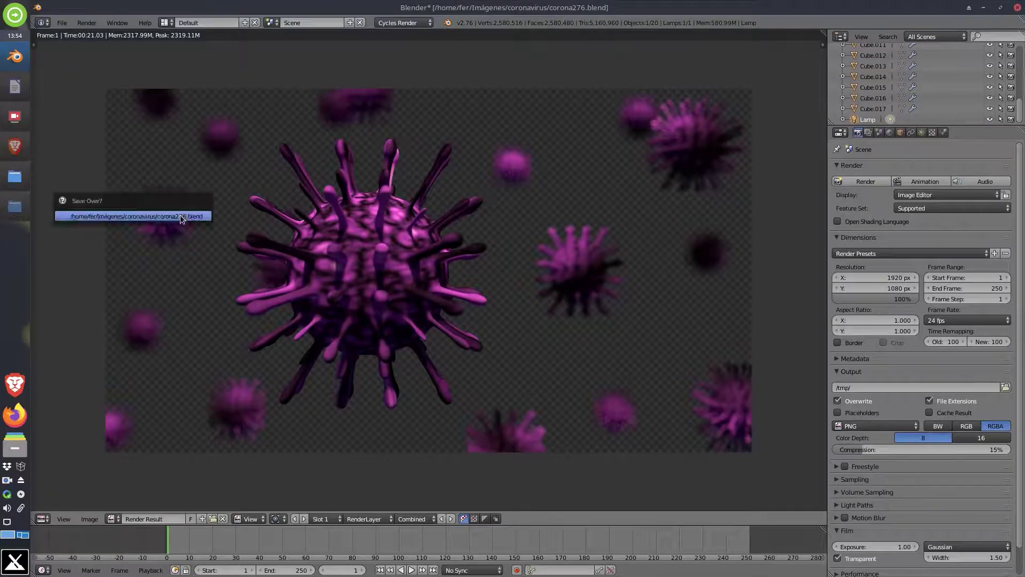
click(181, 215)
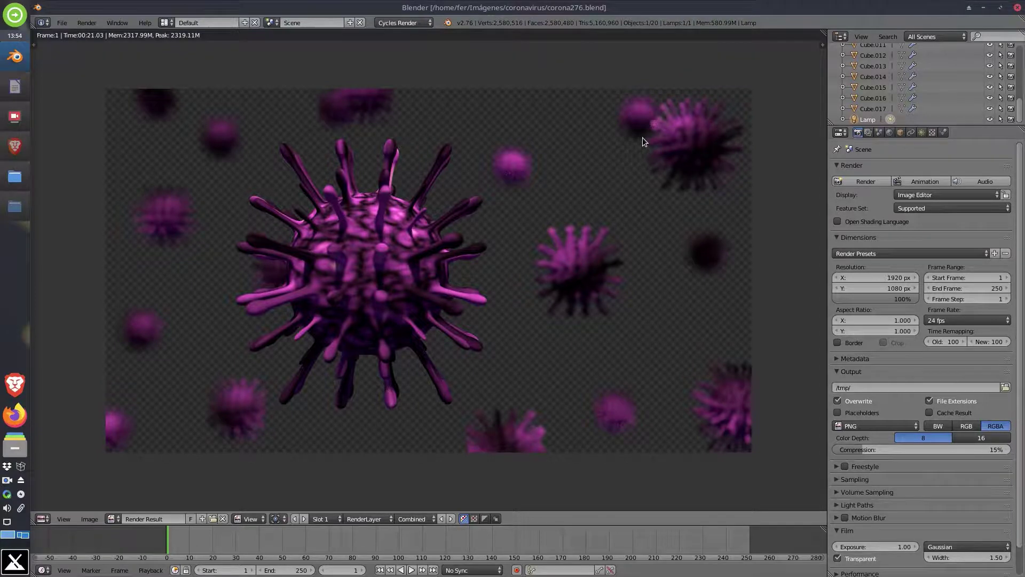
click(1016, 8)
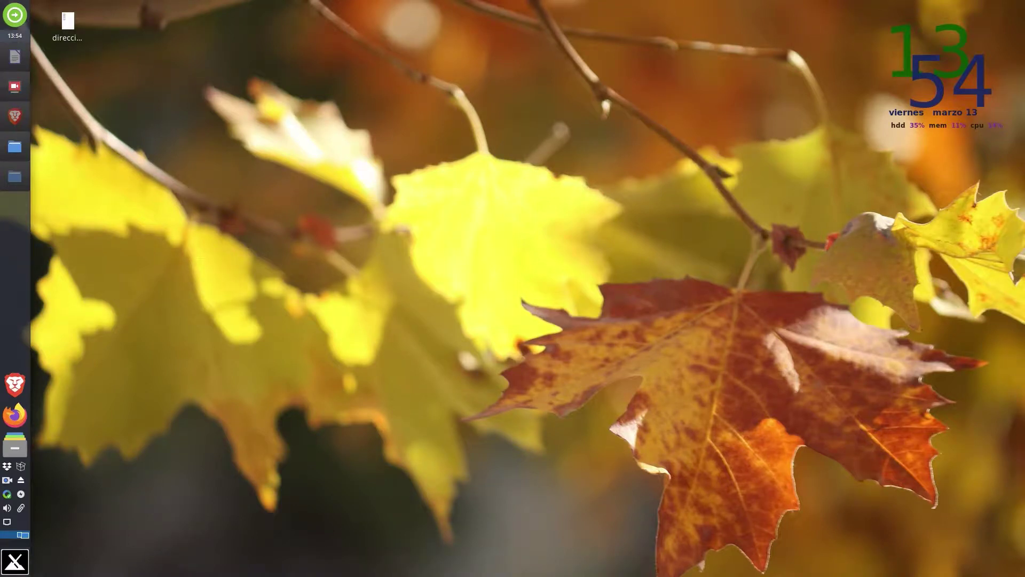
click(15, 146)
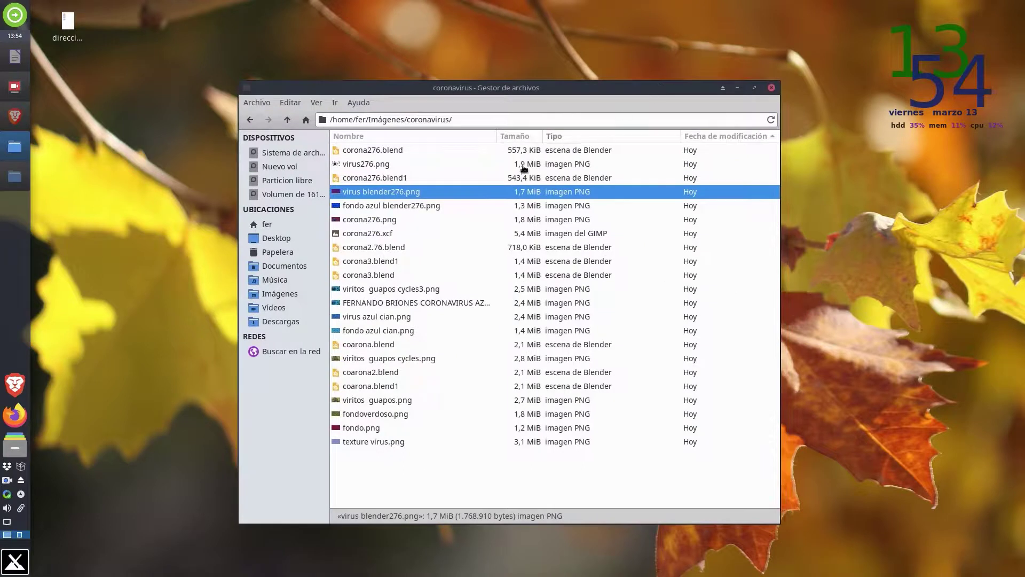
right_click(376, 196)
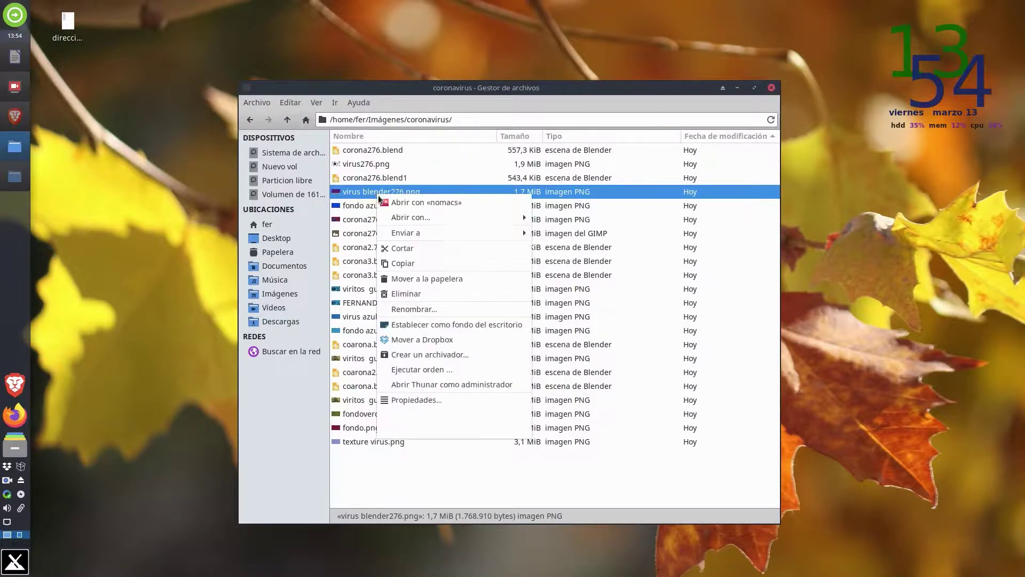
mouse_move(389, 217)
click(598, 217)
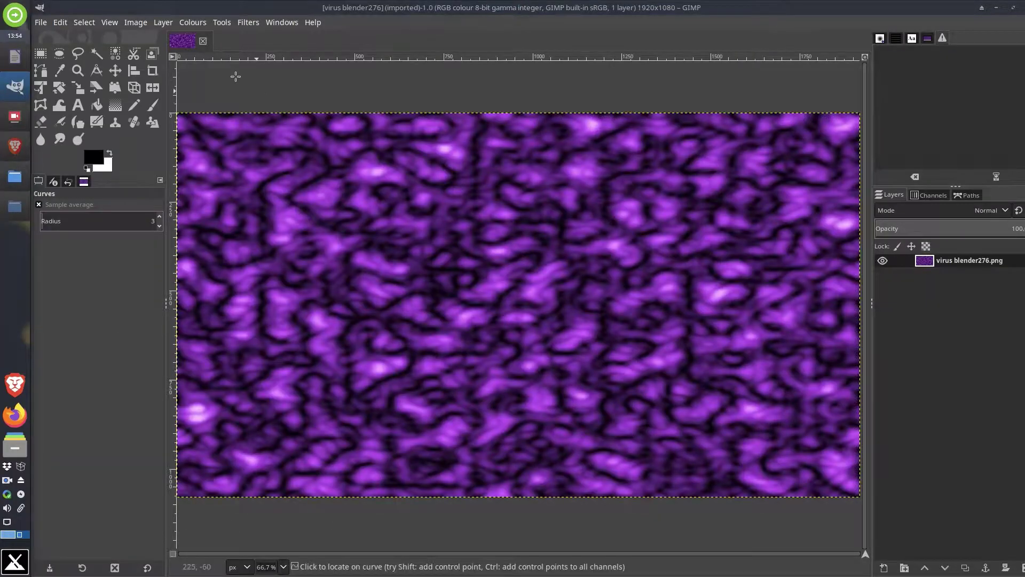
click(203, 41)
drag(229, 12, 758, 122)
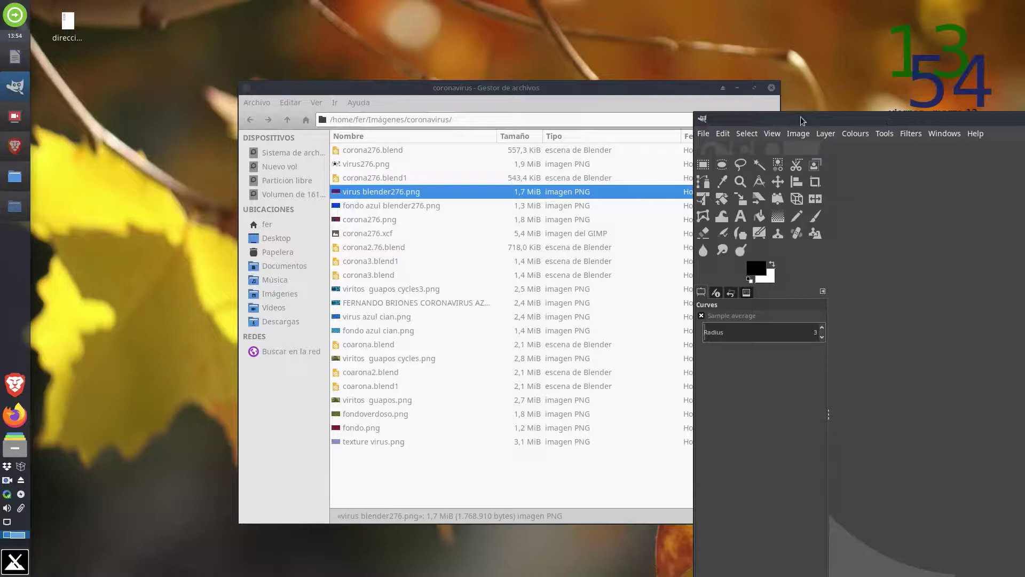
key(ctrl+q)
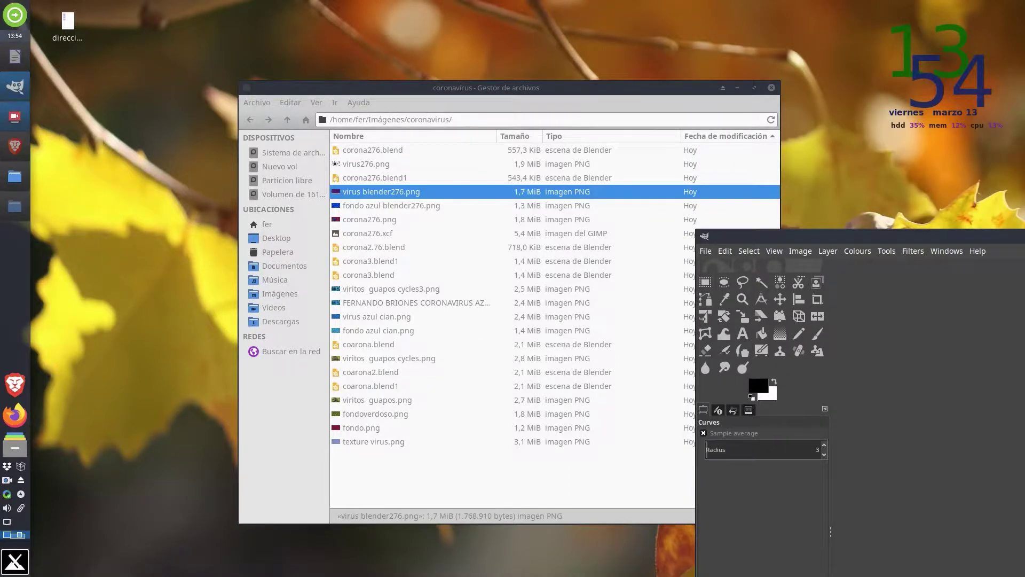
Step: Open the rendered virus276.png from the coronavirus folder in GIMP
click(460, 165)
right_click(359, 167)
mouse_move(422, 188)
click(588, 192)
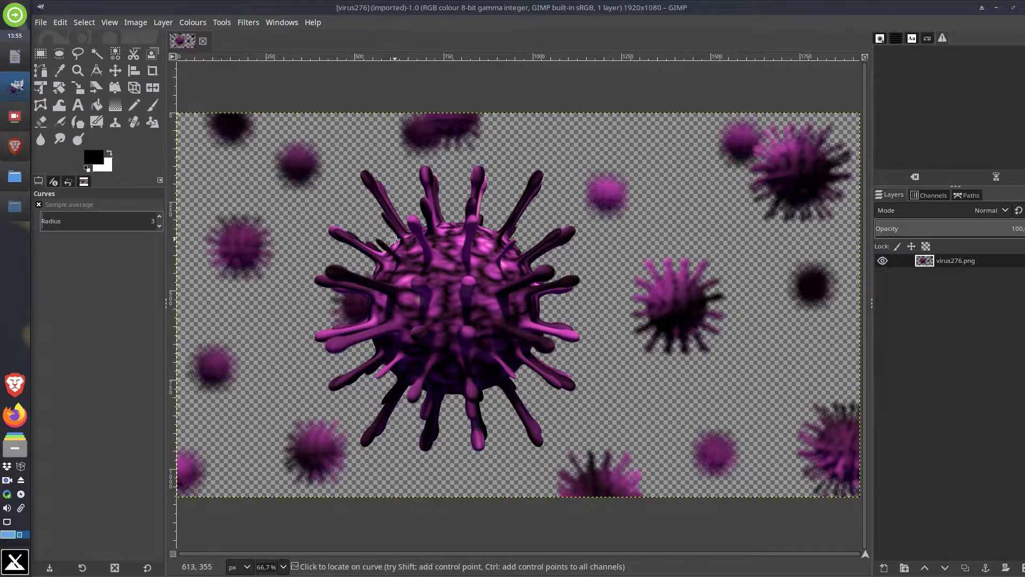
Step: Open fondo azul blender276.png from the coronavirus folder as a second image
click(40, 22)
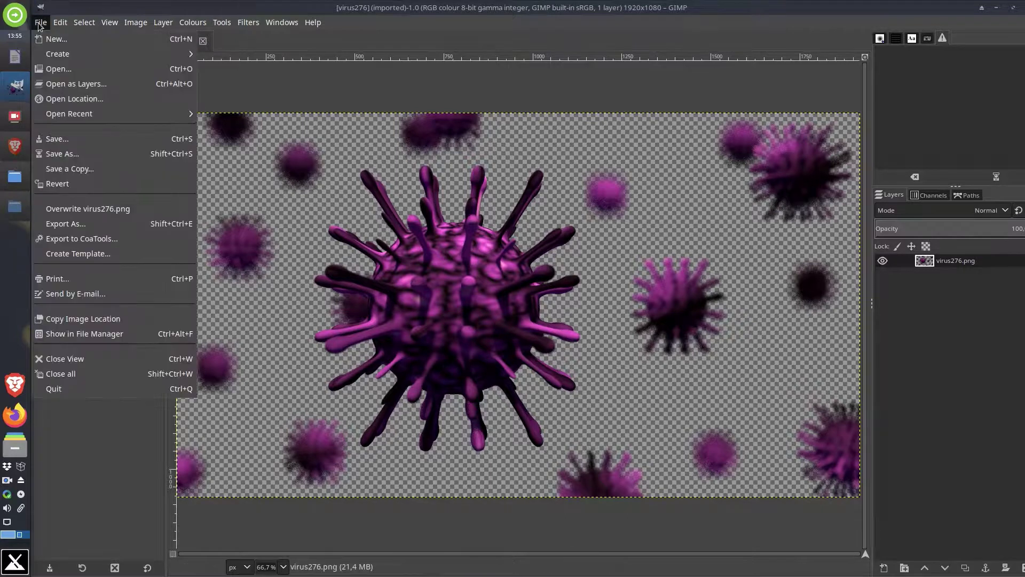
click(53, 68)
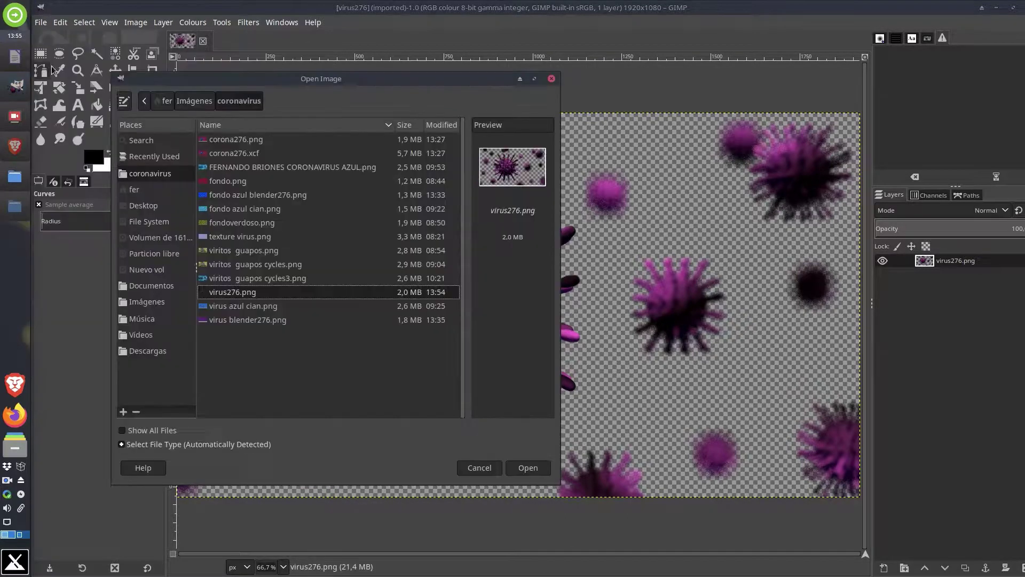
click(228, 181)
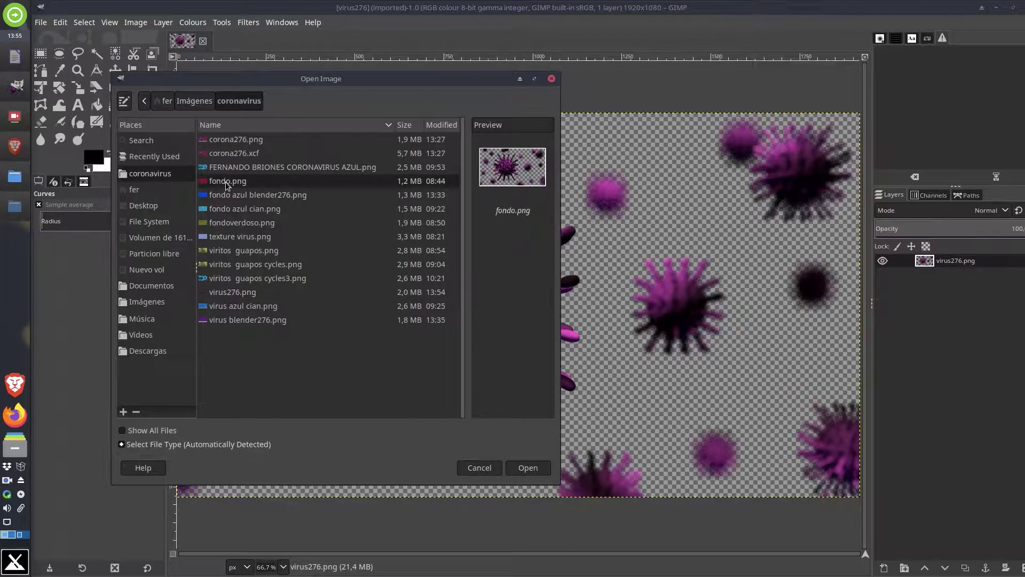
click(228, 292)
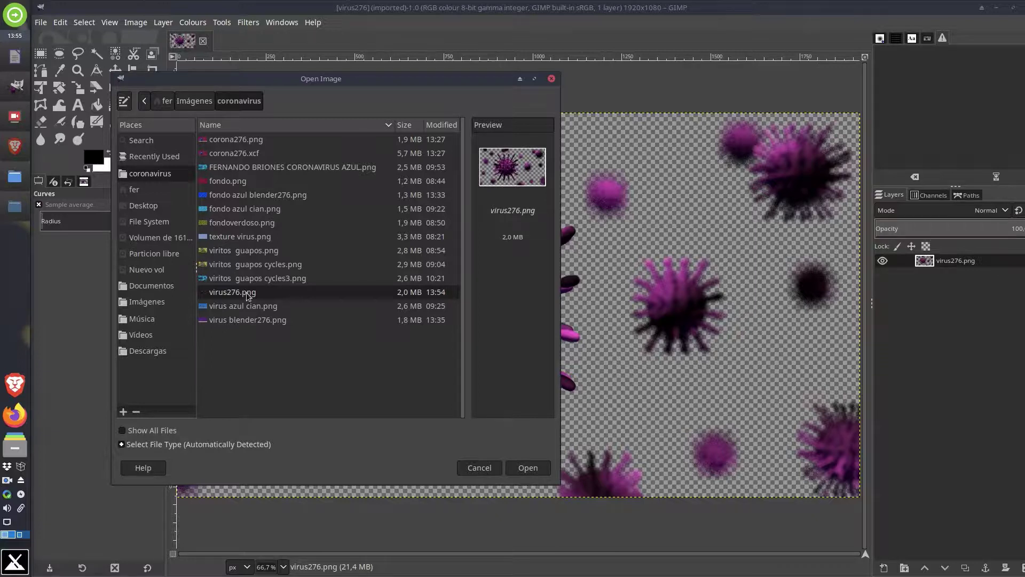
click(235, 196)
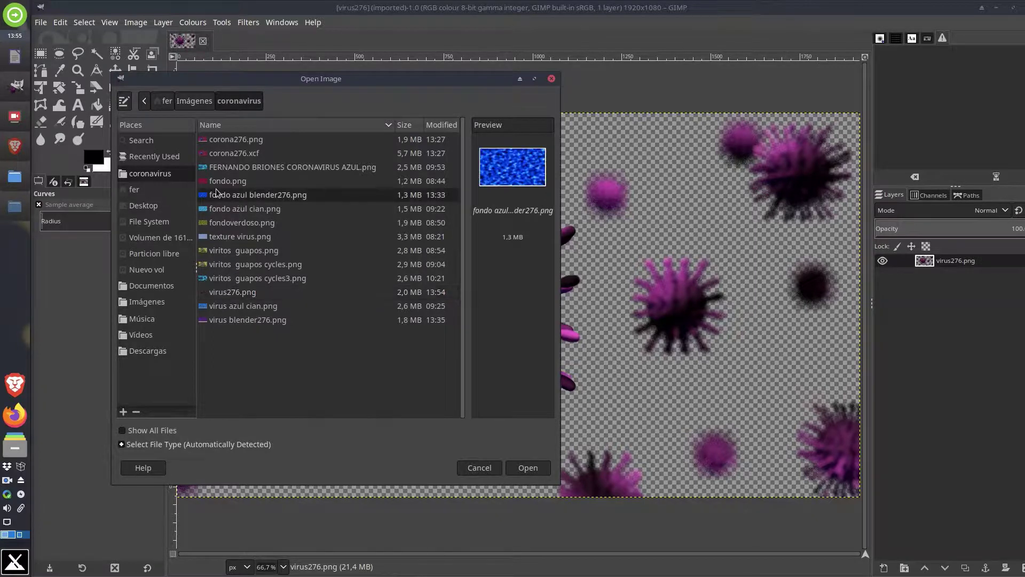
click(523, 467)
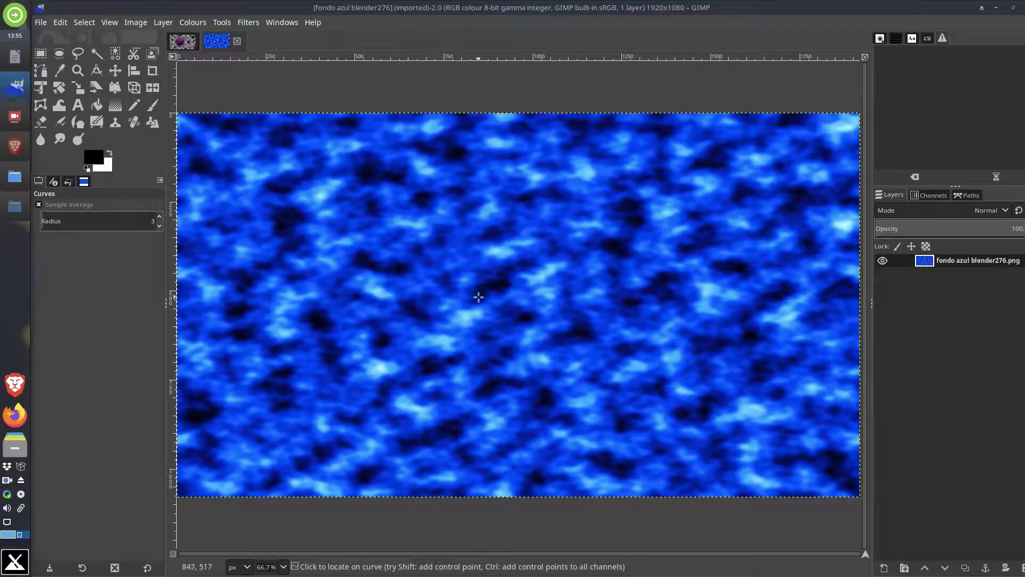
Step: Select and copy the whole blue background image, and switch back to the virus276.png image
key(ctrl)
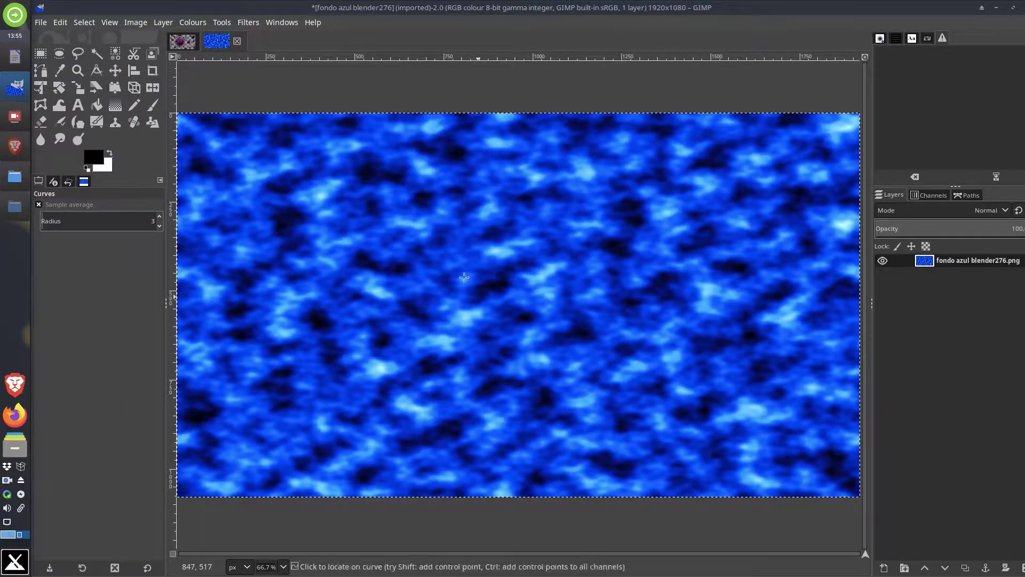
click(84, 21)
click(82, 41)
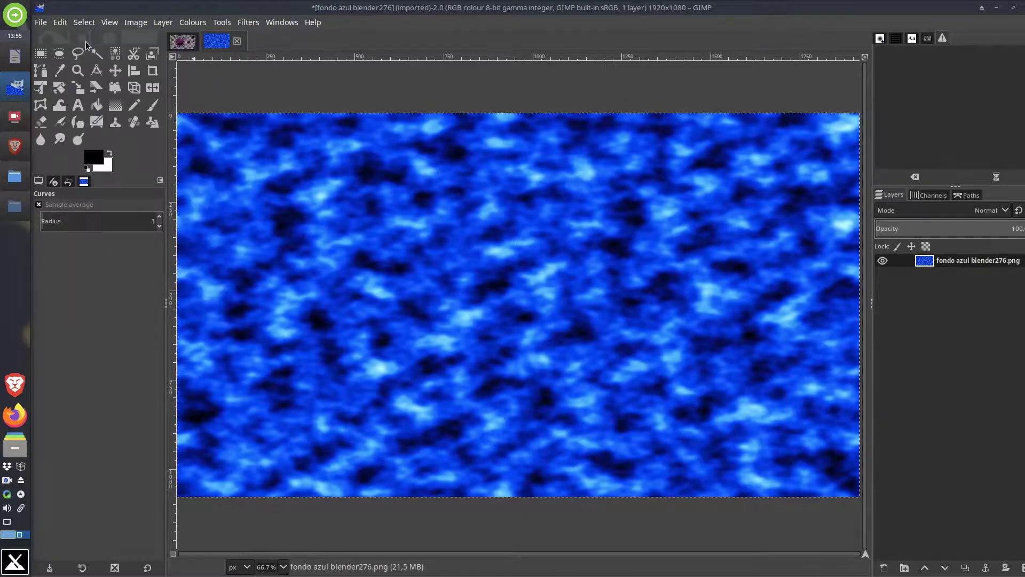
key(ctrl+c)
click(60, 22)
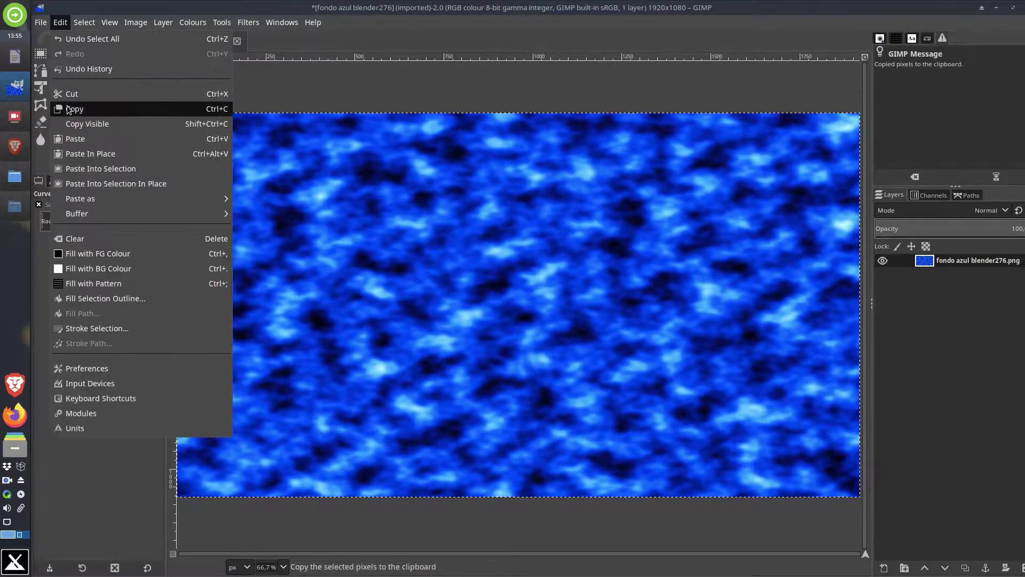
click(69, 110)
click(181, 40)
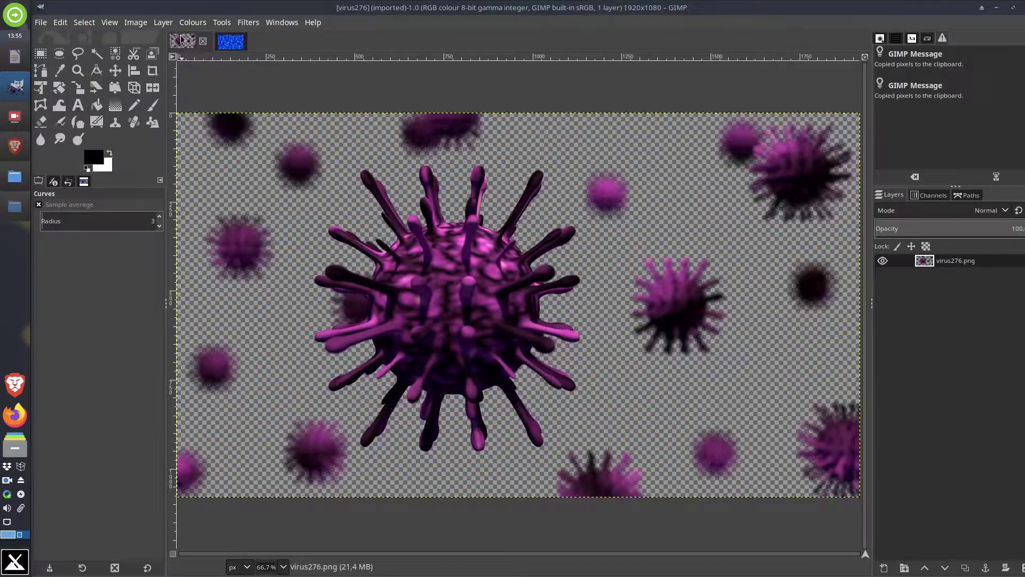